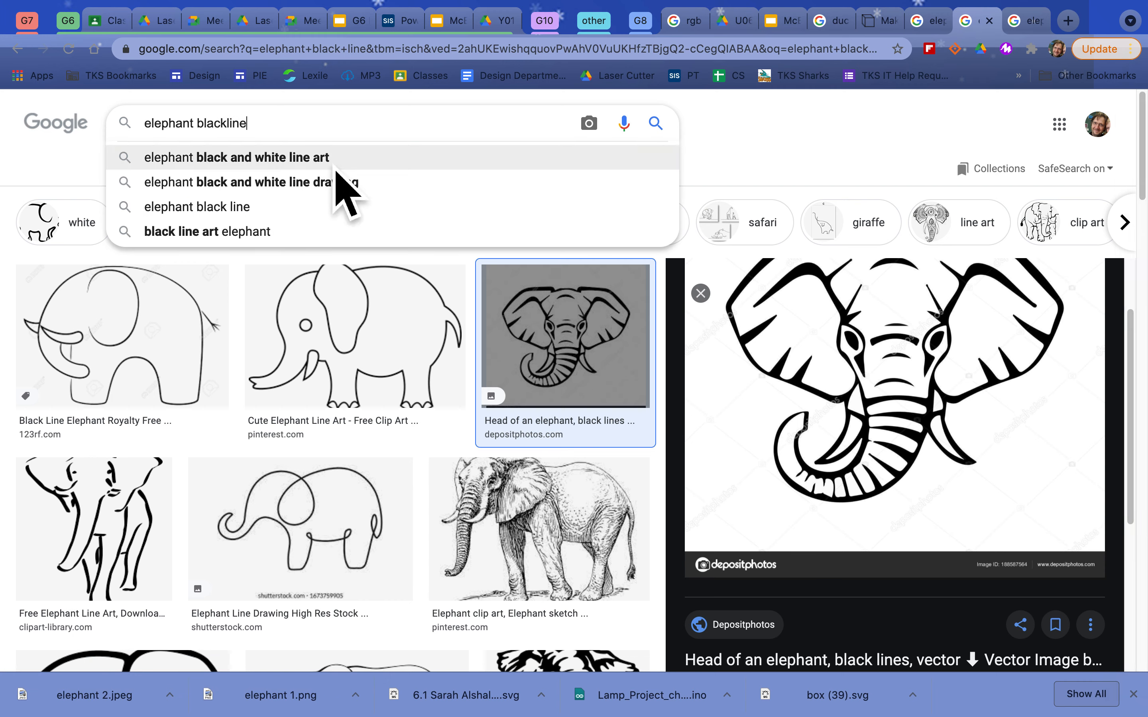
Search images for "elephant black and white line art" and look through the open "elephant svg" image results
{"action": "left_click", "coordinate": [336, 164]}
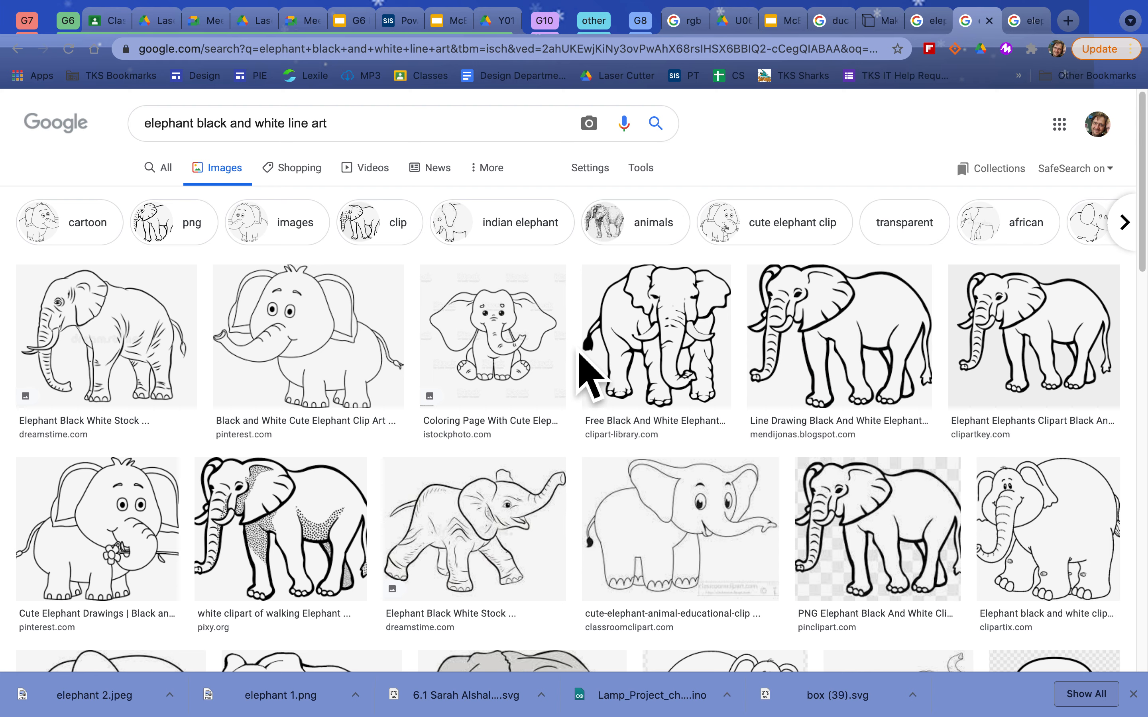
{"action": "left_click", "coordinate": [1027, 23]}
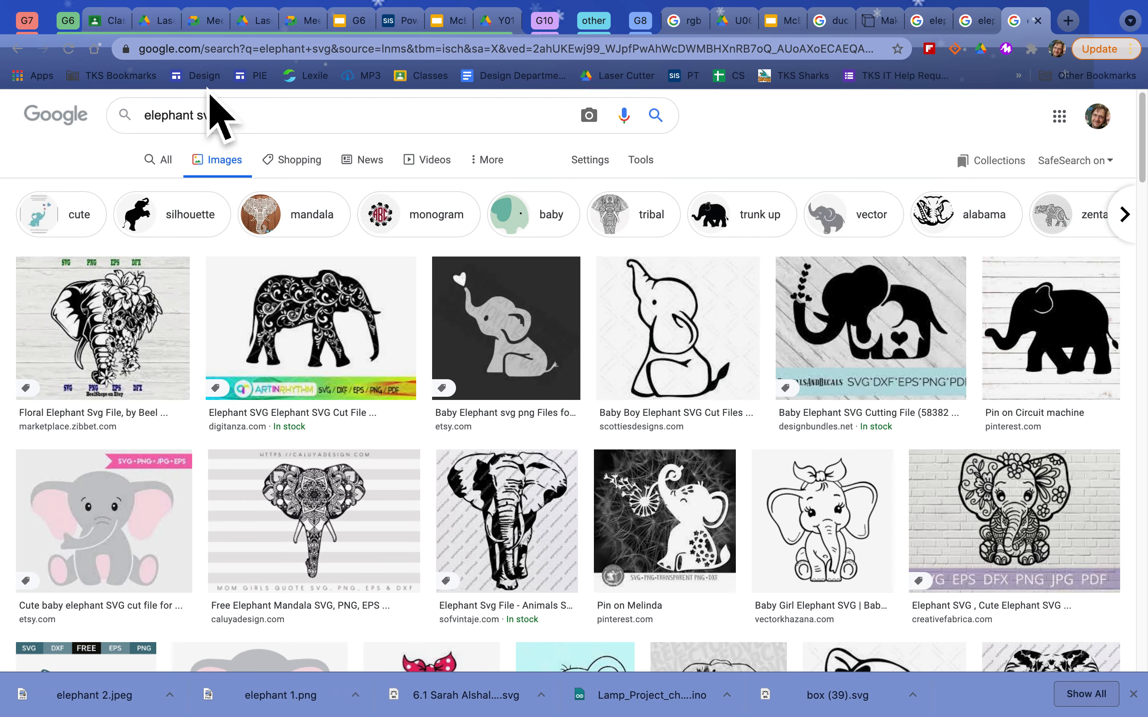
{"action": "scroll", "coordinate": [617, 360], "scroll_direction": "down", "scroll_amount": 4}
{"action": "scroll", "coordinate": [638, 403], "scroll_direction": "down", "scroll_amount": 20}
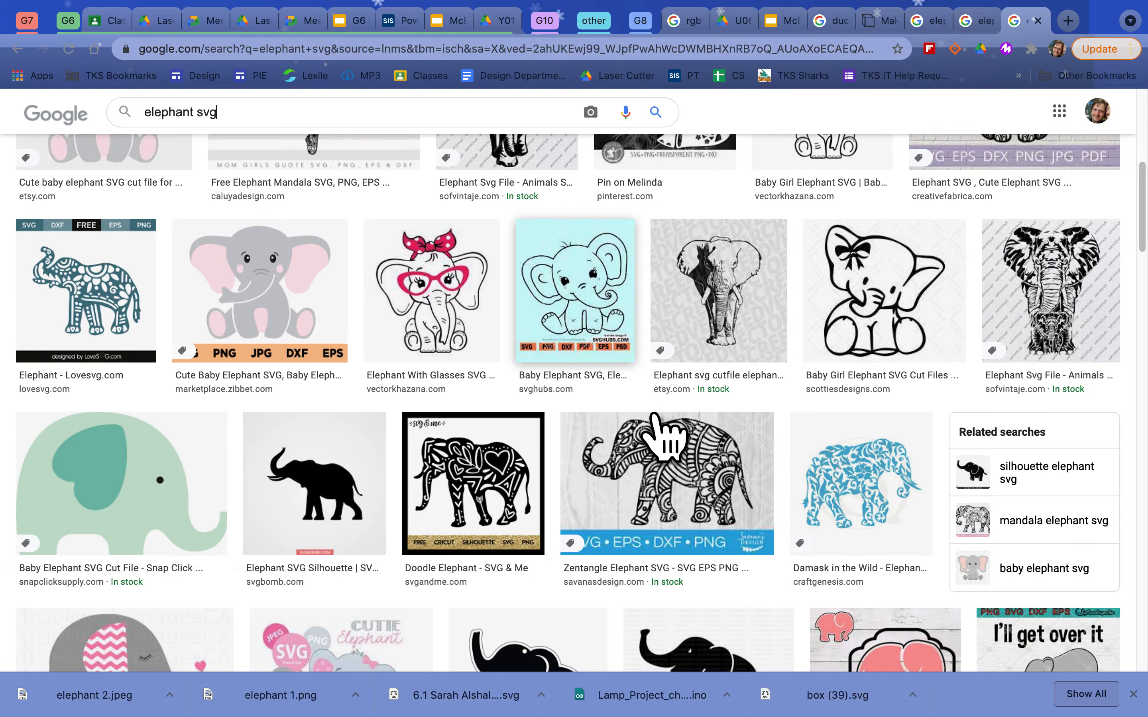
{"action": "scroll", "coordinate": [636, 401], "scroll_direction": "down", "scroll_amount": 4}
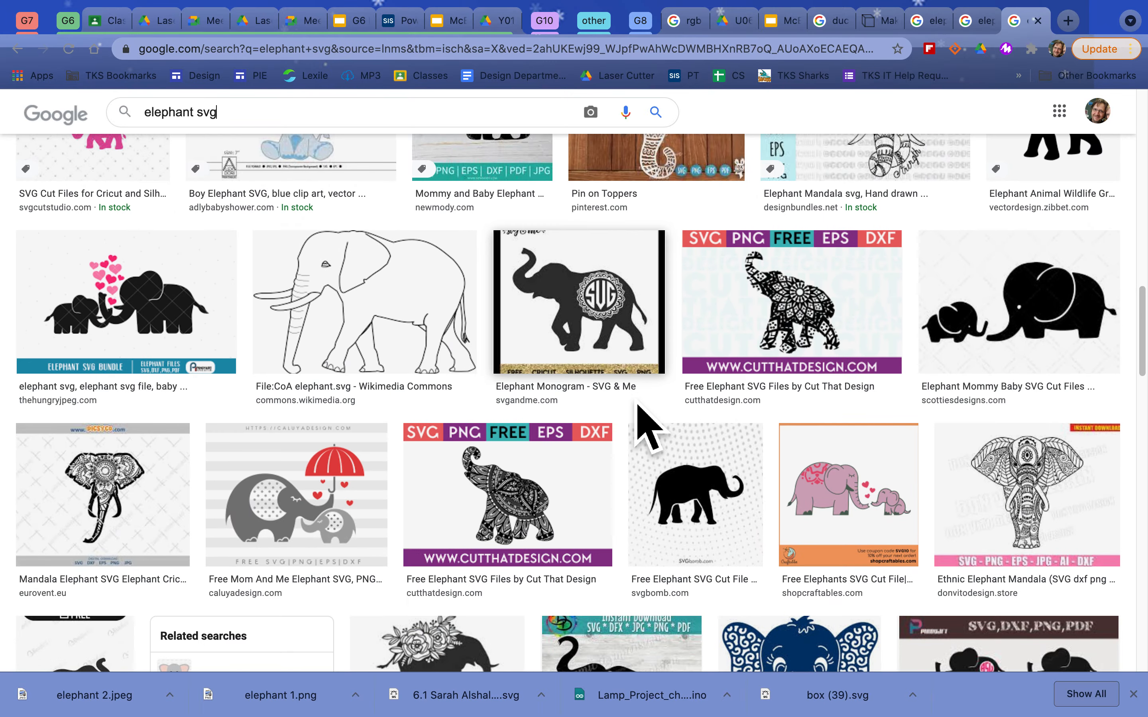
{"action": "scroll", "coordinate": [789, 351], "scroll_direction": "up", "scroll_amount": 20}
{"action": "scroll", "coordinate": [797, 374], "scroll_direction": "down", "scroll_amount": 1}
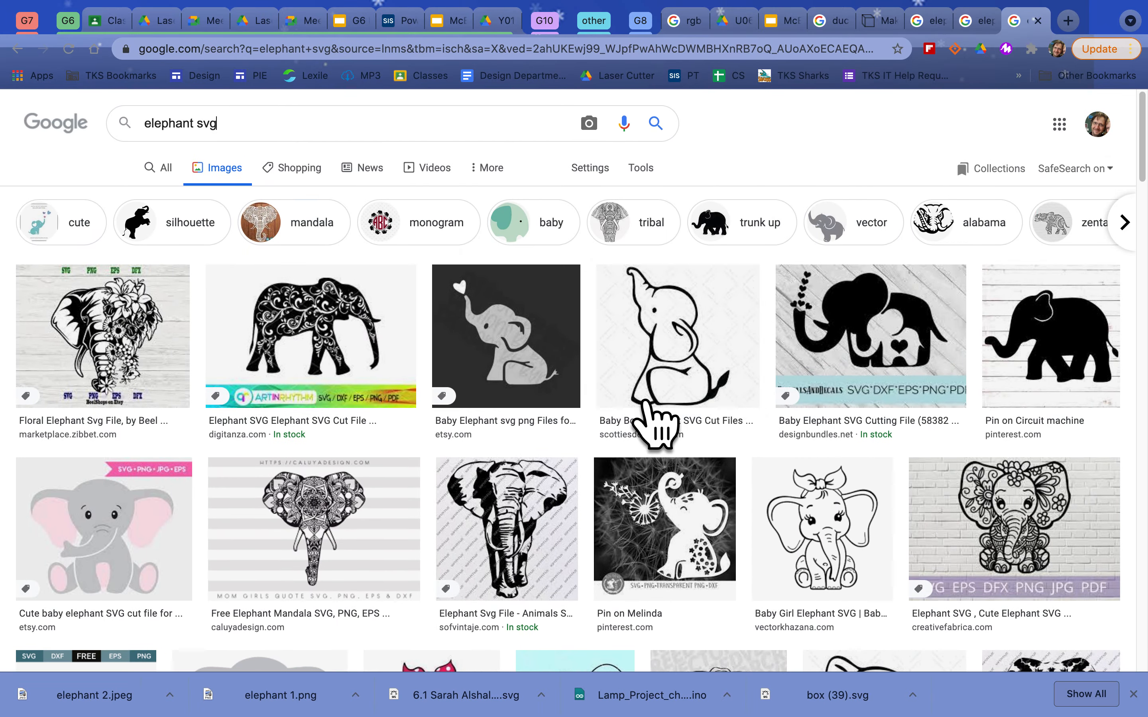
Preview the mendijonas.blogspot.com elephant drawing from the line art results and open its image in a new tab
{"action": "left_click", "coordinate": [980, 22]}
{"action": "left_click", "coordinate": [930, 377]}
{"action": "right_click", "coordinate": [894, 327]}
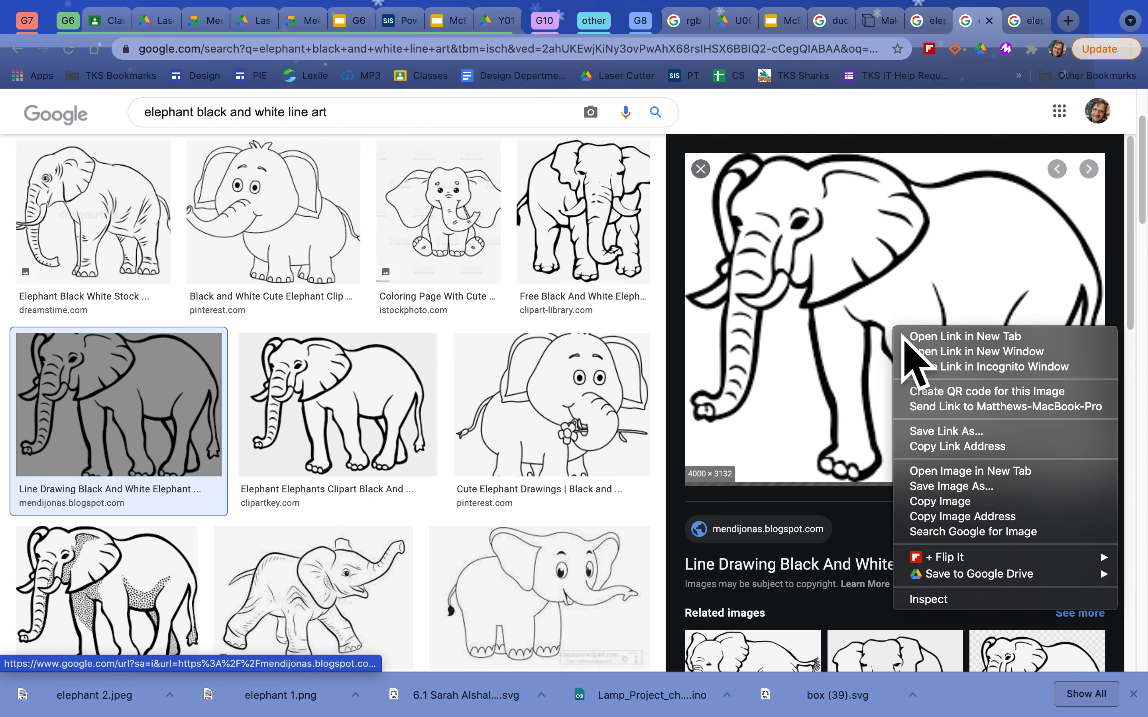
{"action": "left_click", "coordinate": [963, 472]}
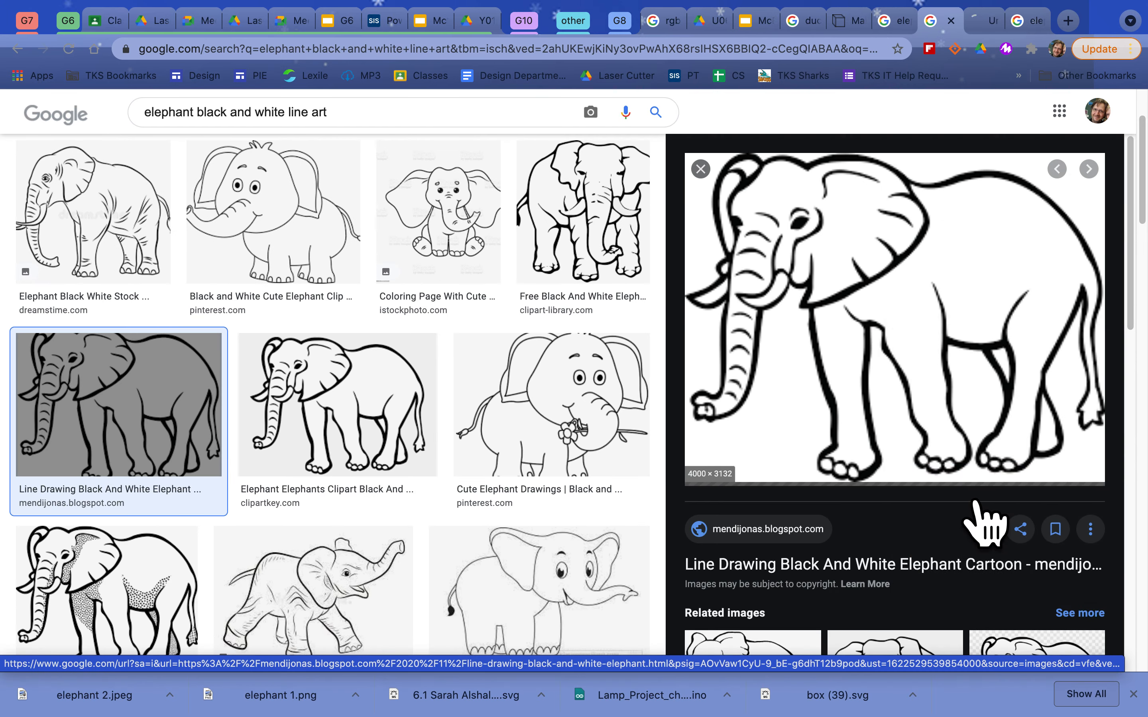
{"action": "right_click", "coordinate": [925, 421]}
{"action": "left_click", "coordinate": [841, 584]}
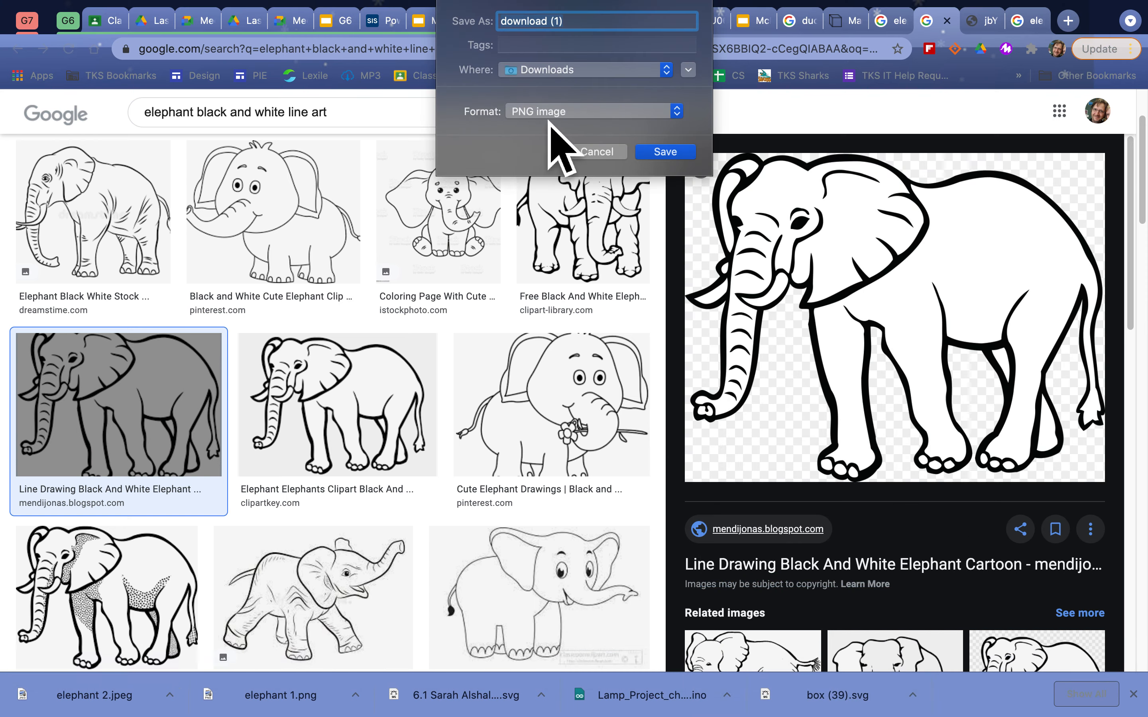
{"action": "left_click", "coordinate": [611, 157]}
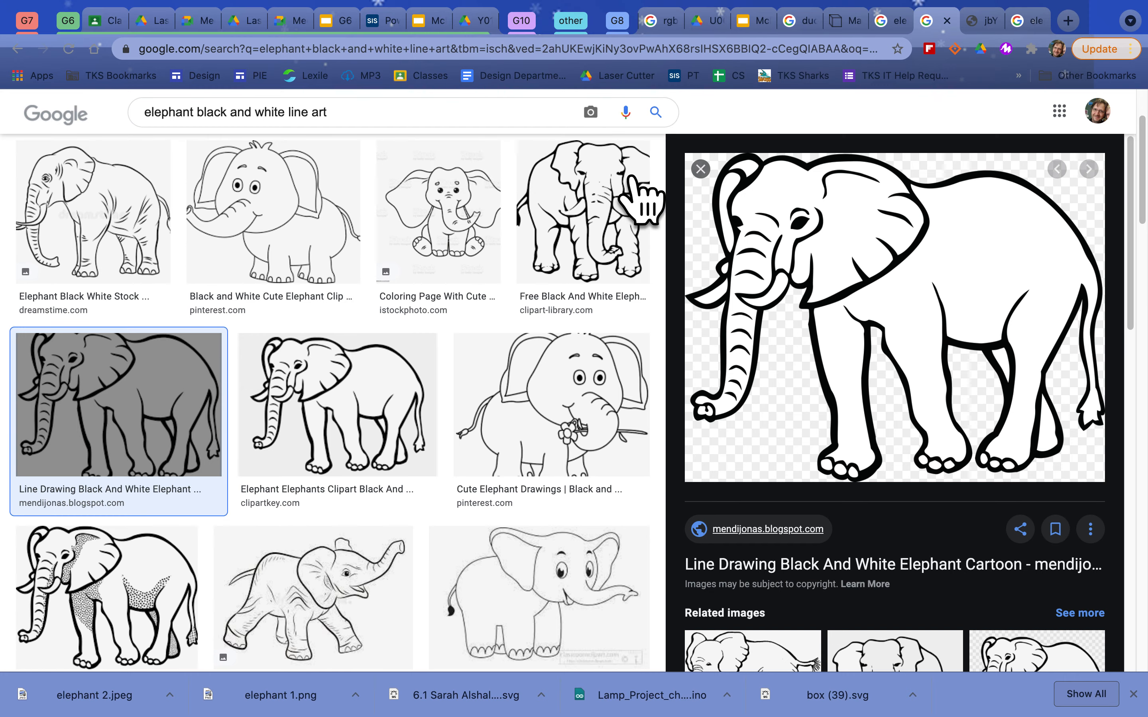
Examine the "elephant manadala" image results and the earlier "elephant clipart" results to compare picture styles
{"action": "left_click", "coordinate": [891, 19]}
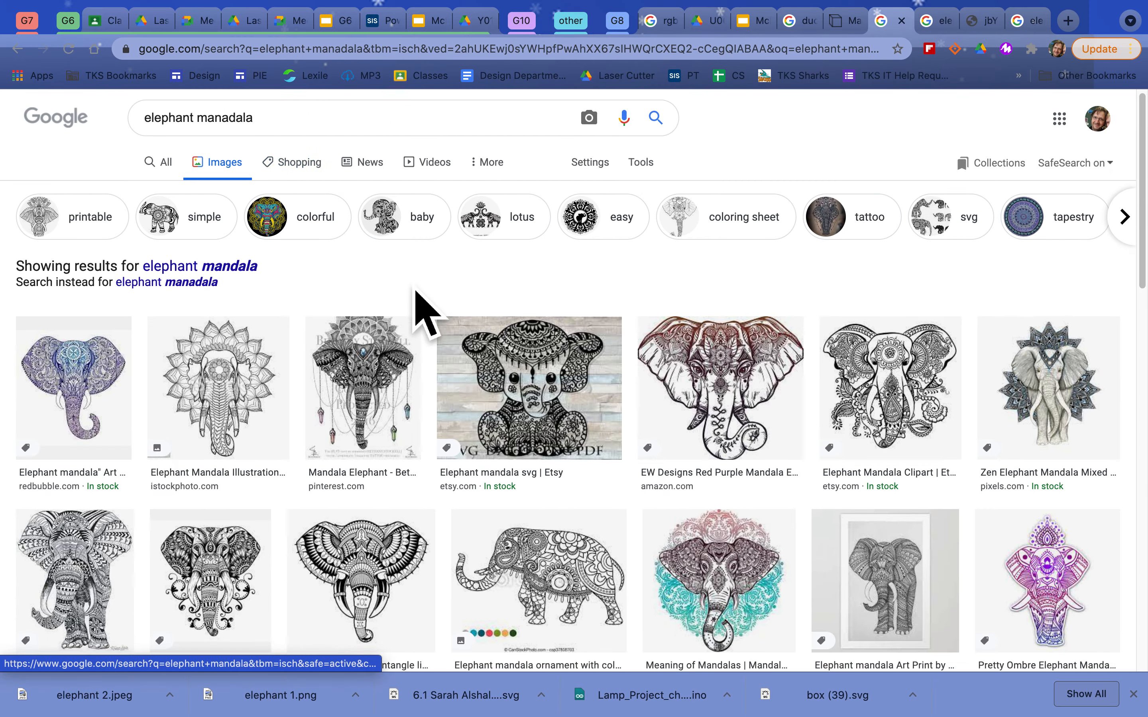
{"action": "scroll", "coordinate": [237, 135], "scroll_direction": "down", "scroll_amount": 1}
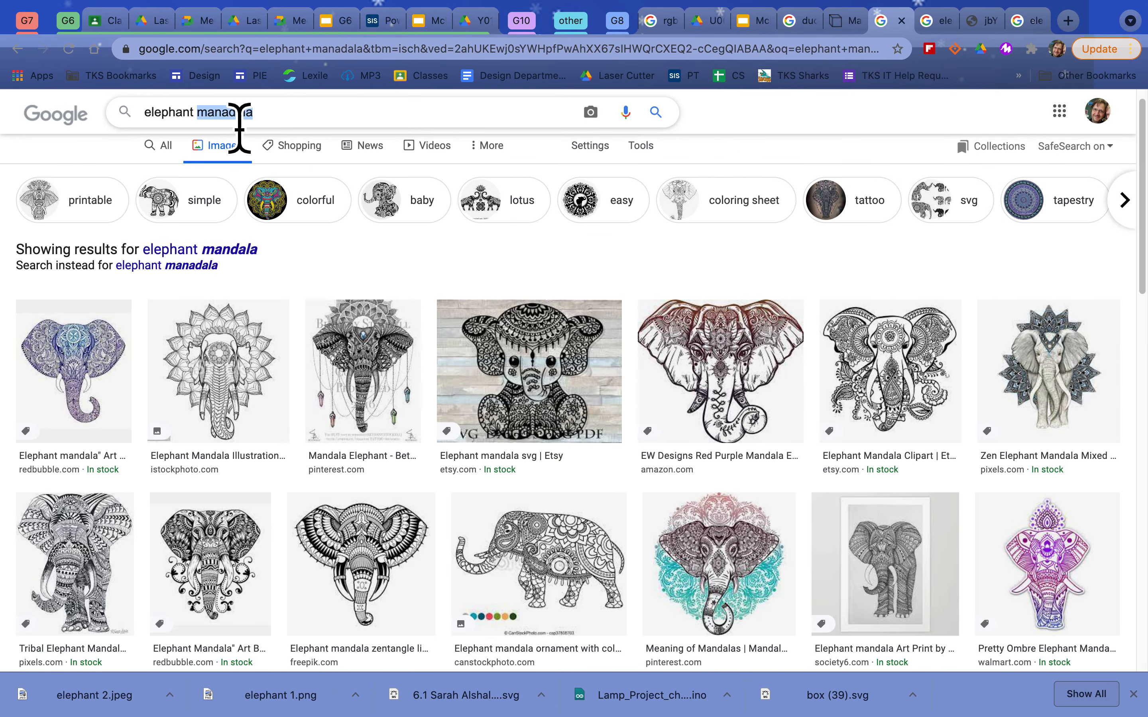
{"action": "left_click", "coordinate": [17, 49]}
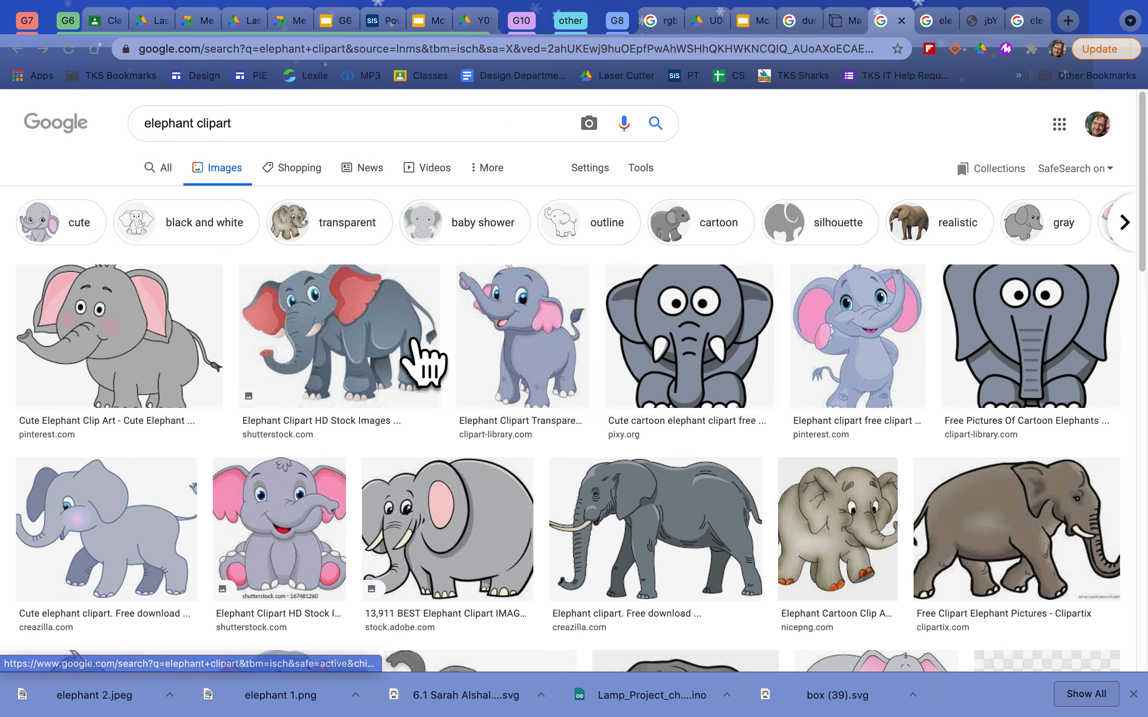
{"action": "scroll", "coordinate": [626, 382], "scroll_direction": "down", "scroll_amount": 7}
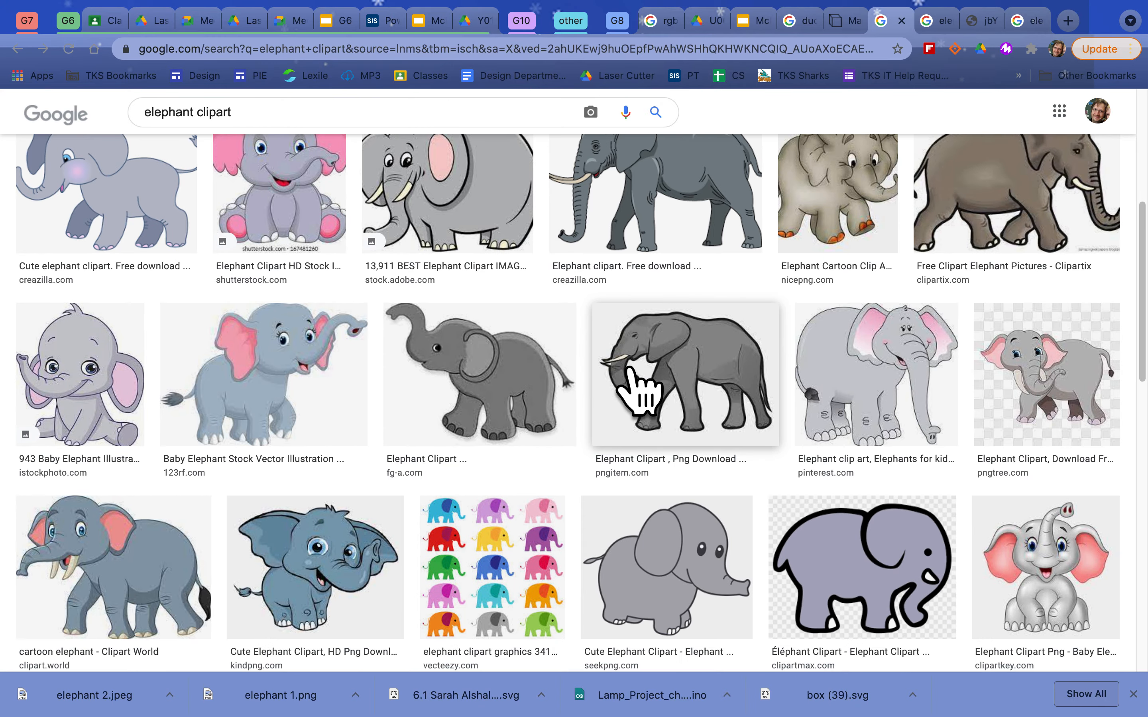
{"action": "scroll", "coordinate": [638, 389], "scroll_direction": "down", "scroll_amount": 4}
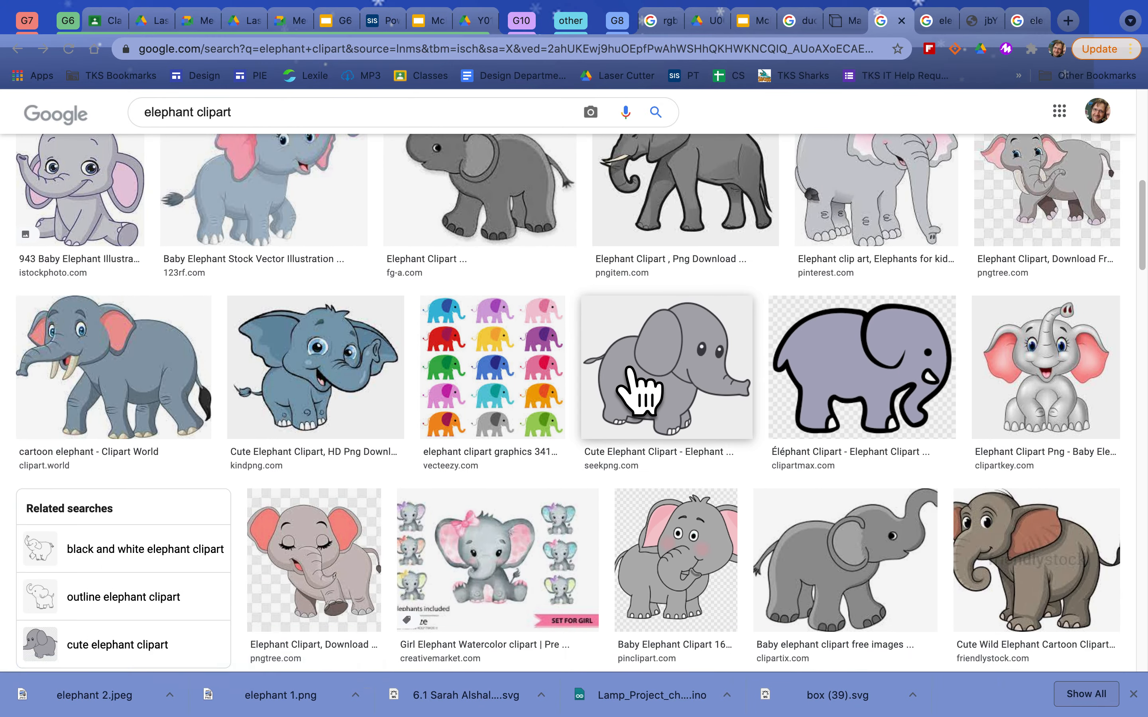
{"action": "scroll", "coordinate": [629, 368], "scroll_direction": "up", "scroll_amount": 11}
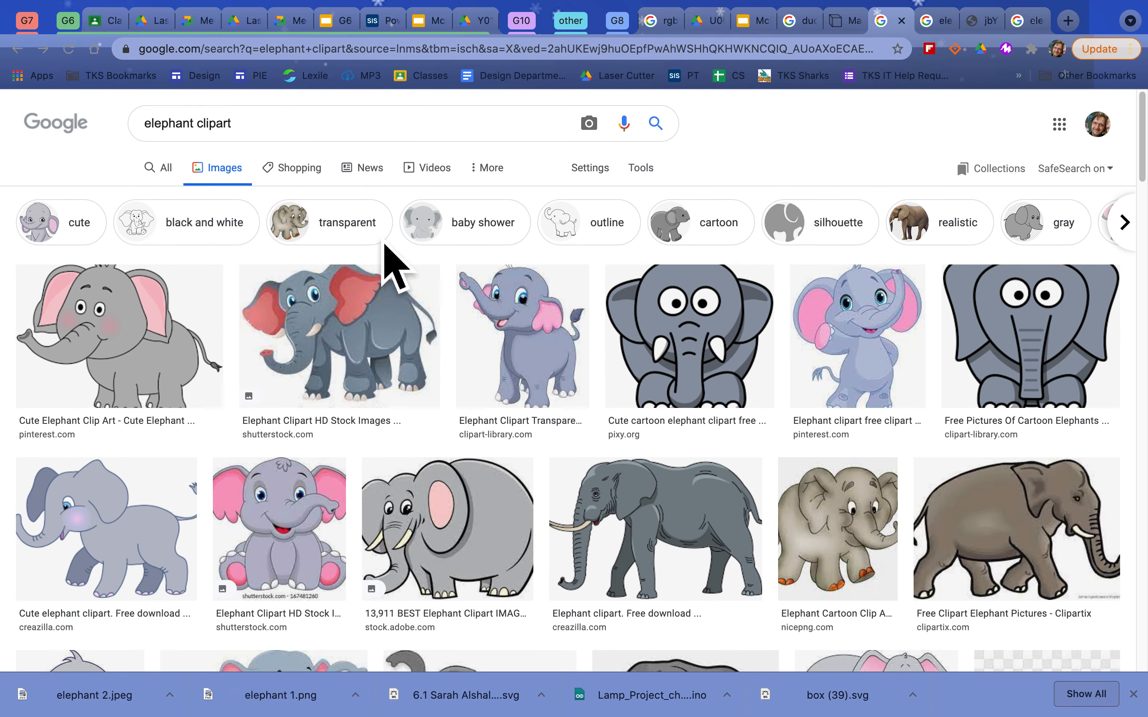
Switch to Illustrator, place flower.png from Downloads and position it beside the upper box panels at about X 24.2 cm, Y 7.5 cm
{"action": "key", "text": "ctrl+Left"}
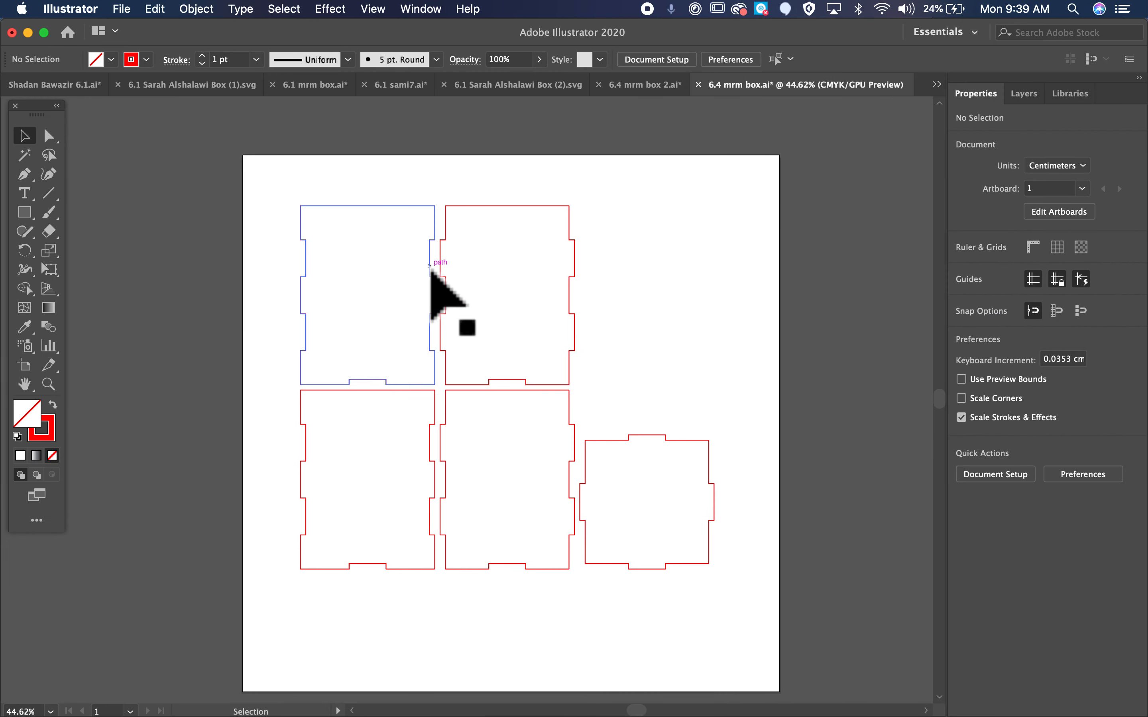
{"action": "left_click", "coordinate": [134, 10]}
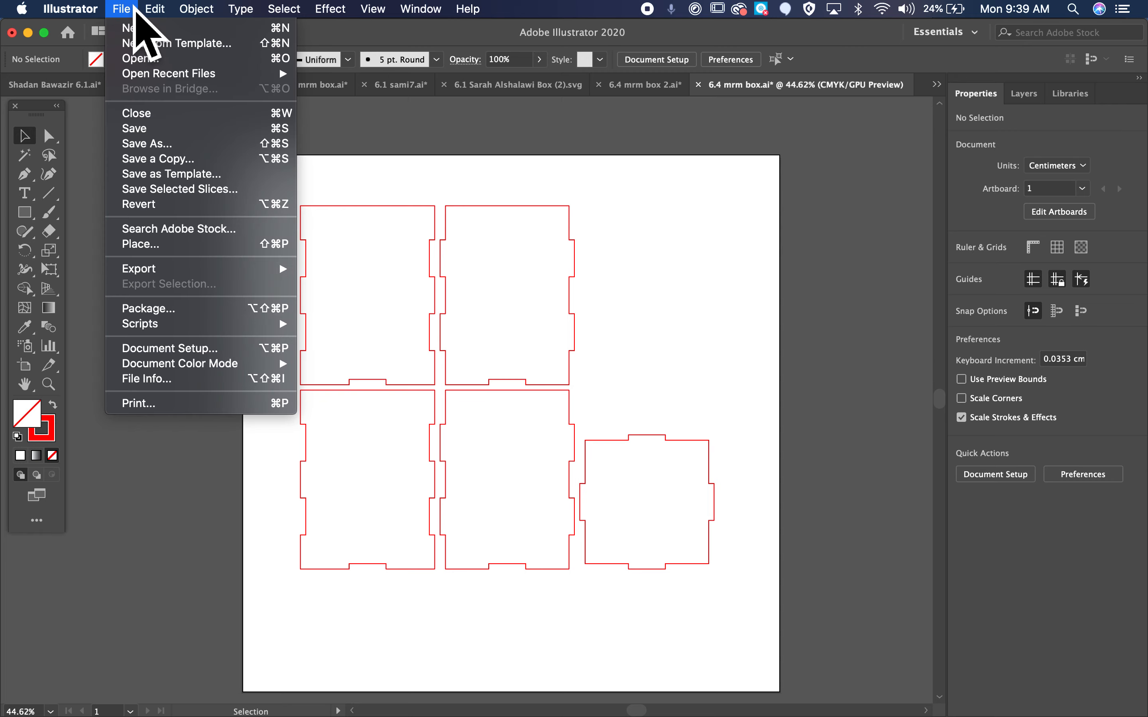
{"action": "left_click", "coordinate": [266, 244]}
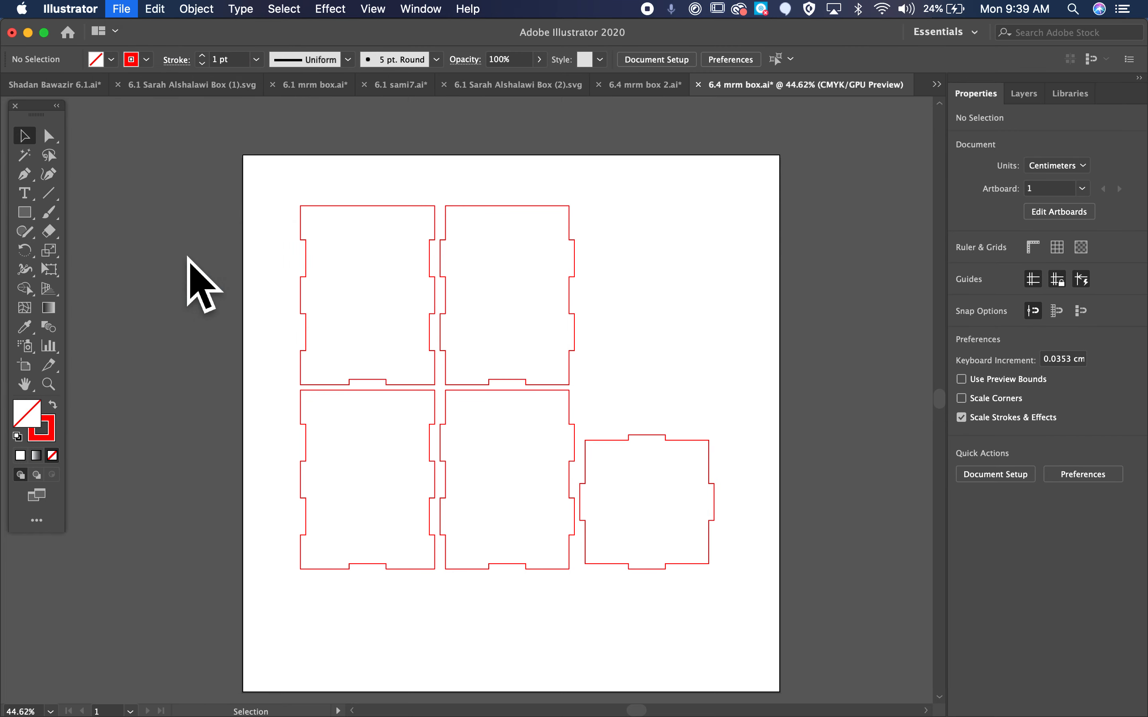
{"action": "scroll", "coordinate": [554, 318], "scroll_direction": "down", "scroll_amount": 5}
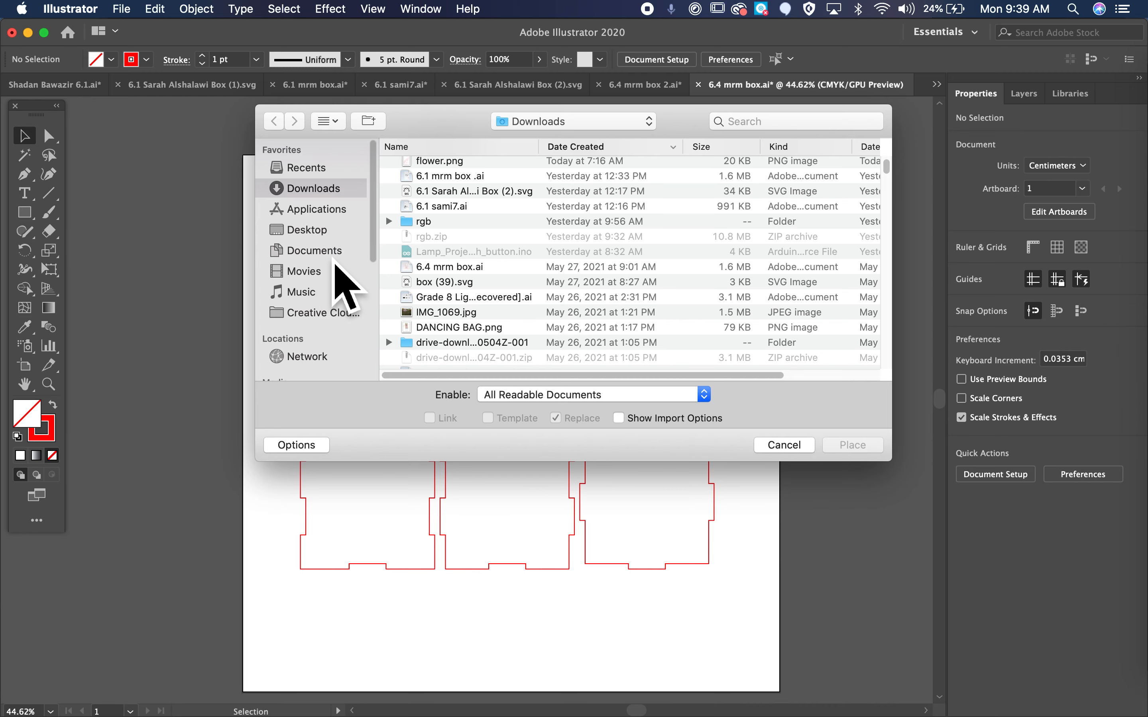
{"action": "left_click", "coordinate": [332, 250]}
{"action": "scroll", "coordinate": [538, 294], "scroll_direction": "down", "scroll_amount": 10}
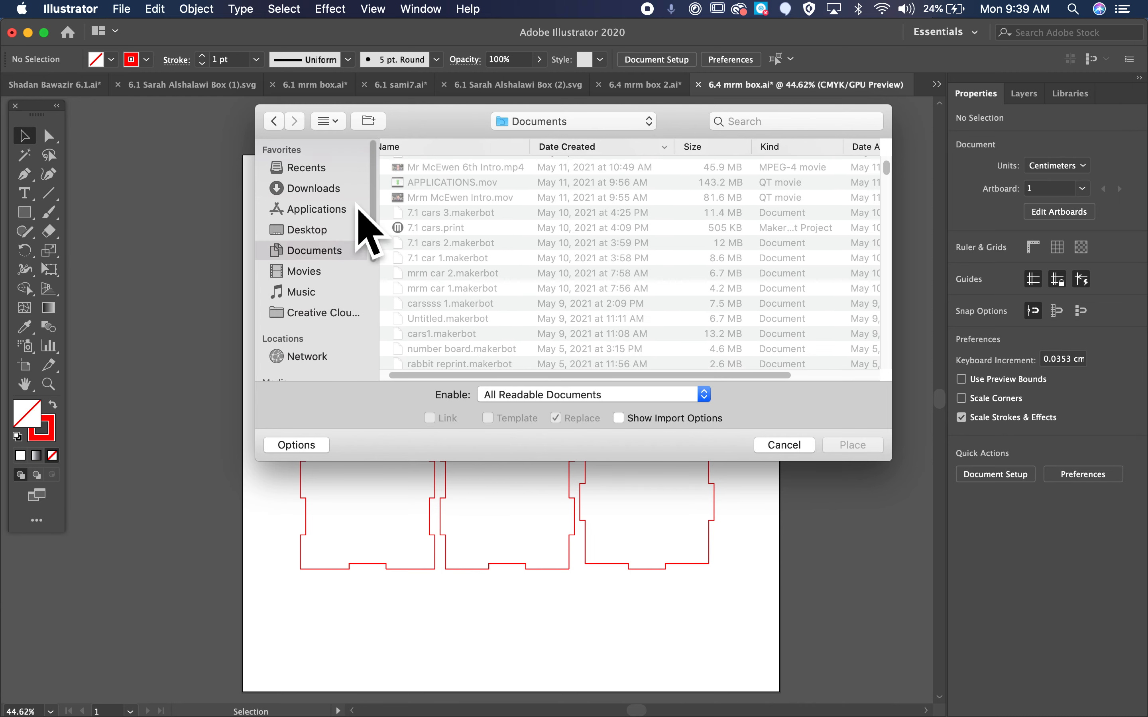
{"action": "left_click", "coordinate": [322, 188]}
{"action": "scroll", "coordinate": [489, 259], "scroll_direction": "down", "scroll_amount": 5}
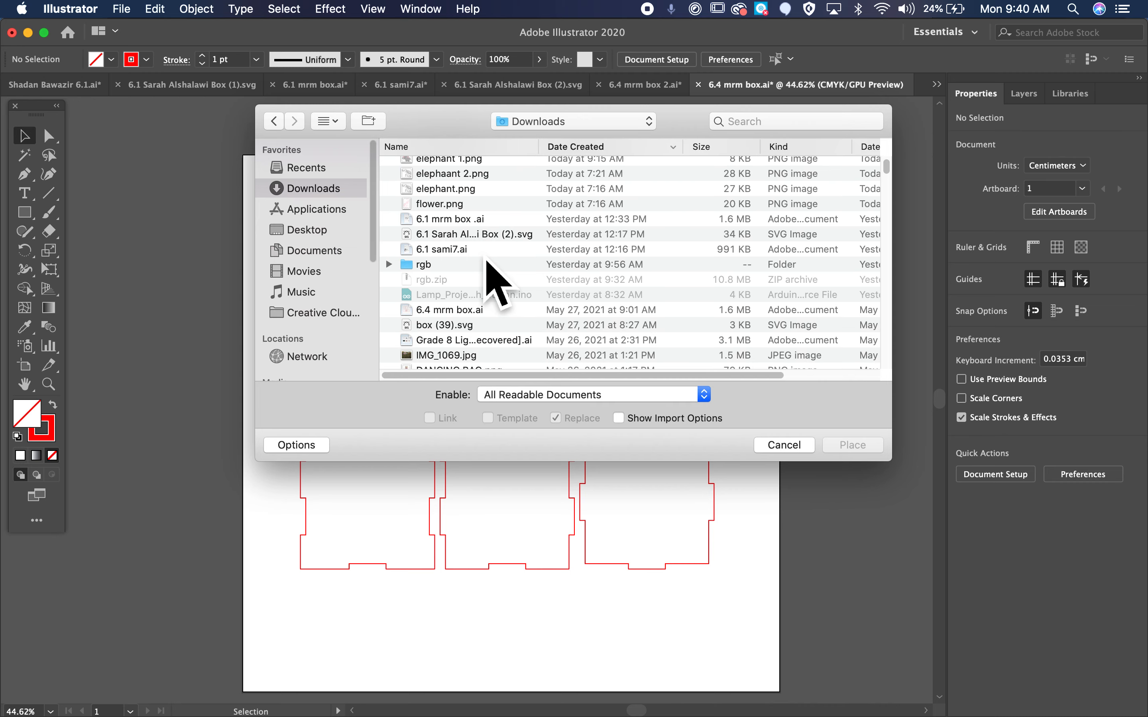
{"action": "scroll", "coordinate": [489, 258], "scroll_direction": "up", "scroll_amount": 2}
{"action": "double_click", "coordinate": [444, 222]}
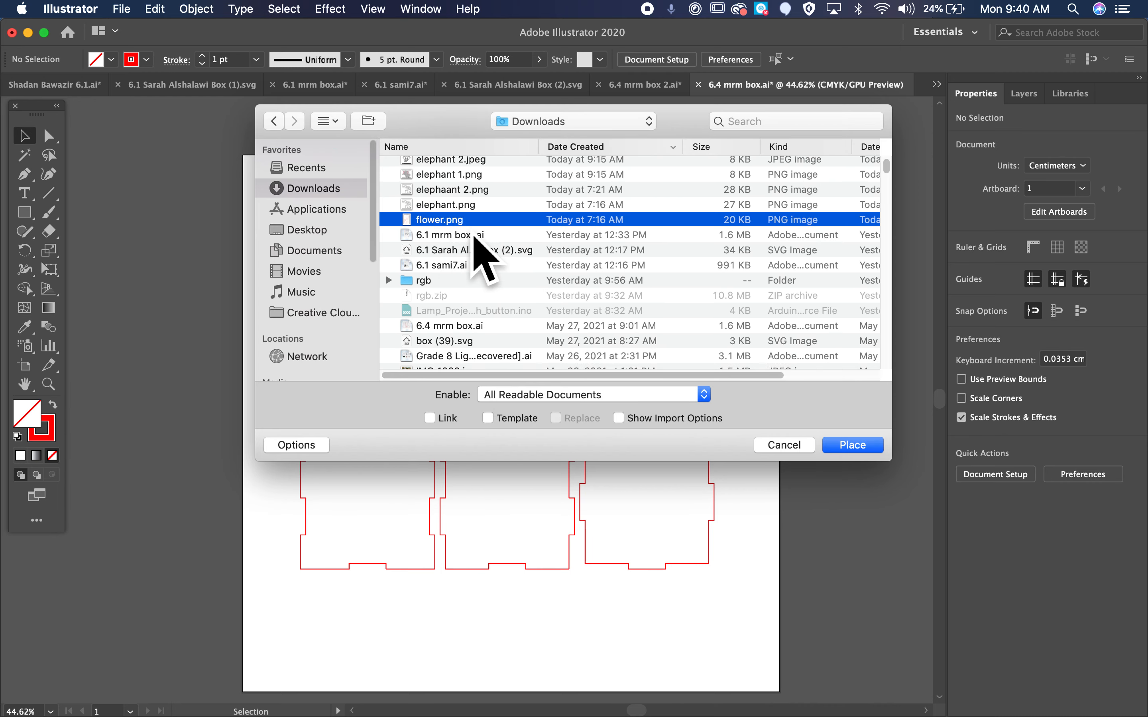
{"action": "left_click", "coordinate": [427, 222]}
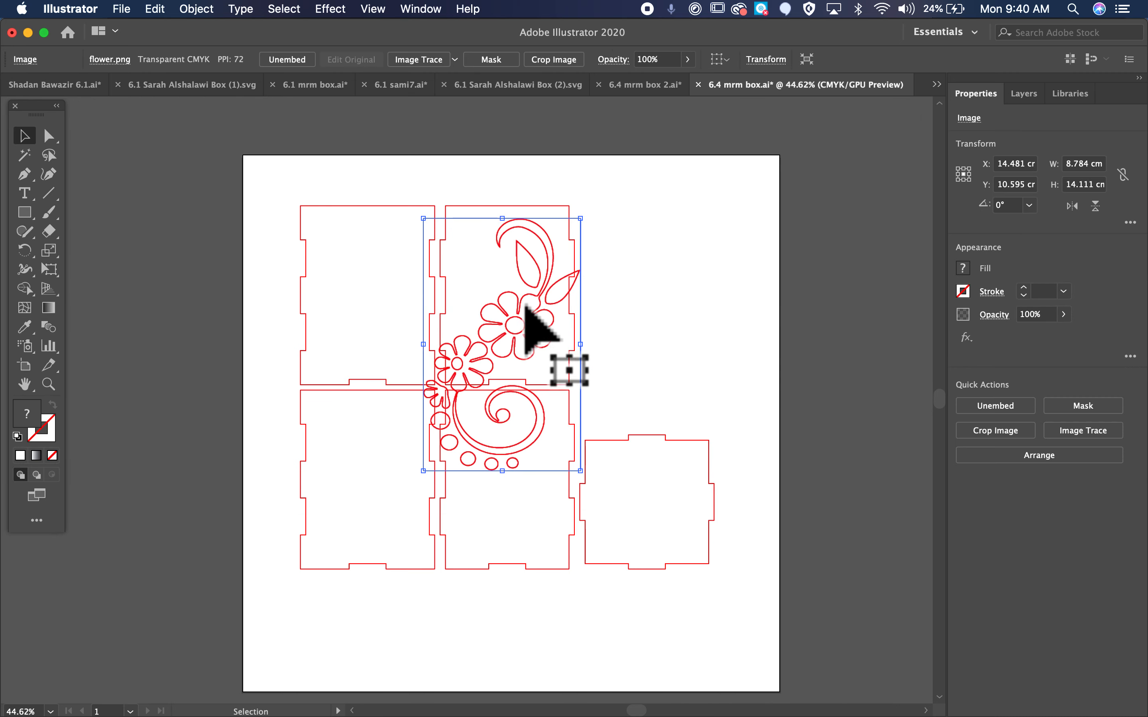
{"action": "left_click_drag", "start_coordinate": [539, 338], "coordinate": [714, 282]}
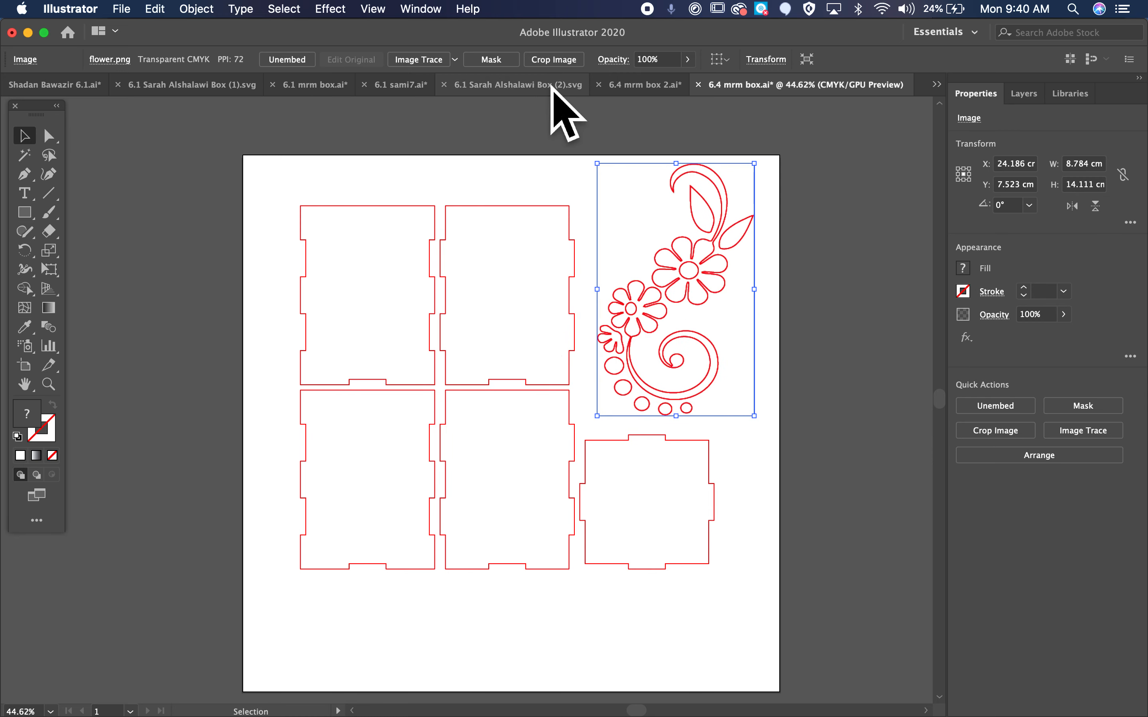
Compare the line edges of the flower image with the box panels' outlines at high magnification
{"action": "scroll", "coordinate": [680, 268], "scroll_direction": "up", "scroll_amount": 10}
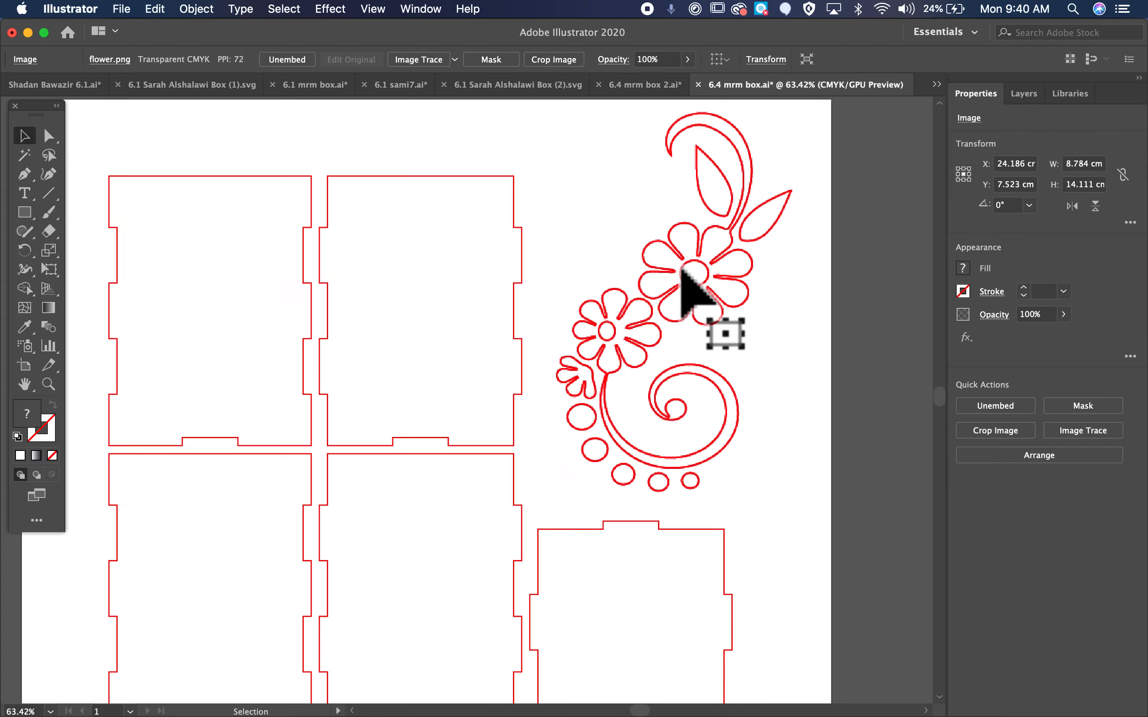
{"action": "scroll", "coordinate": [564, 346], "scroll_direction": "up", "scroll_amount": 5}
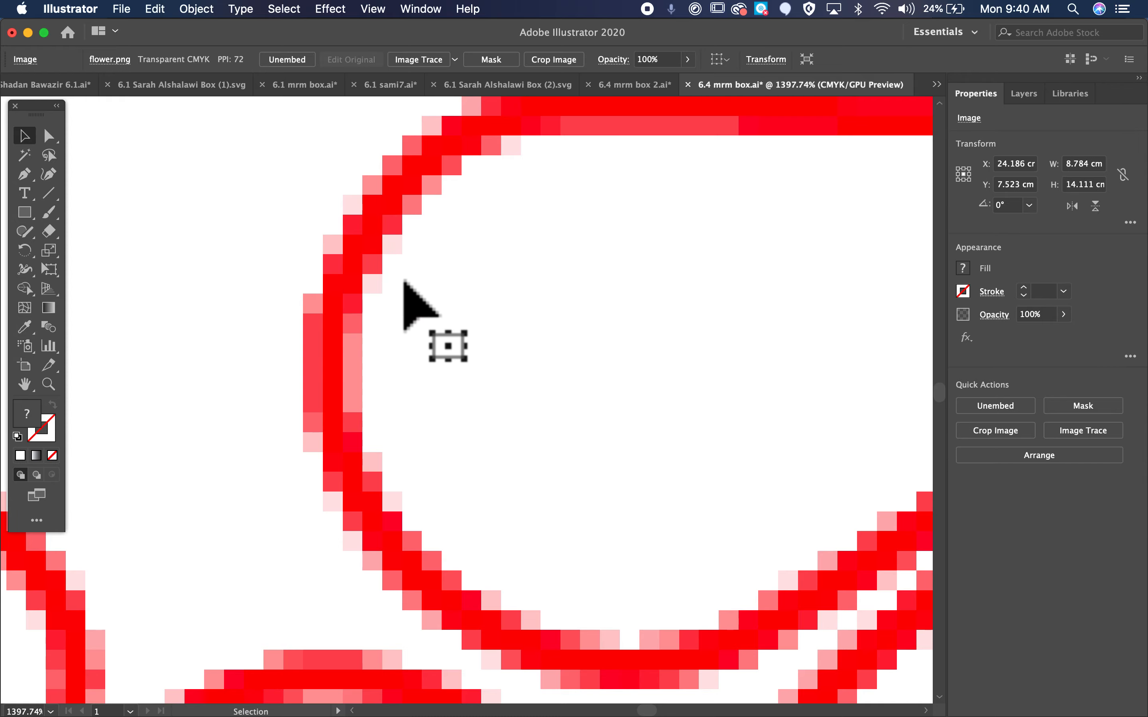
{"action": "scroll", "coordinate": [402, 287], "scroll_direction": "down", "scroll_amount": 11}
{"action": "scroll", "coordinate": [403, 284], "scroll_direction": "down", "scroll_amount": 5}
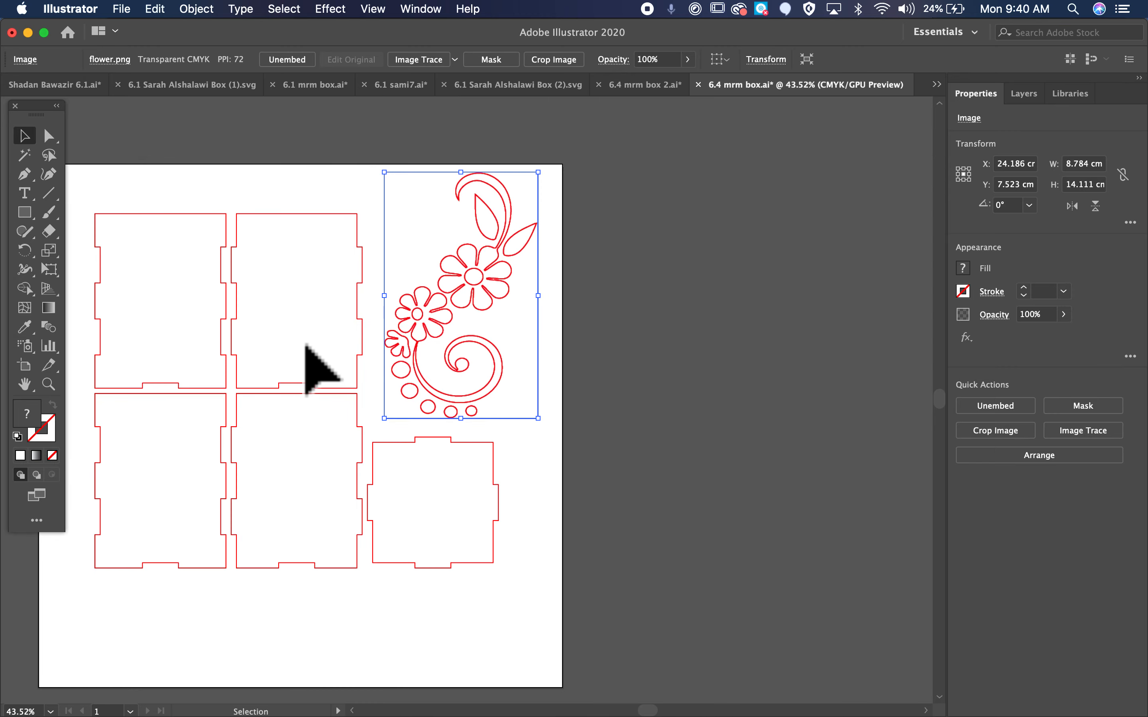
{"action": "scroll", "coordinate": [303, 344], "scroll_direction": "left", "scroll_amount": 1}
{"action": "scroll", "coordinate": [357, 356], "scroll_direction": "up", "scroll_amount": 12}
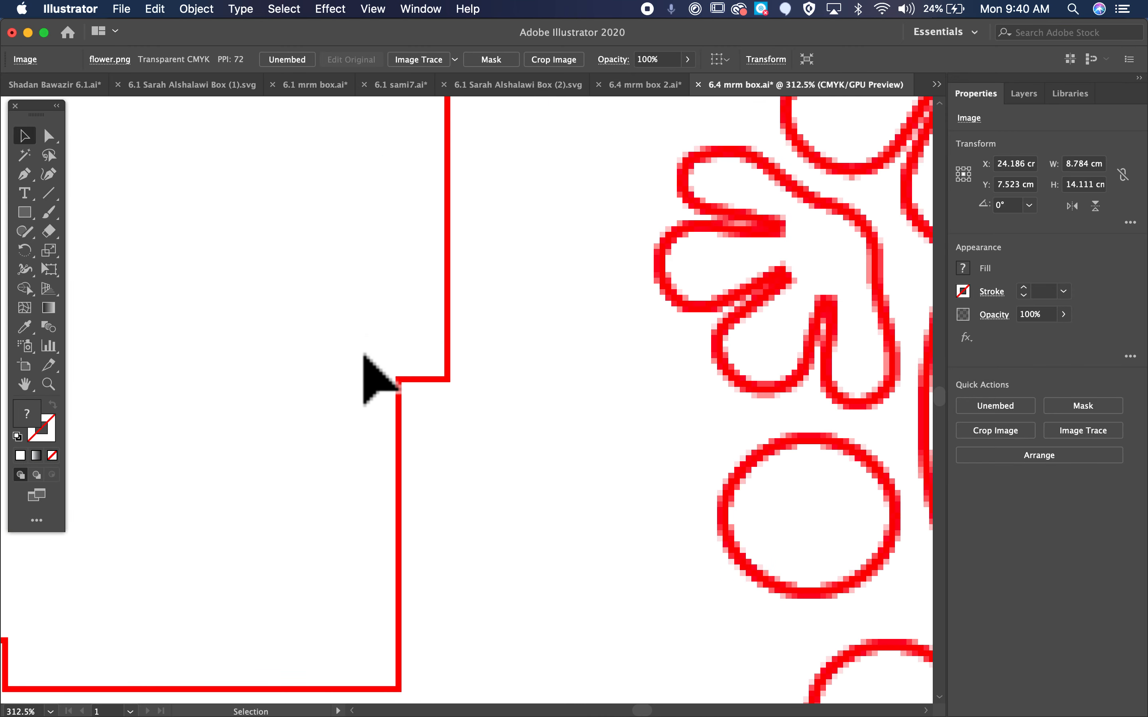
{"action": "left_click", "coordinate": [483, 323]}
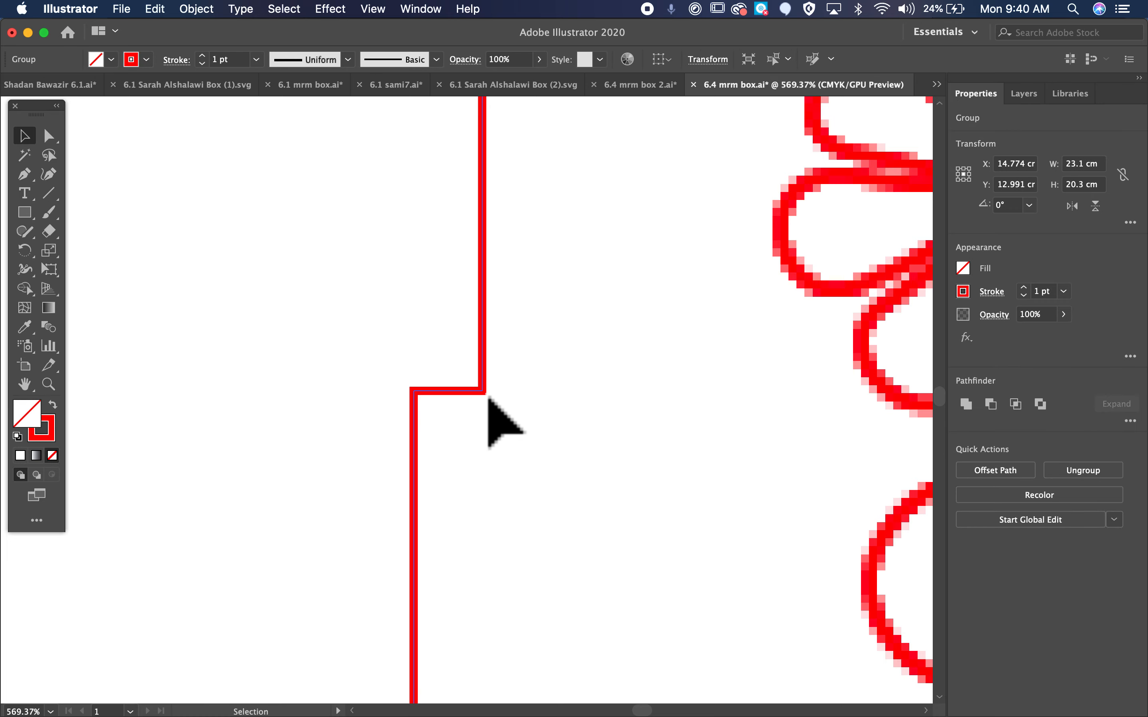
{"action": "scroll", "coordinate": [517, 325], "scroll_direction": "down", "scroll_amount": 4}
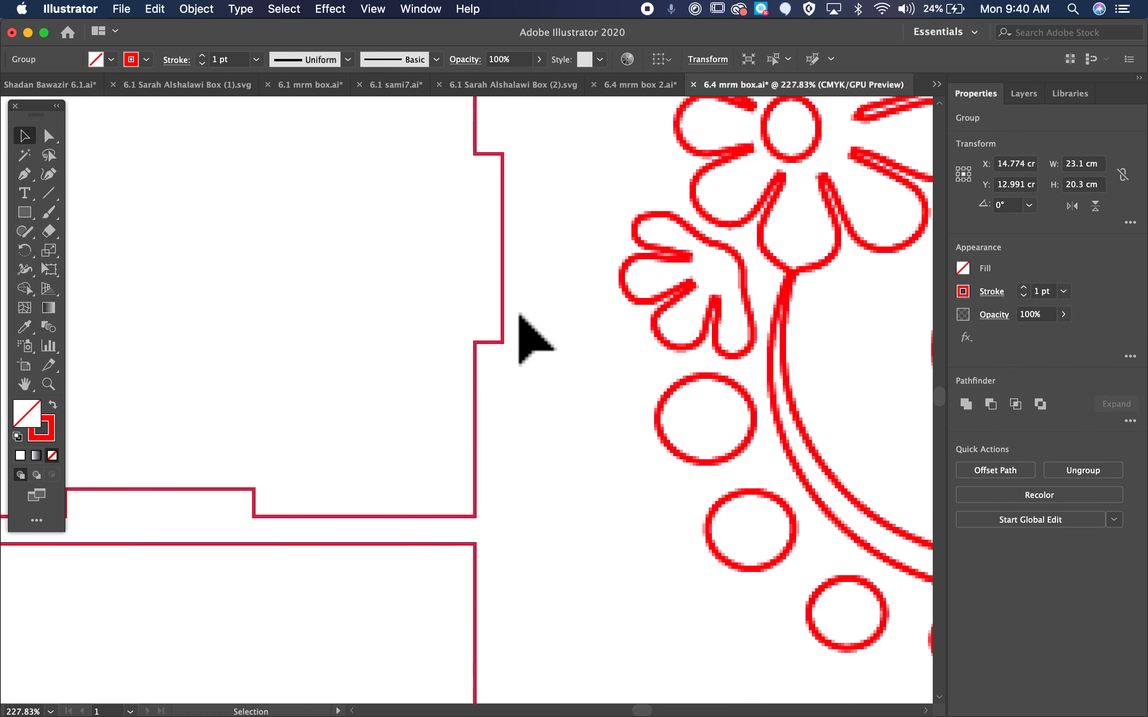
Move the flower image so it overlaps the edge of the second upper box panel, at about X 21.9 cm, Y 8.2 cm
{"action": "left_click", "coordinate": [753, 285]}
{"action": "left_click_drag", "start_coordinate": [752, 283], "coordinate": [538, 283]}
{"action": "scroll", "coordinate": [538, 283], "scroll_direction": "down", "scroll_amount": 3}
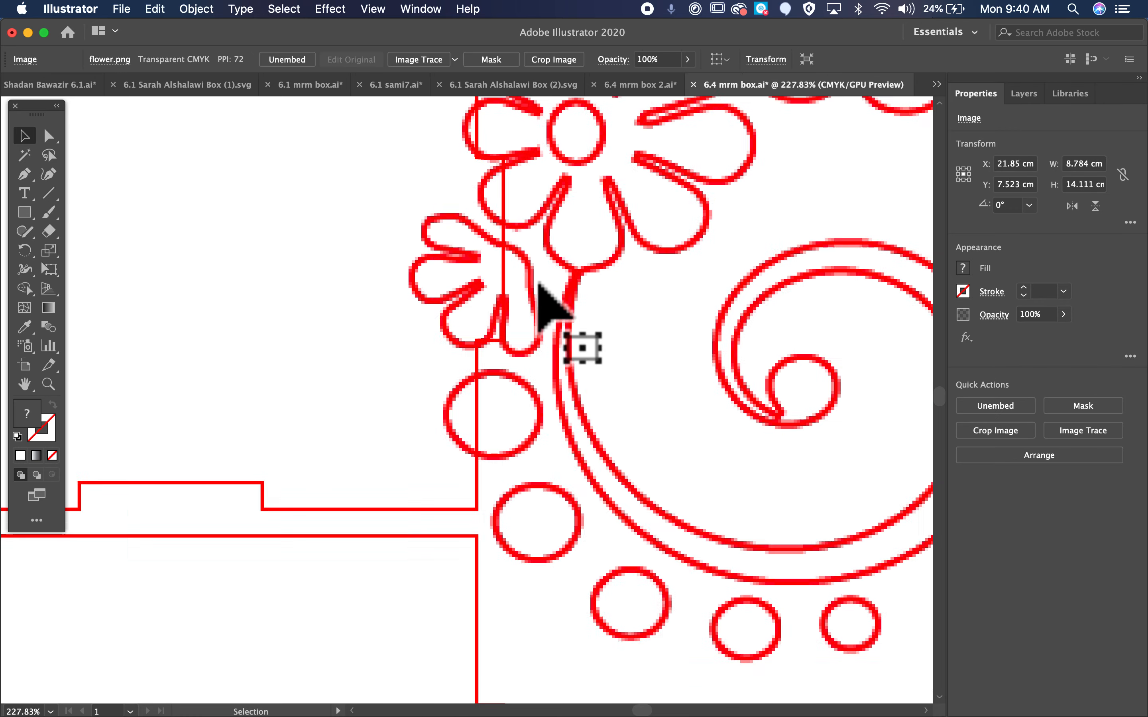
{"action": "left_click_drag", "start_coordinate": [593, 233], "coordinate": [597, 264]}
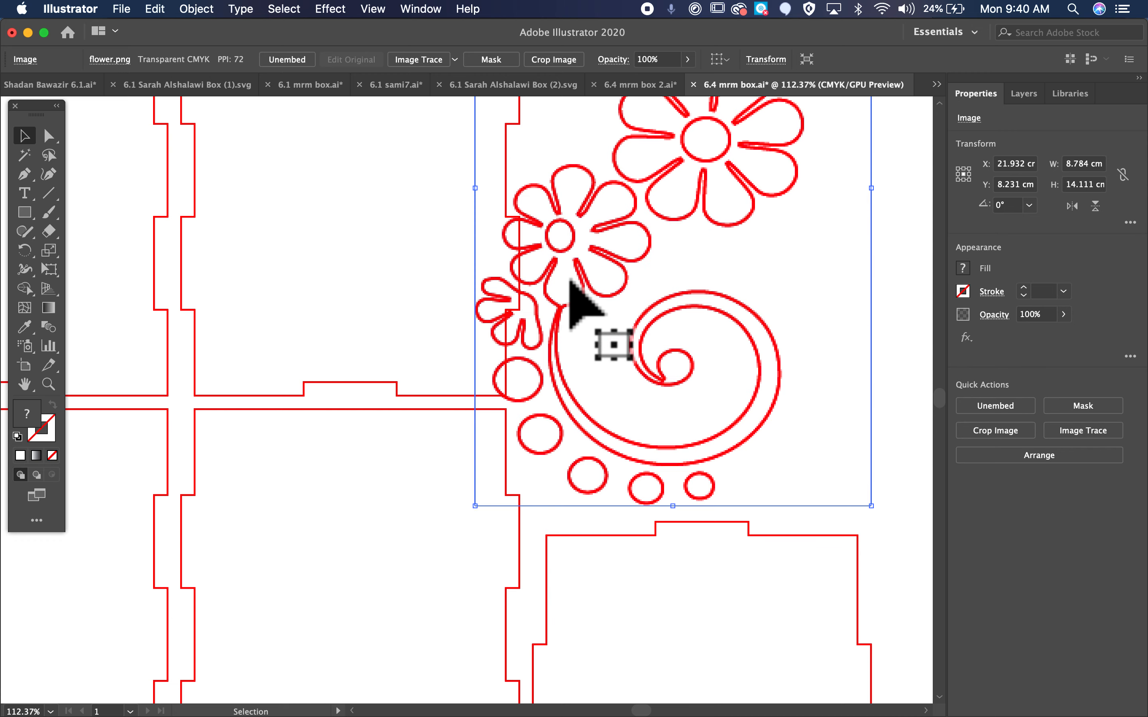
{"action": "scroll", "coordinate": [569, 281], "scroll_direction": "down", "scroll_amount": 3}
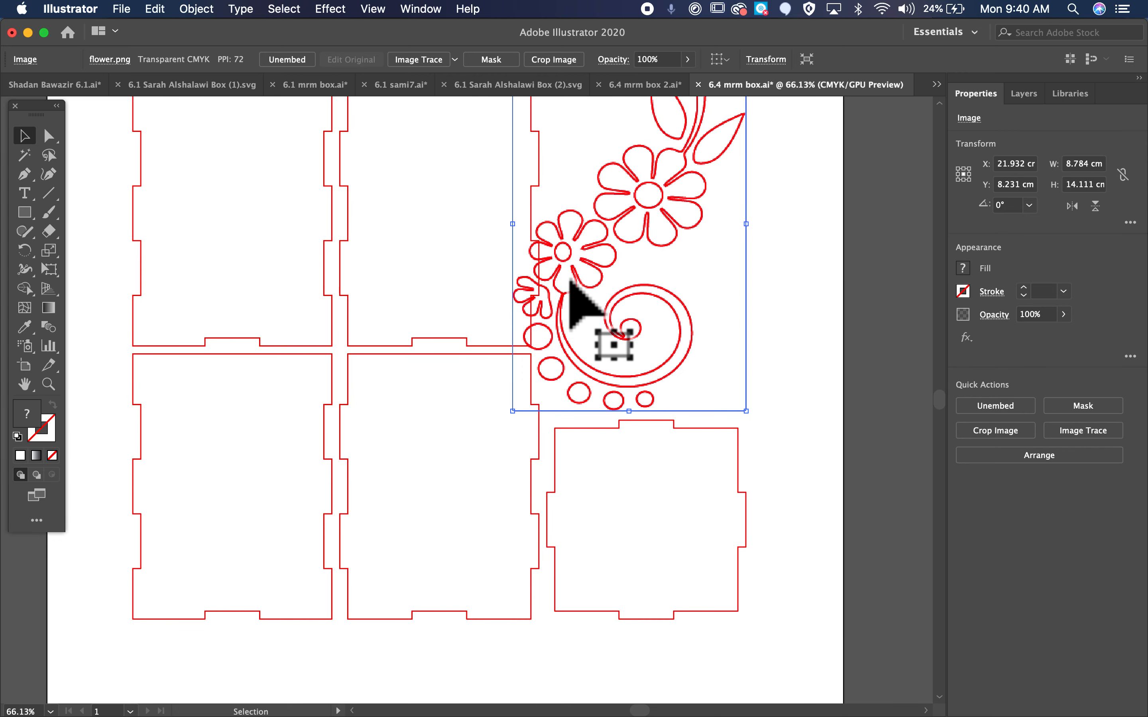
Hide the Control bar and show it again above the document
{"action": "scroll", "coordinate": [569, 281], "scroll_direction": "up", "scroll_amount": 2}
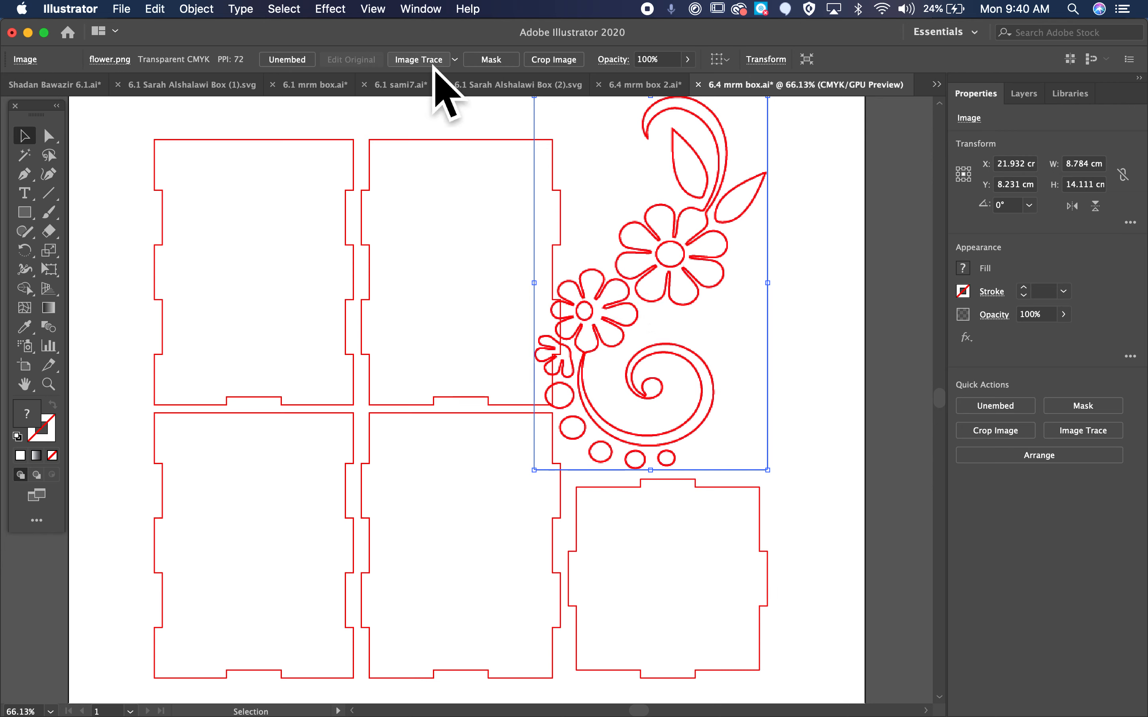
{"action": "left_click", "coordinate": [430, 10]}
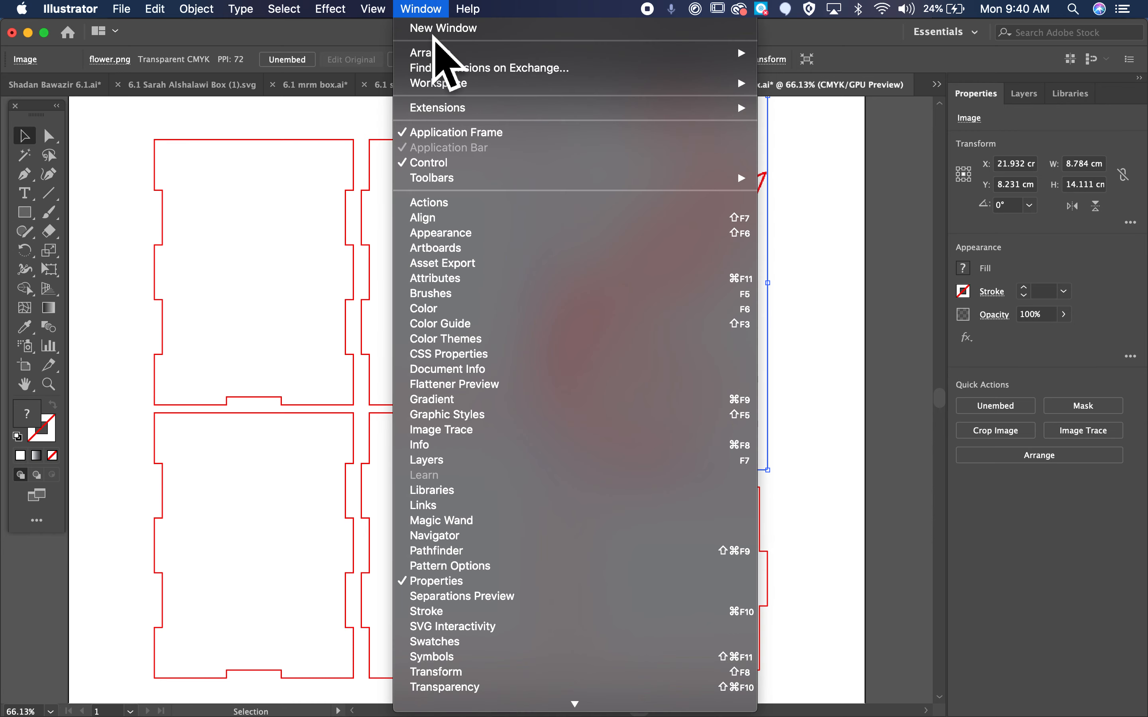
{"action": "left_click", "coordinate": [442, 162]}
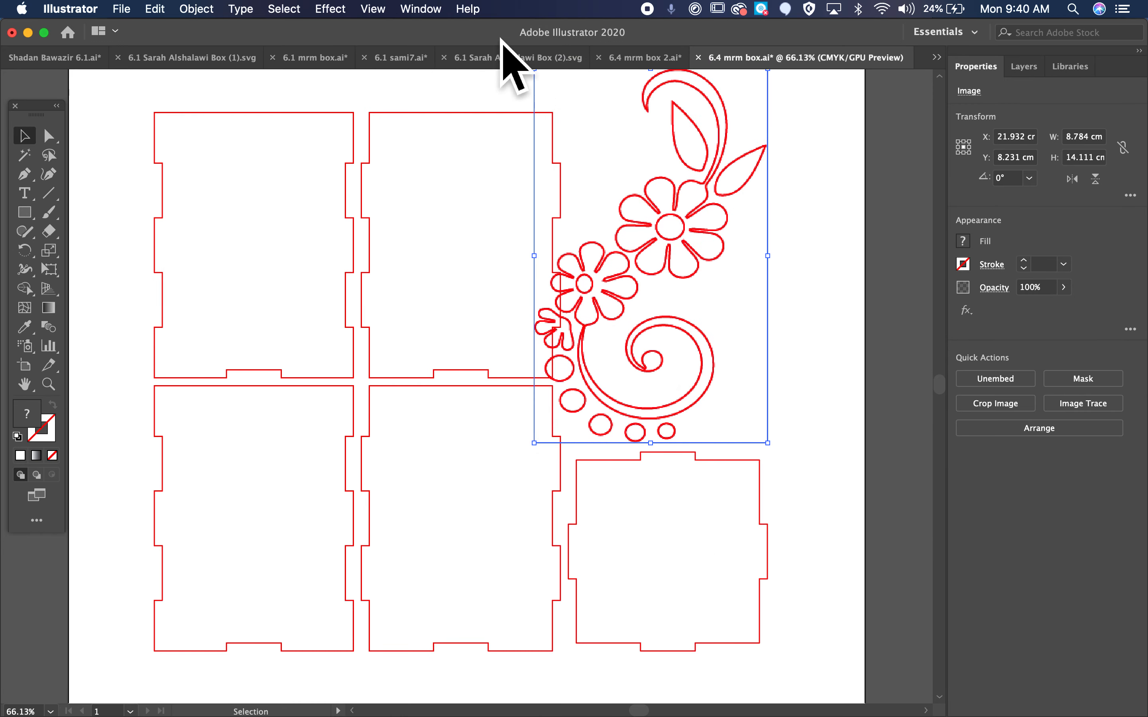
{"action": "left_click", "coordinate": [420, 10]}
{"action": "left_click", "coordinate": [435, 166]}
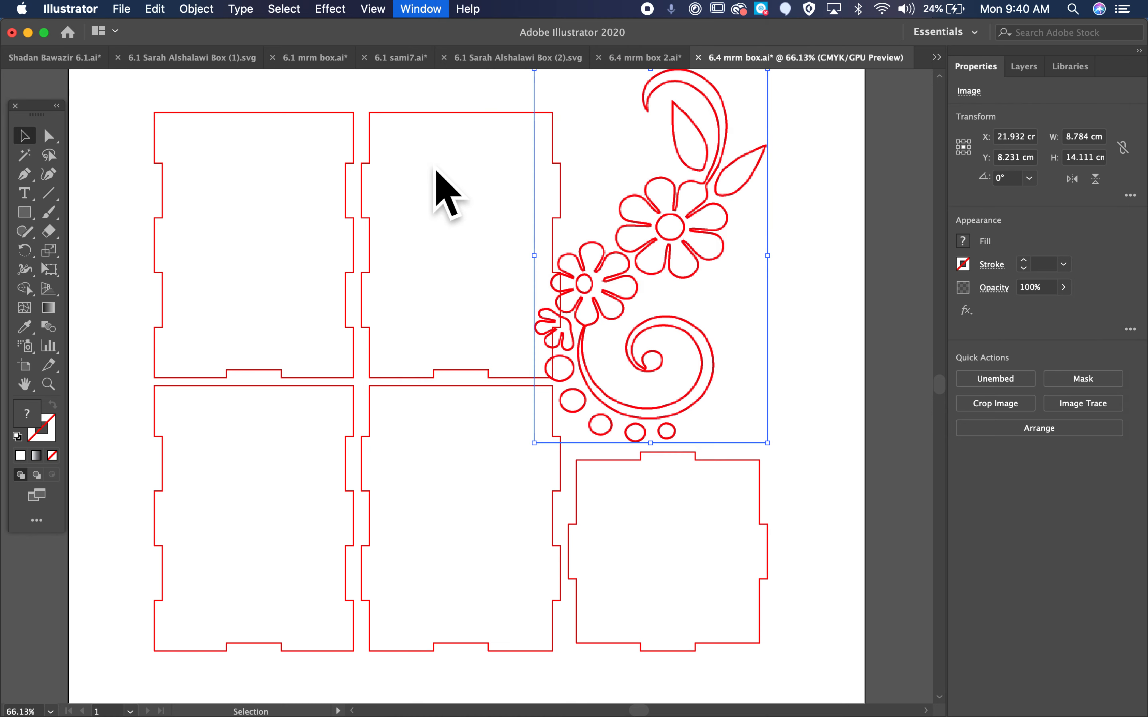
Image Trace the flower picture with the Default preset and expand the result into paths
{"action": "left_click", "coordinate": [425, 63]}
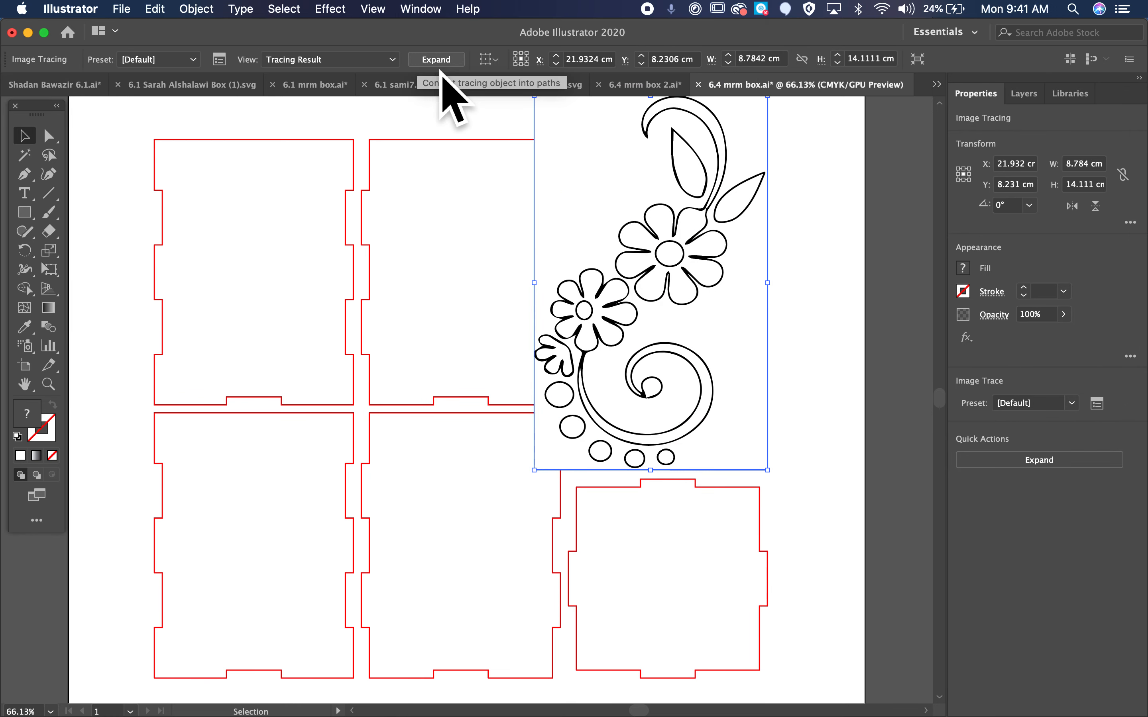
{"action": "scroll", "coordinate": [623, 228], "scroll_direction": "up", "scroll_amount": 4}
{"action": "scroll", "coordinate": [623, 228], "scroll_direction": "right", "scroll_amount": 2}
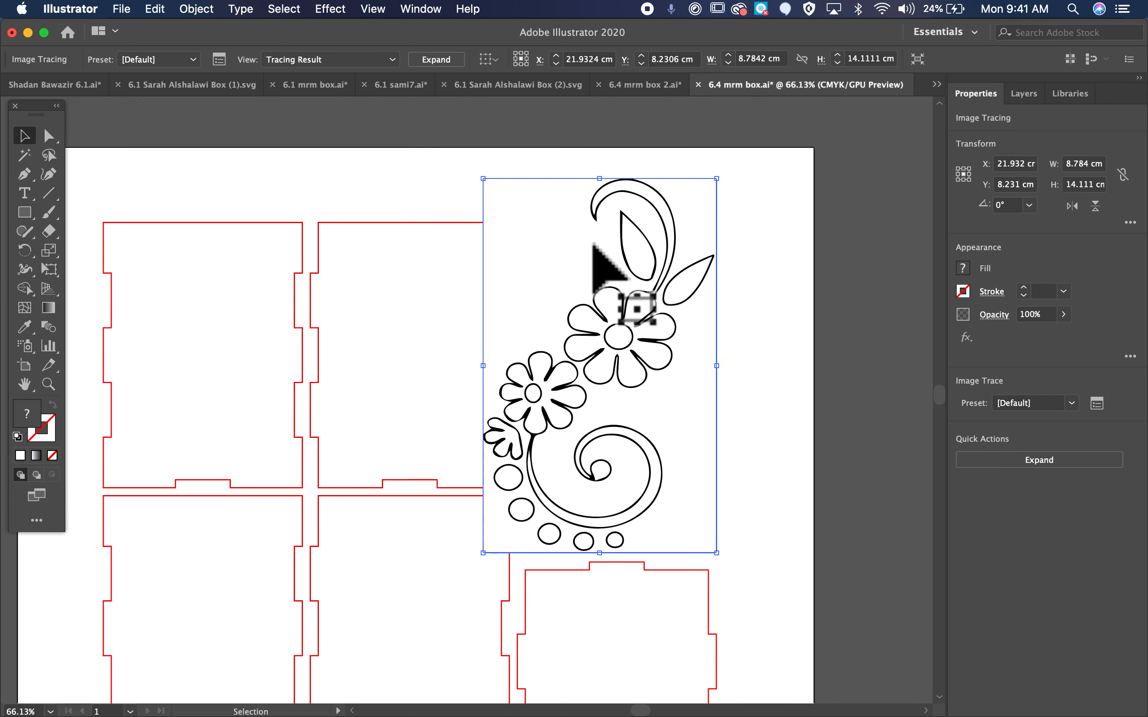
{"action": "left_click", "coordinate": [448, 64]}
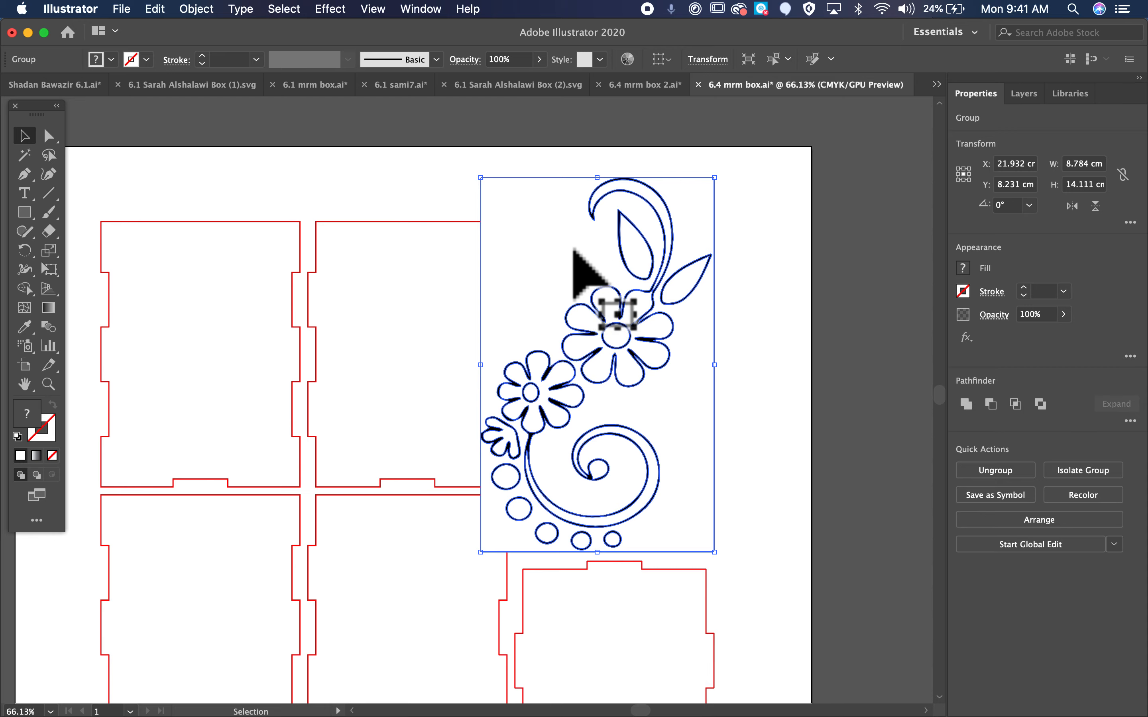
Move the expanded flower group off the artboard, at about X 35.3 cm, Y 8.1 cm, and deselect it
{"action": "scroll", "coordinate": [585, 264], "scroll_direction": "right", "scroll_amount": 2}
{"action": "scroll", "coordinate": [585, 264], "scroll_direction": "down", "scroll_amount": 1}
{"action": "left_click_drag", "start_coordinate": [550, 274], "coordinate": [779, 317]}
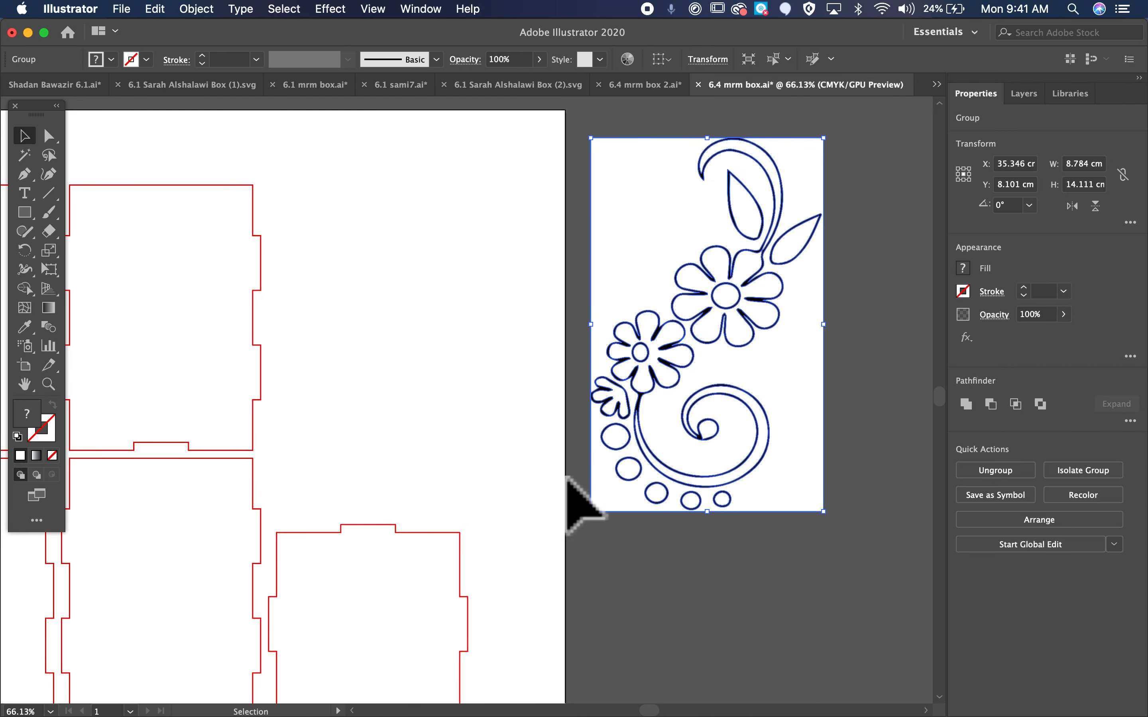
{"action": "left_click", "coordinate": [497, 311]}
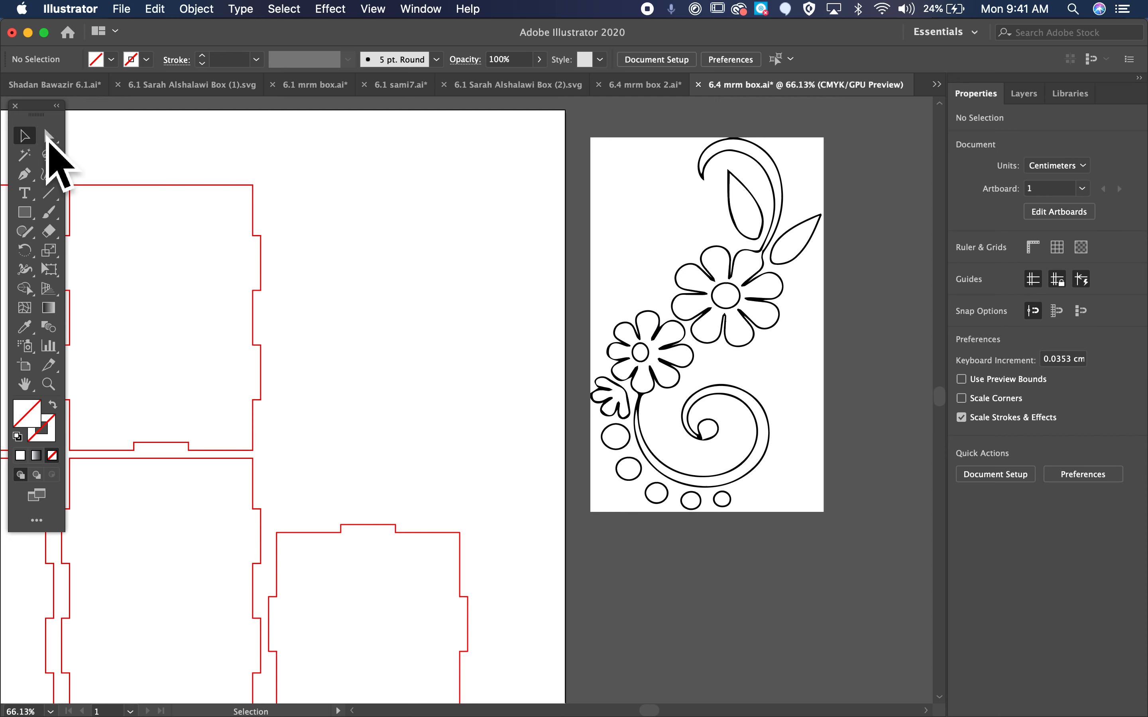
Delete the white background path around the flower tracing with the Direct Selection tool
{"action": "left_click", "coordinate": [52, 137]}
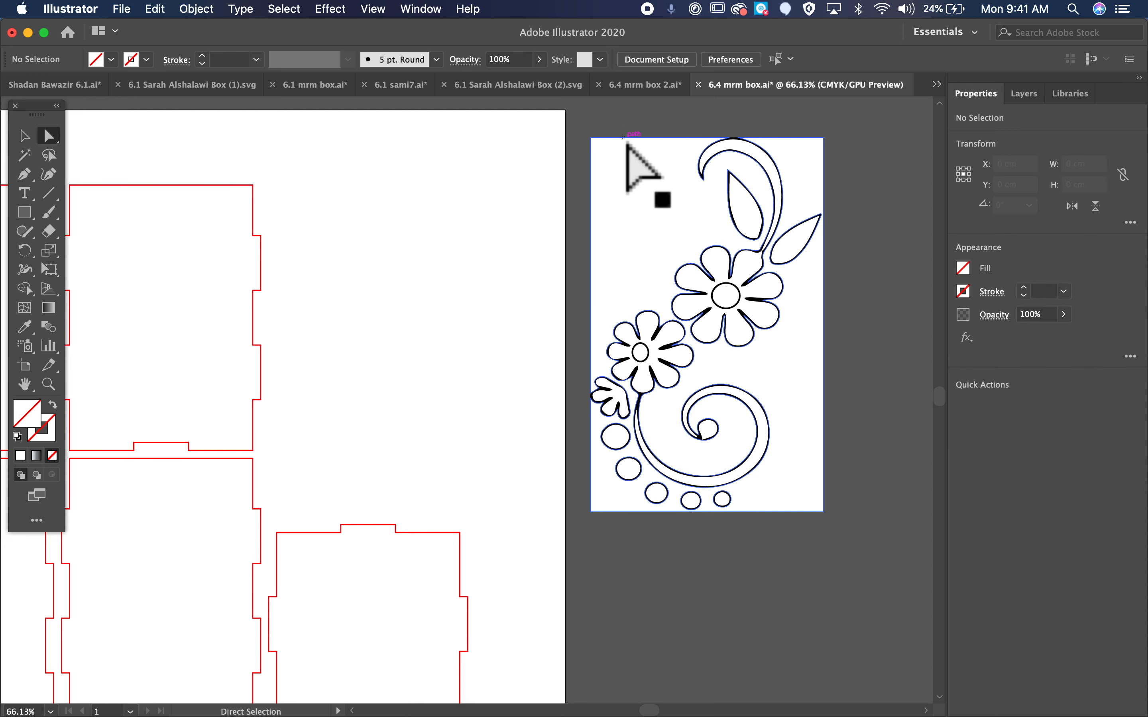
{"action": "left_click", "coordinate": [624, 138]}
{"action": "left_click", "coordinate": [457, 246]}
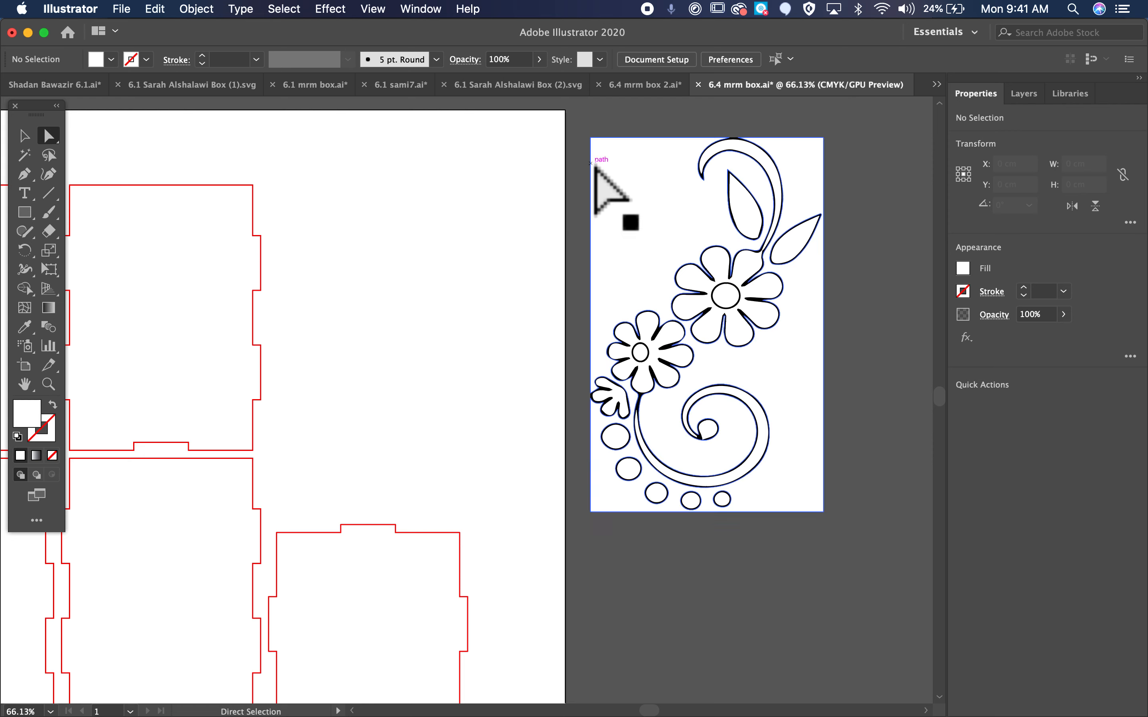
{"action": "left_click", "coordinate": [594, 171]}
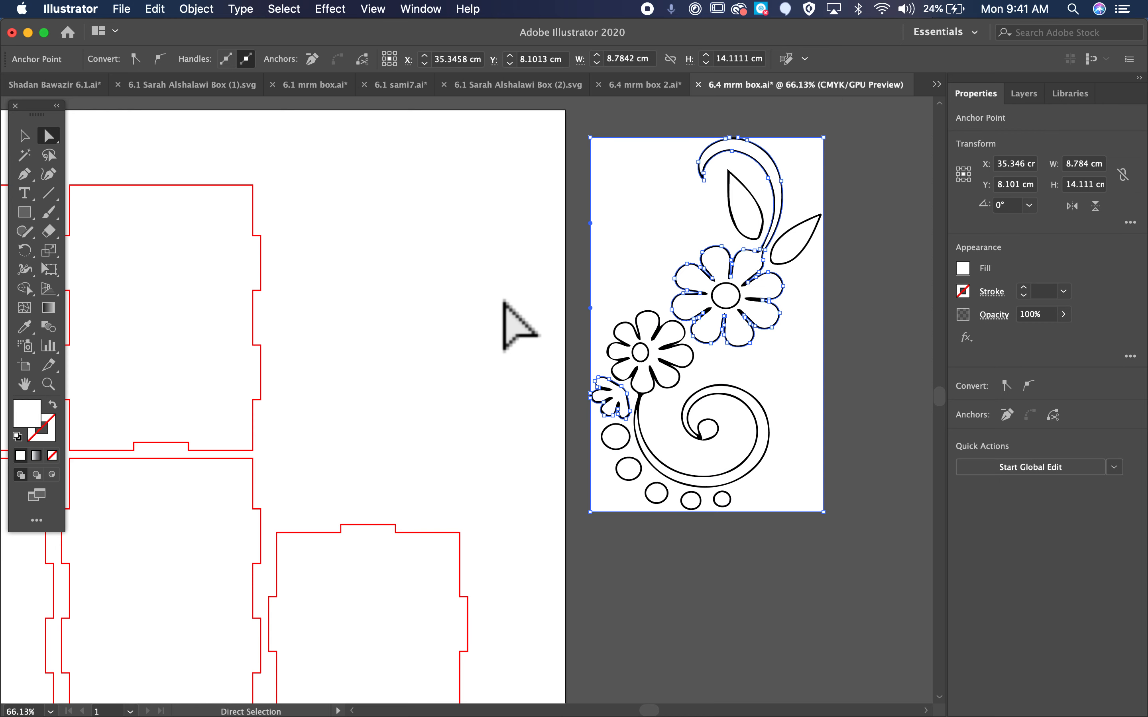
{"action": "key", "text": "super+a"}
{"action": "key", "text": "Delete"}
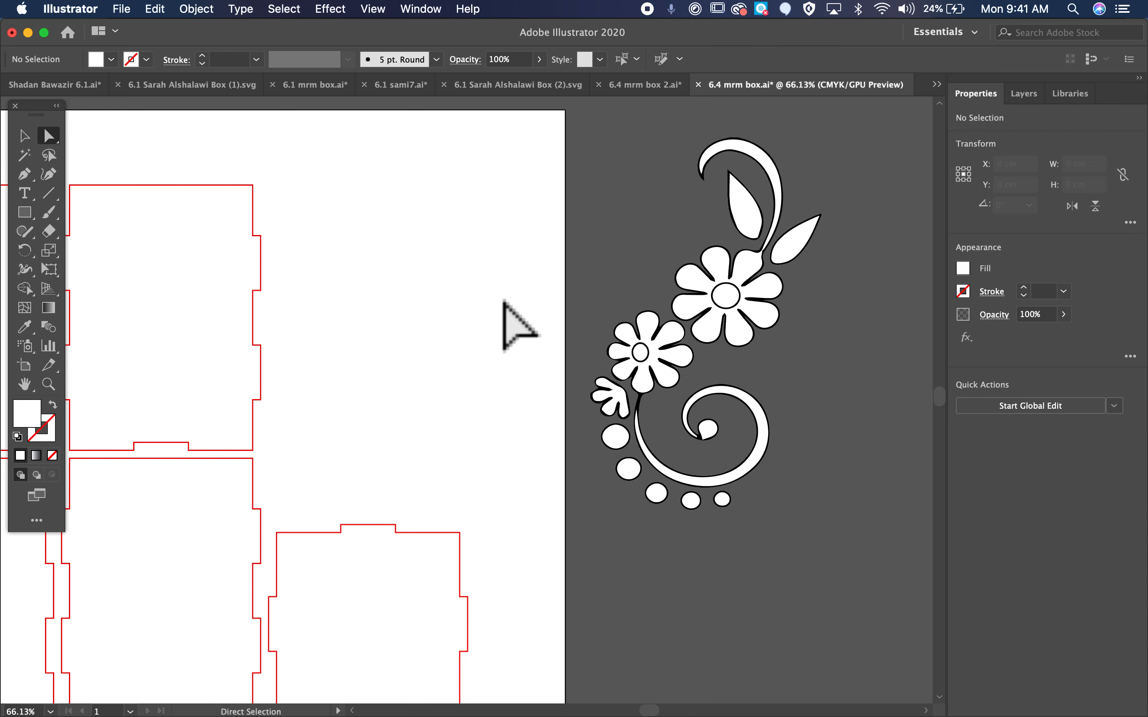
Move the flower group back onto the artboard, beside the upper box panels at about X 24.0 cm, Y 8.0 cm
{"action": "left_click", "coordinate": [25, 135]}
{"action": "left_click_drag", "start_coordinate": [702, 299], "coordinate": [426, 269]}
{"action": "scroll", "coordinate": [437, 297], "scroll_direction": "down", "scroll_amount": 5}
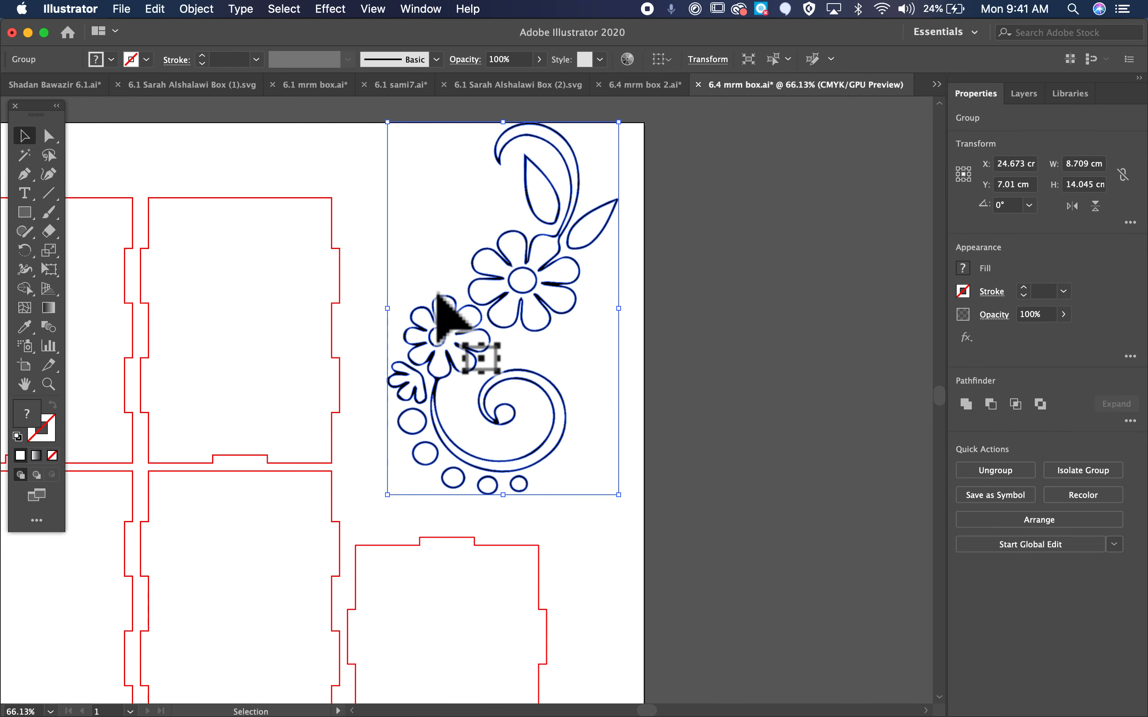
{"action": "mouse_move", "coordinate": [503, 313]}
{"action": "left_mouse_down"}
{"action": "mouse_move", "coordinate": [478, 338]}
{"action": "mouse_move", "coordinate": [319, 339]}
{"action": "mouse_move", "coordinate": [519, 322]}
{"action": "left_mouse_up"}
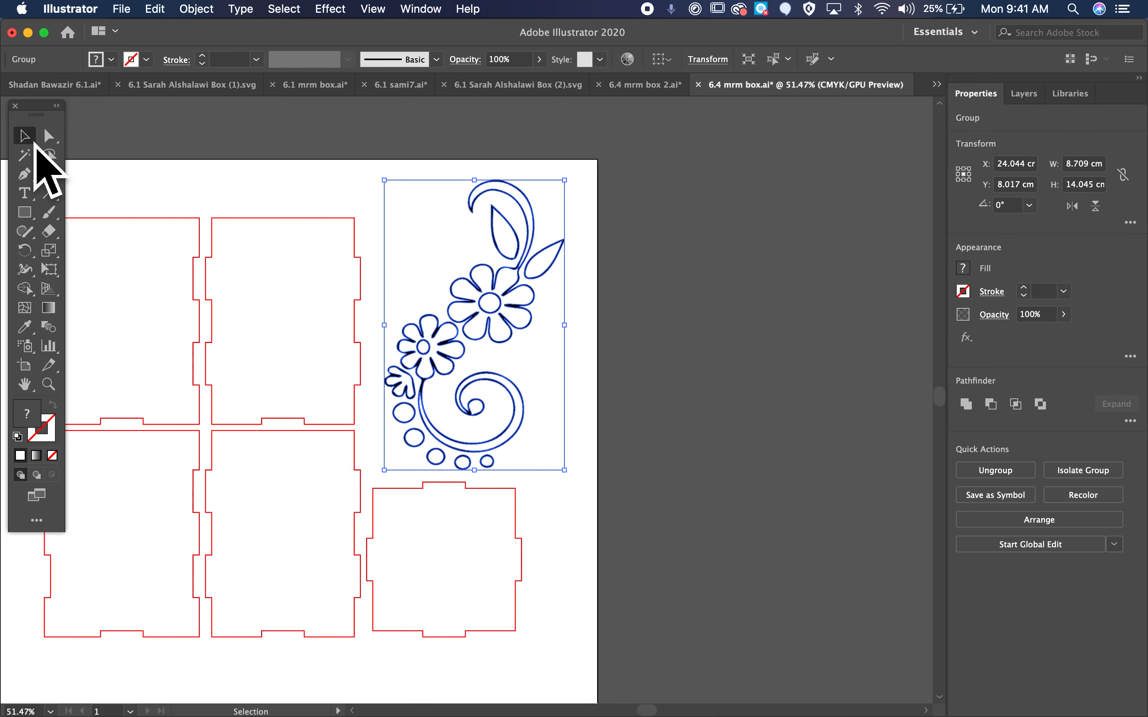
Scale the flower group to about 5.2 by 8.4 cm and place it inside the second upper box panel
{"action": "left_click_drag", "start_coordinate": [566, 470], "coordinate": [748, 533]}
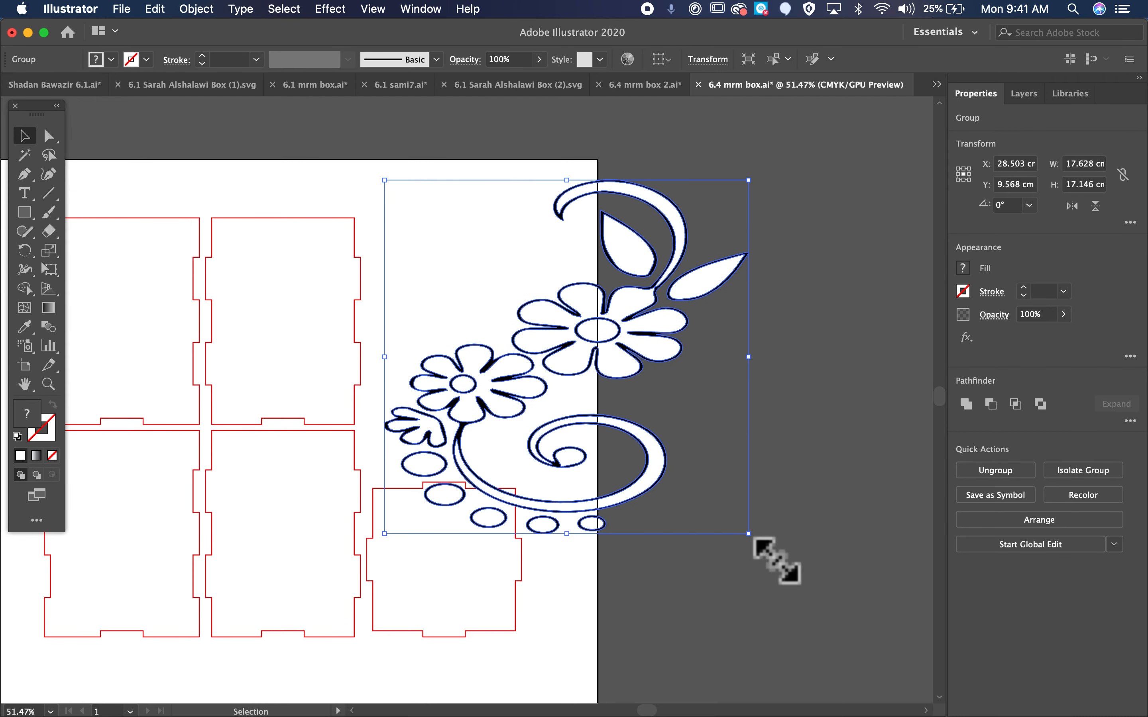
{"action": "key", "text": "super+z"}
{"action": "left_click_drag", "start_coordinate": [588, 493], "coordinate": [512, 430]}
{"action": "left_click_drag", "start_coordinate": [454, 277], "coordinate": [299, 329]}
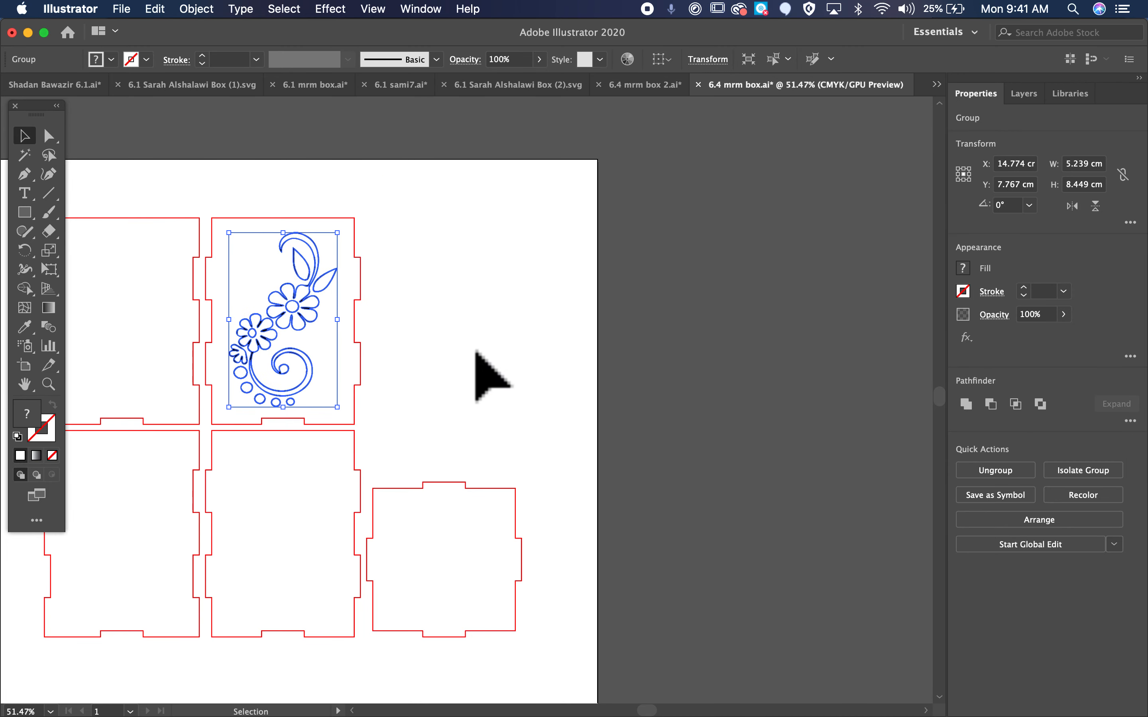
{"action": "left_click", "coordinate": [492, 374]}
Place elephant.png from Downloads across the artboard's upper edge, at about X 27.7 cm, Y 4.6 cm
{"action": "scroll", "coordinate": [487, 372], "scroll_direction": "left", "scroll_amount": 5}
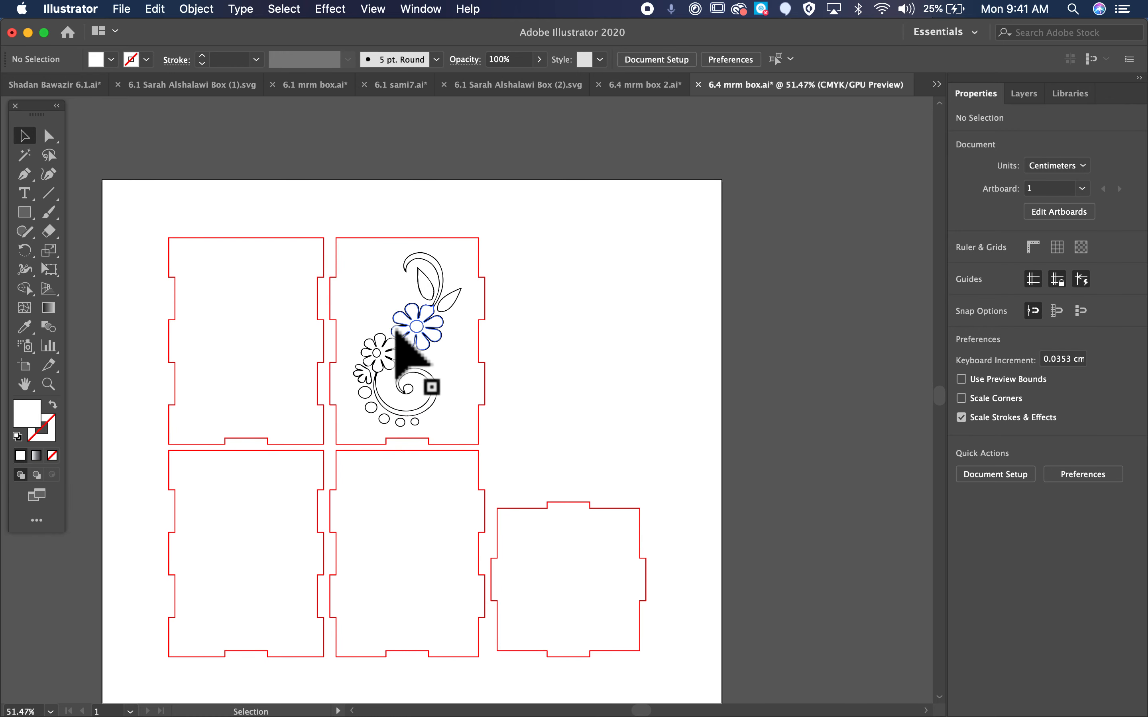
{"action": "left_click", "coordinate": [121, 9]}
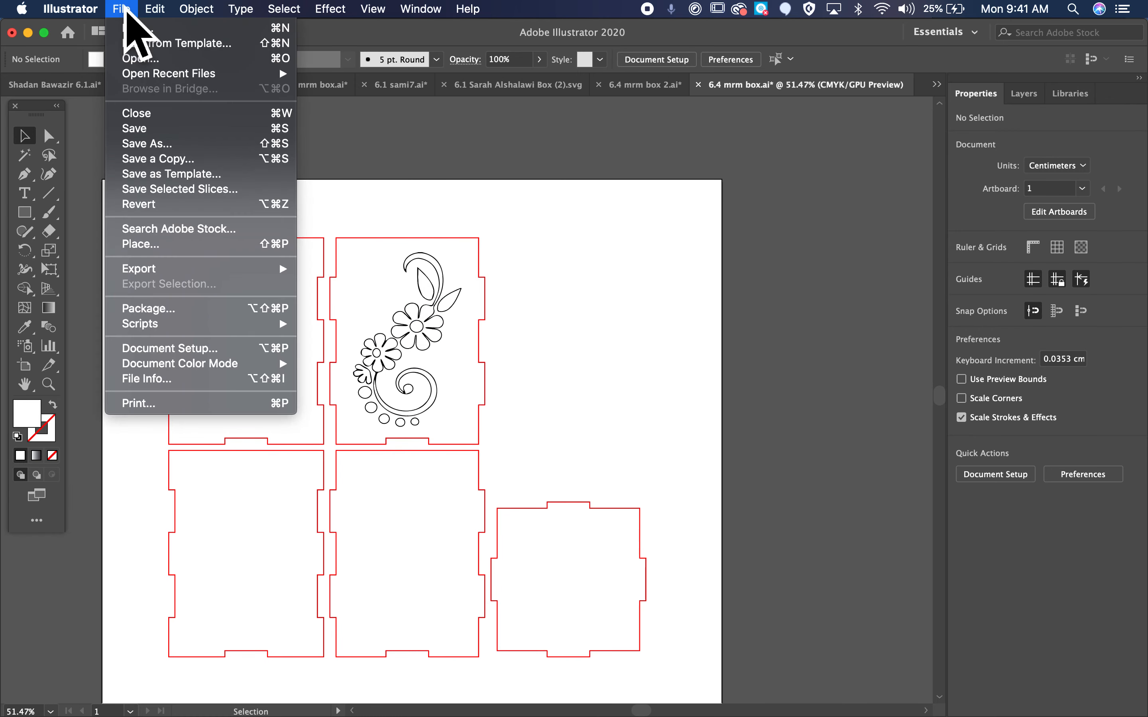
{"action": "left_click", "coordinate": [186, 245]}
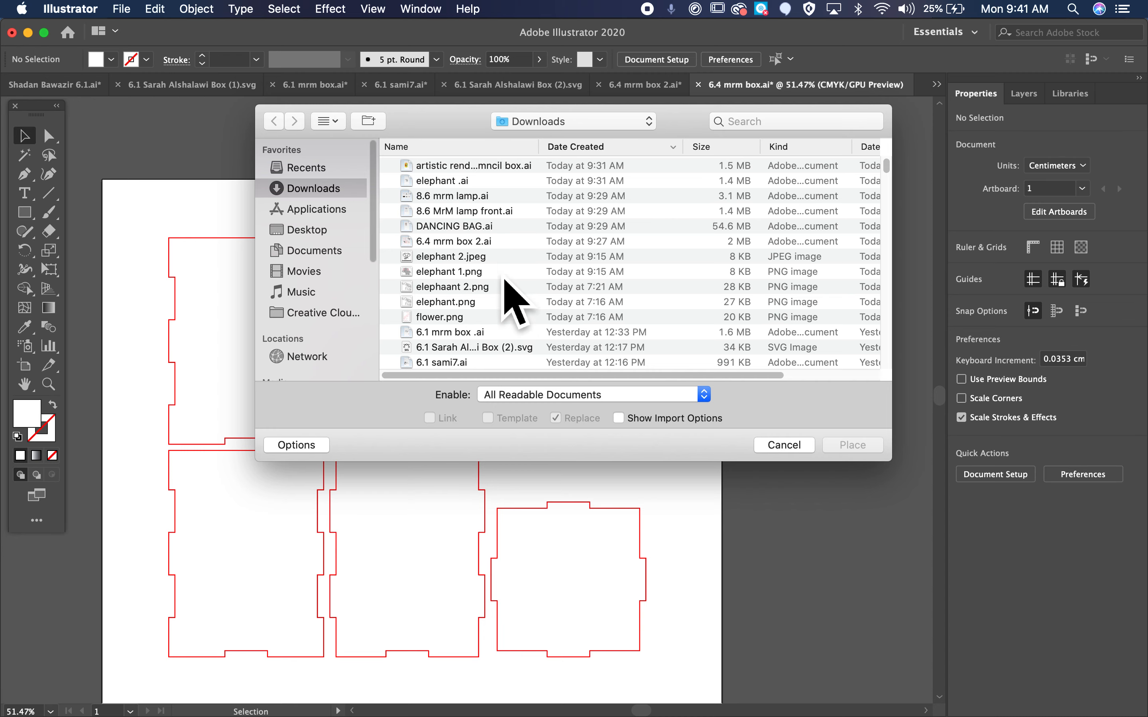
{"action": "scroll", "coordinate": [504, 269], "scroll_direction": "down", "scroll_amount": 5}
{"action": "double_click", "coordinate": [489, 216]}
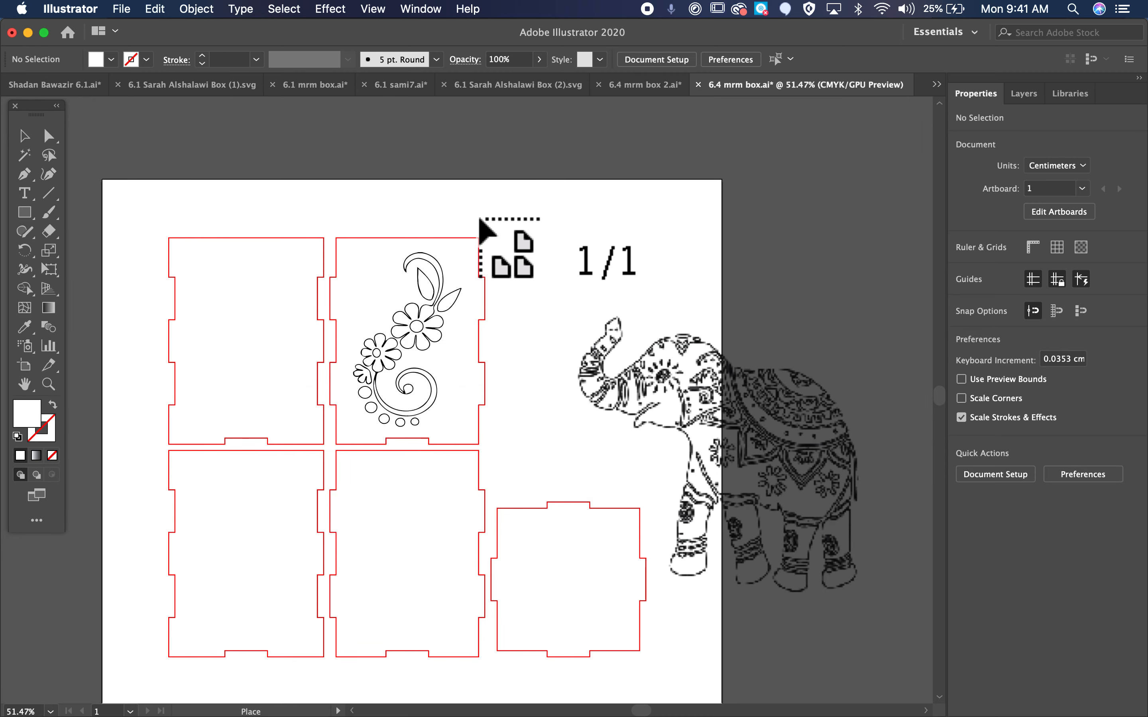
{"action": "left_click", "coordinate": [563, 164]}
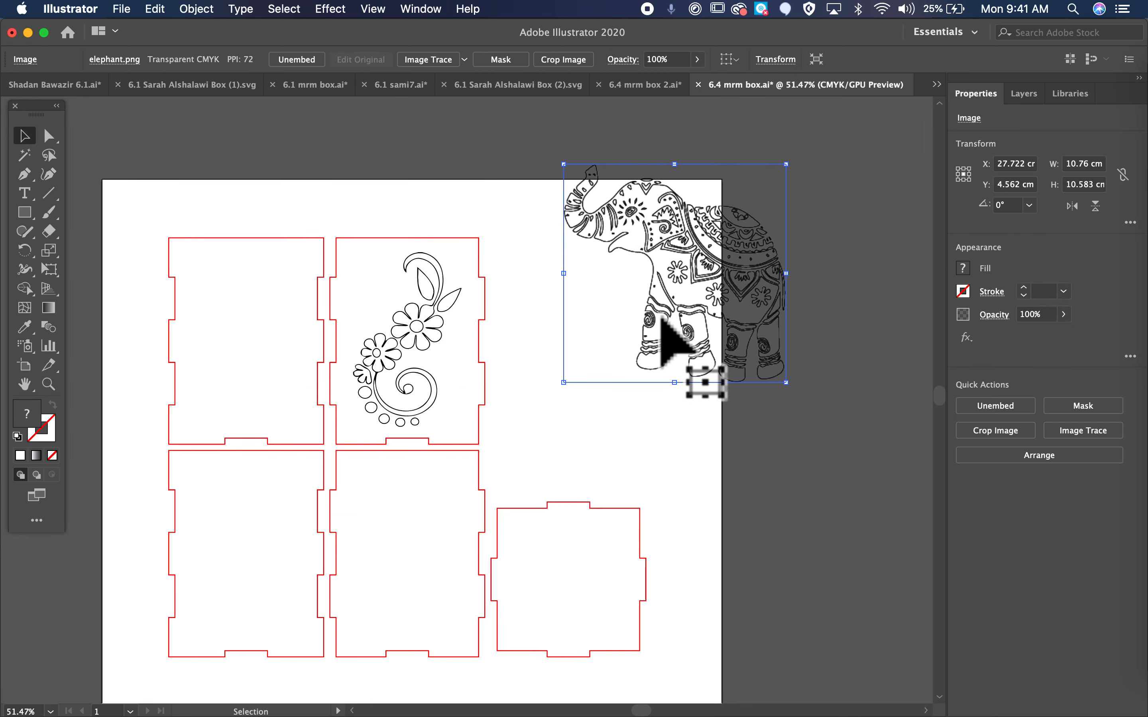
Move the elephant image off the artboard, to about X 35.9 cm, Y 5.8 cm
{"action": "scroll", "coordinate": [657, 314], "scroll_direction": "right", "scroll_amount": 3}
{"action": "scroll", "coordinate": [657, 313], "scroll_direction": "up", "scroll_amount": 1}
{"action": "left_click_drag", "start_coordinate": [655, 307], "coordinate": [825, 332]}
{"action": "scroll", "coordinate": [820, 332], "scroll_direction": "right", "scroll_amount": 1}
Check the elephant image's line detail, Image Trace it with the Default preset and expand the tracing into paths
{"action": "scroll", "coordinate": [821, 332], "scroll_direction": "up", "scroll_amount": 10}
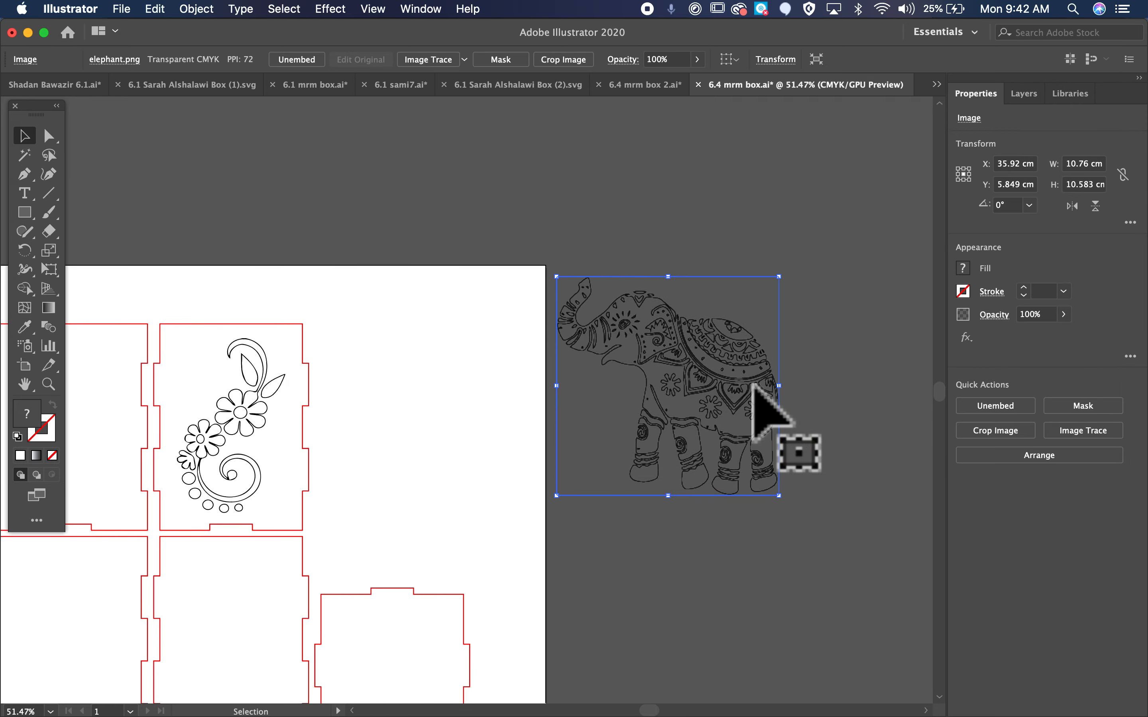
{"action": "scroll", "coordinate": [645, 408], "scroll_direction": "up", "scroll_amount": 3}
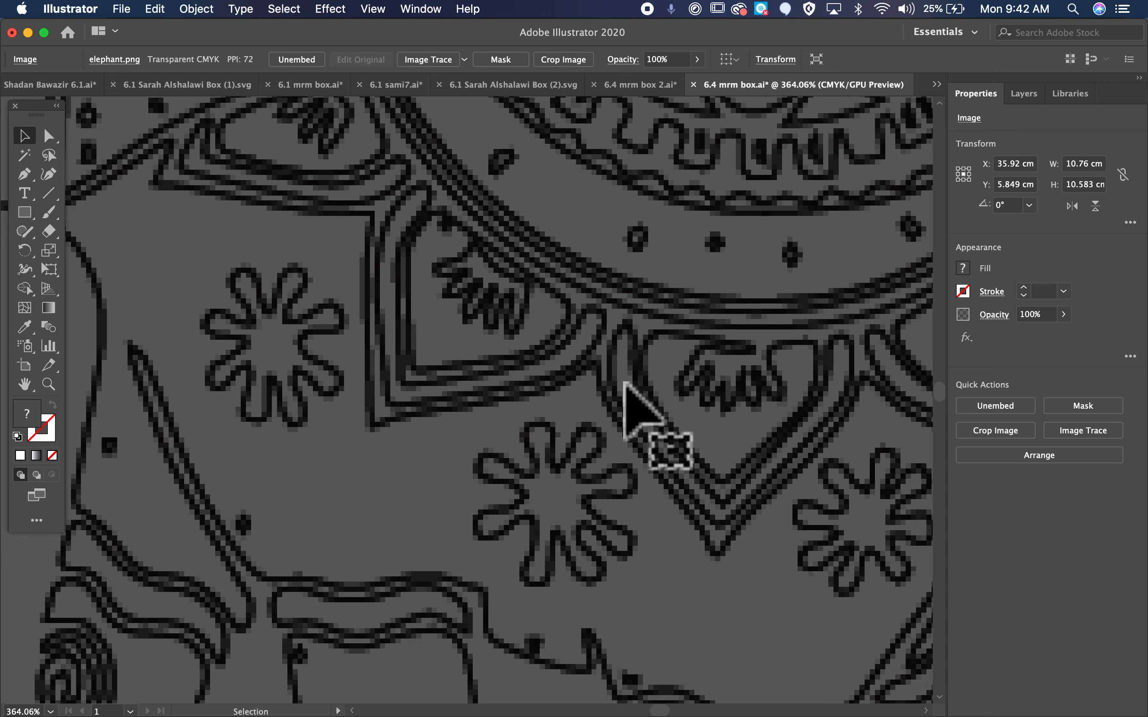
{"action": "scroll", "coordinate": [583, 356], "scroll_direction": "down", "scroll_amount": 5}
{"action": "scroll", "coordinate": [576, 341], "scroll_direction": "down", "scroll_amount": 4}
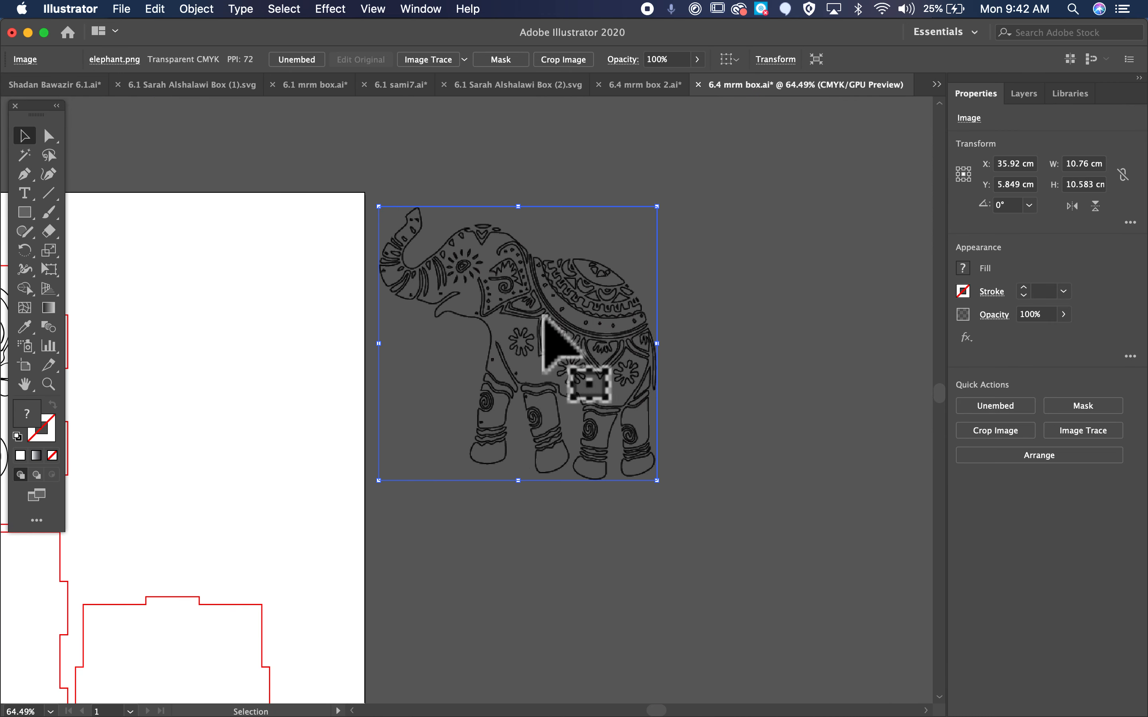
{"action": "left_click", "coordinate": [448, 63]}
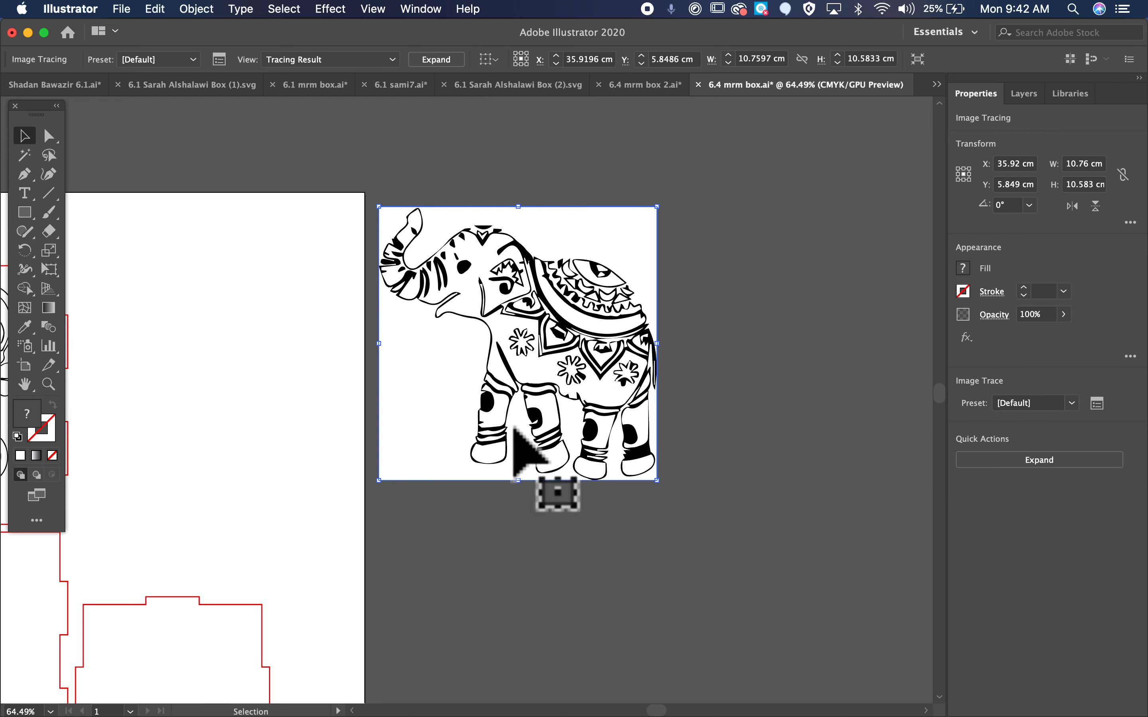
{"action": "left_click", "coordinate": [450, 67]}
{"action": "left_click", "coordinate": [570, 146]}
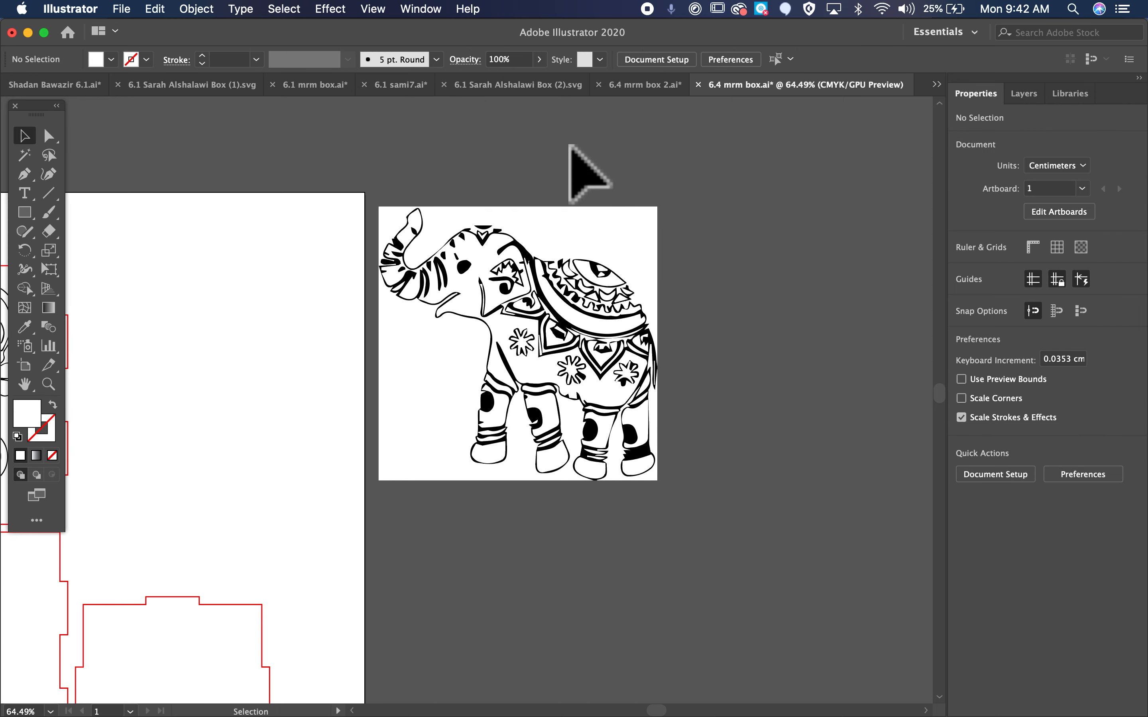
Delete the white background around the elephant tracing, including the separate area behind the hind legs
{"action": "left_click", "coordinate": [59, 139]}
{"action": "left_click", "coordinate": [467, 223]}
{"action": "left_click", "coordinate": [692, 199]}
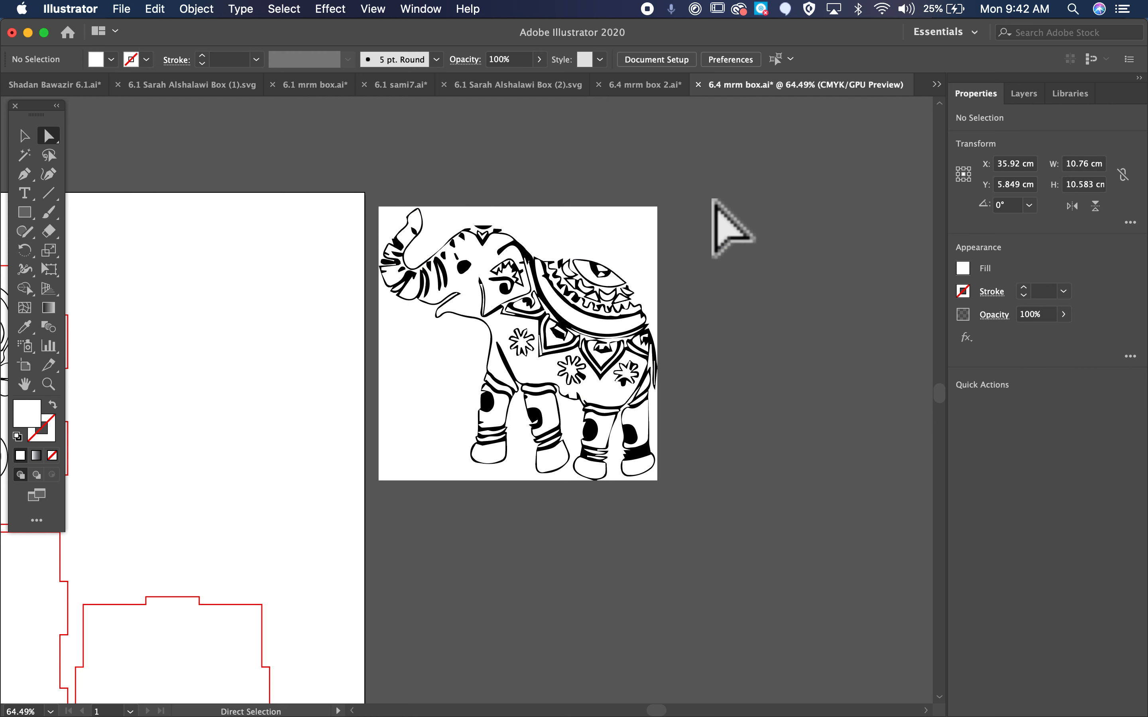
{"action": "left_click", "coordinate": [657, 266]}
{"action": "key", "text": "Delete"}
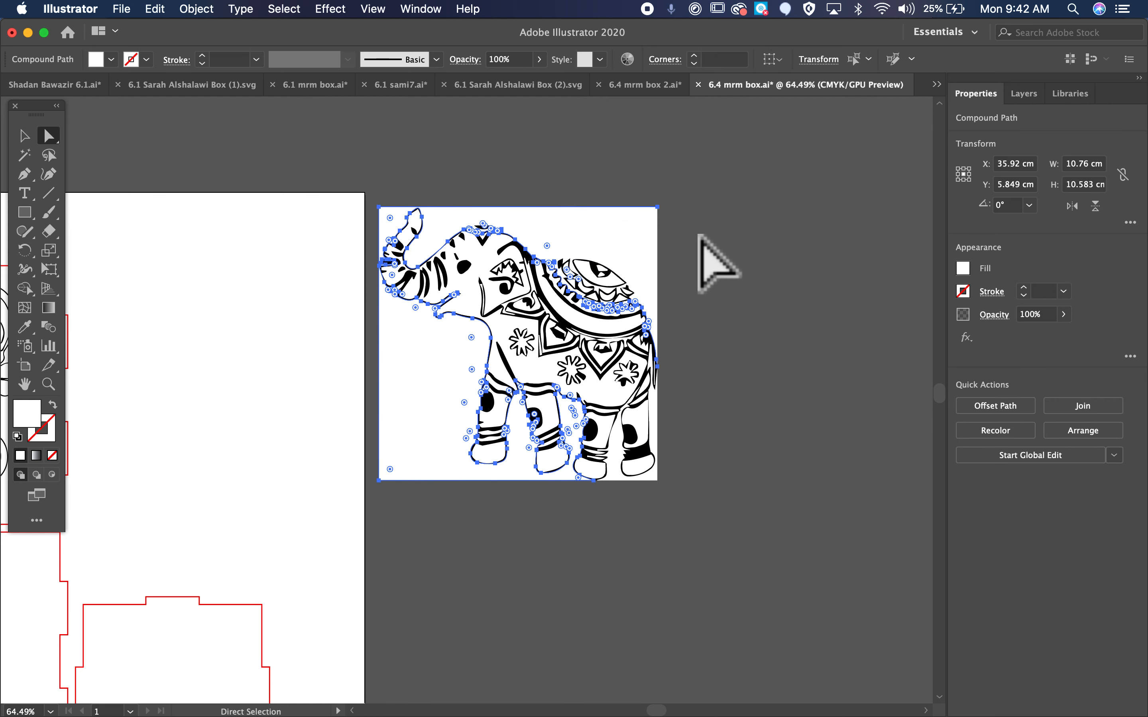
{"action": "key", "text": "Delete"}
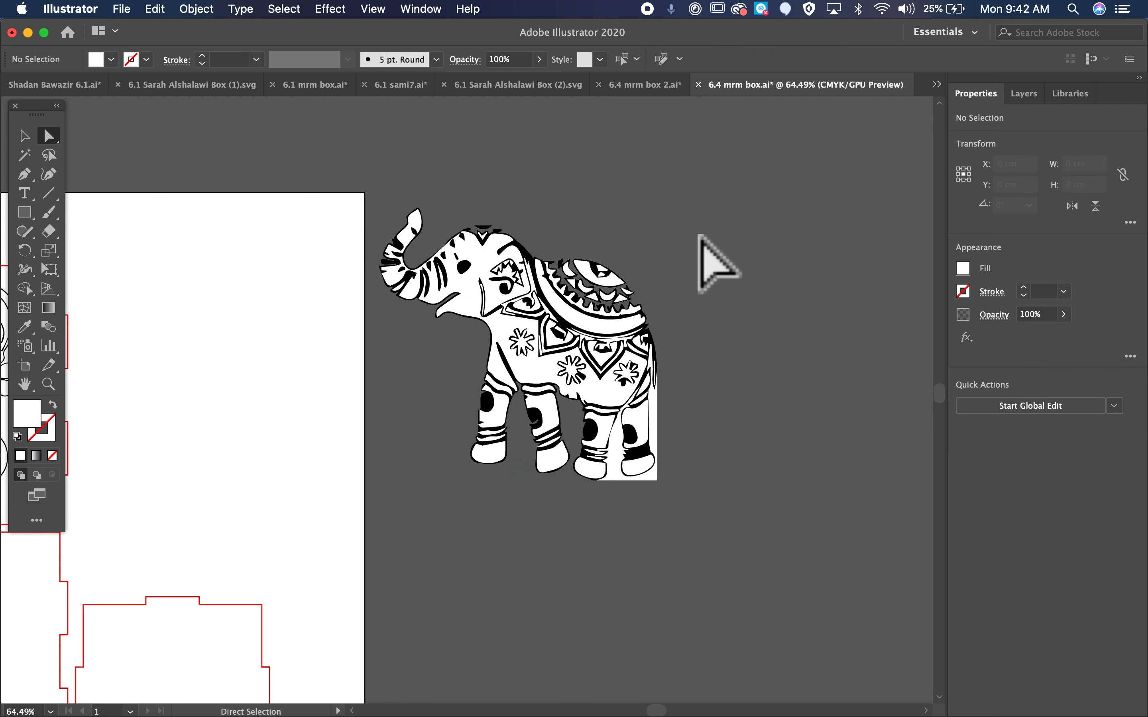
{"action": "left_click", "coordinate": [661, 433]}
{"action": "key", "text": "Delete"}
{"action": "key", "text": "Delete"}
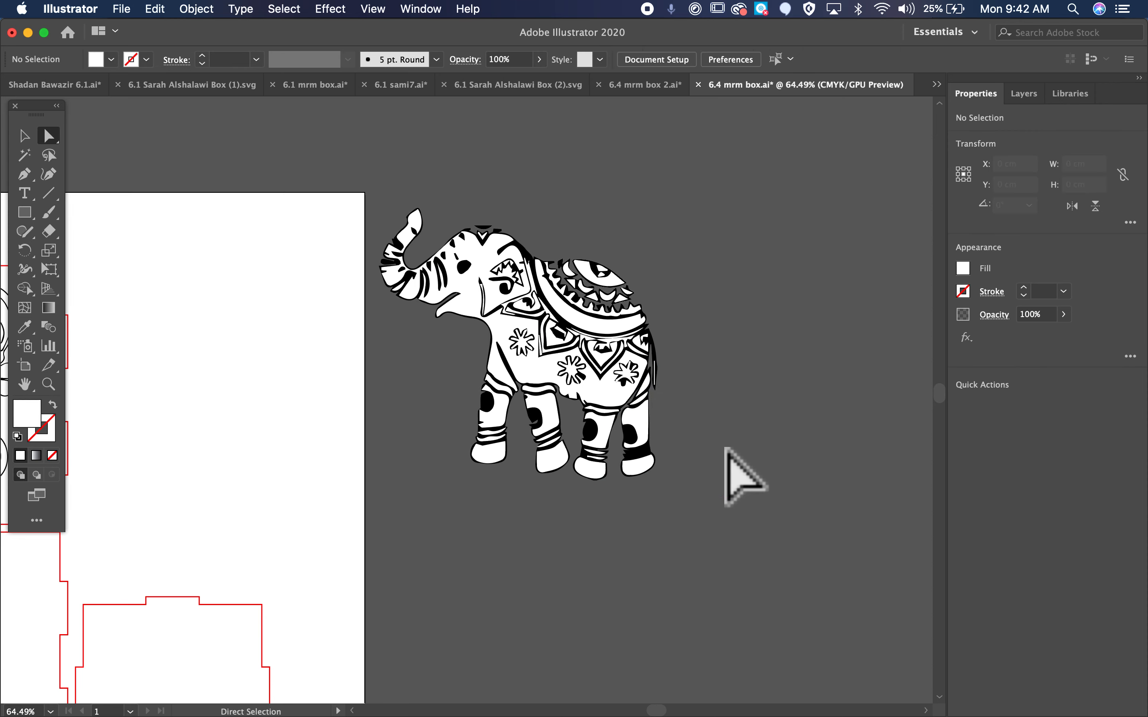
Scale the whole elephant group down and place it inside the first upper box panel
{"action": "left_click", "coordinate": [25, 136]}
{"action": "left_click_drag", "start_coordinate": [289, 145], "coordinate": [719, 513]}
{"action": "scroll", "coordinate": [695, 489], "scroll_direction": "left", "scroll_amount": 5}
{"action": "scroll", "coordinate": [695, 489], "scroll_direction": "down", "scroll_amount": 2}
{"action": "left_click_drag", "start_coordinate": [828, 279], "coordinate": [541, 496]}
{"action": "scroll", "coordinate": [541, 496], "scroll_direction": "left", "scroll_amount": 5}
{"action": "scroll", "coordinate": [540, 496], "scroll_direction": "down", "scroll_amount": 4}
{"action": "left_click_drag", "start_coordinate": [622, 382], "coordinate": [226, 301]}
{"action": "scroll", "coordinate": [223, 257], "scroll_direction": "up", "scroll_amount": 2}
{"action": "scroll", "coordinate": [223, 257], "scroll_direction": "left", "scroll_amount": 2}
{"action": "left_click", "coordinate": [576, 273]}
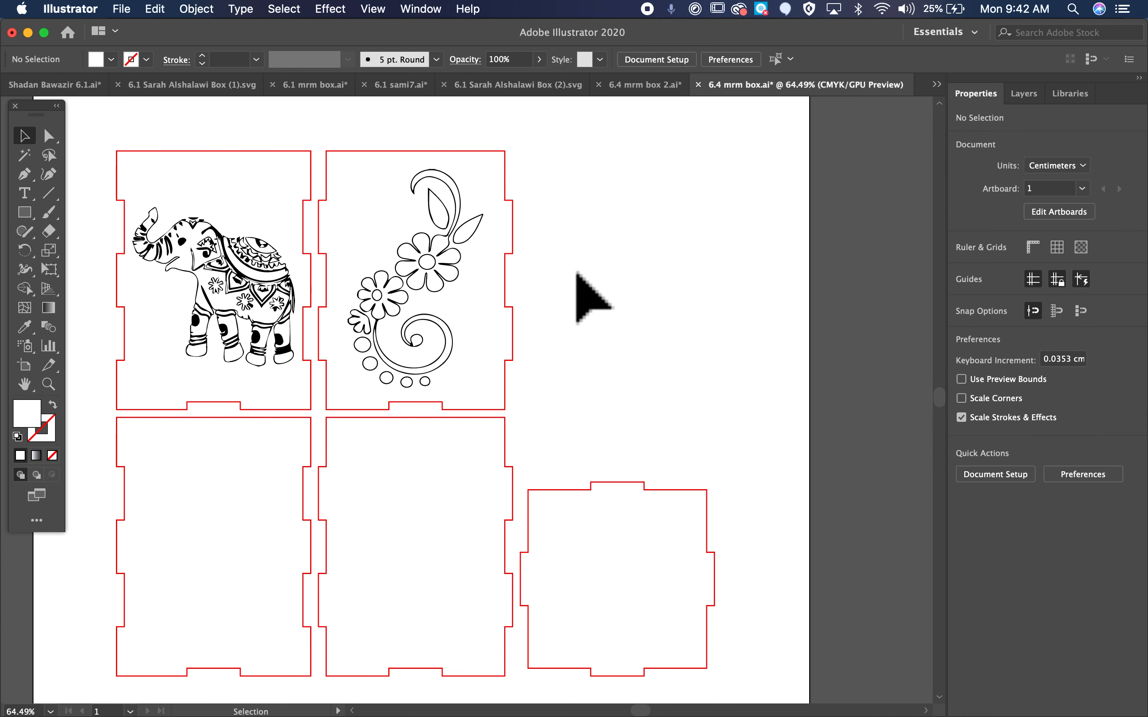
Place the image elephant 1.png from Downloads in the empty area beside the flower panel
{"action": "scroll", "coordinate": [576, 279], "scroll_direction": "down", "scroll_amount": 2}
{"action": "scroll", "coordinate": [576, 280], "scroll_direction": "right", "scroll_amount": 1}
{"action": "left_click", "coordinate": [244, 230]}
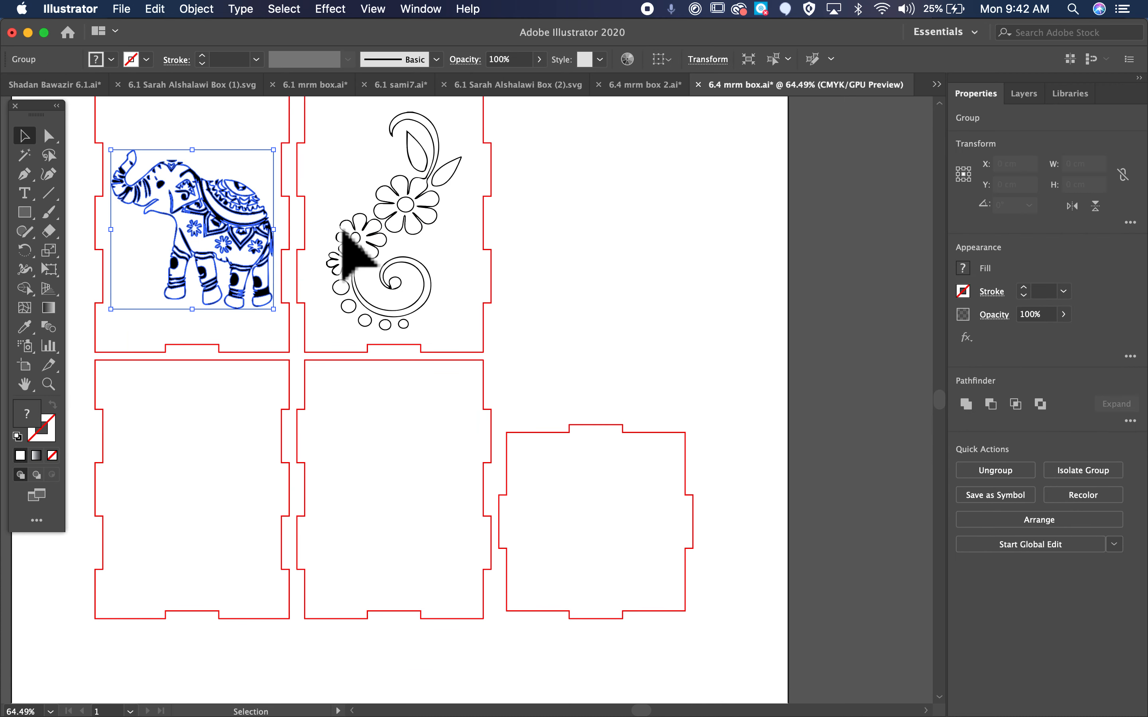
{"action": "left_click", "coordinate": [344, 237]}
{"action": "left_click", "coordinate": [122, 8]}
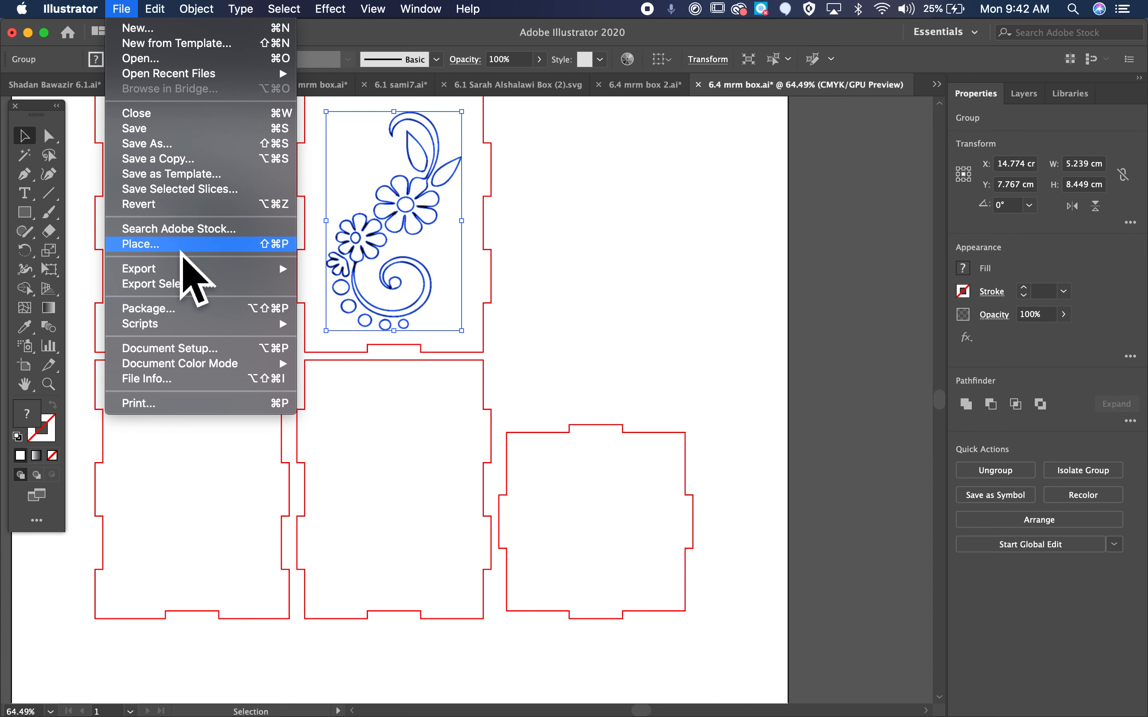
{"action": "left_click", "coordinate": [182, 245]}
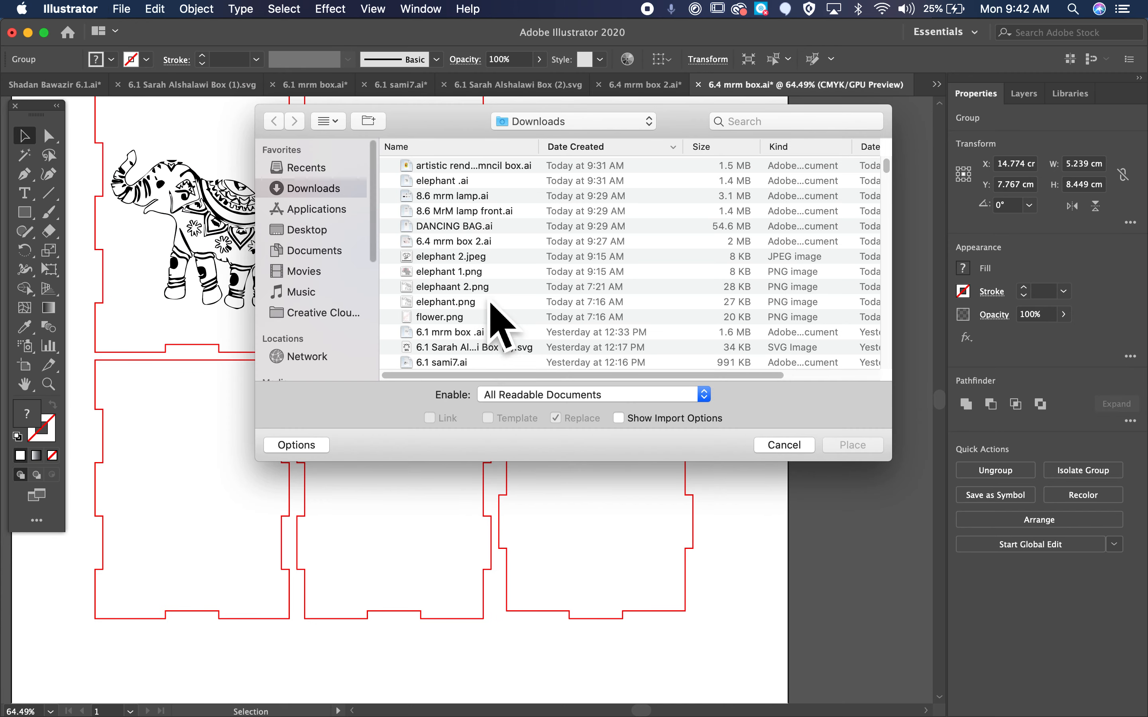
{"action": "left_click", "coordinate": [498, 275]}
{"action": "key", "text": "space"}
{"action": "key", "text": "space"}
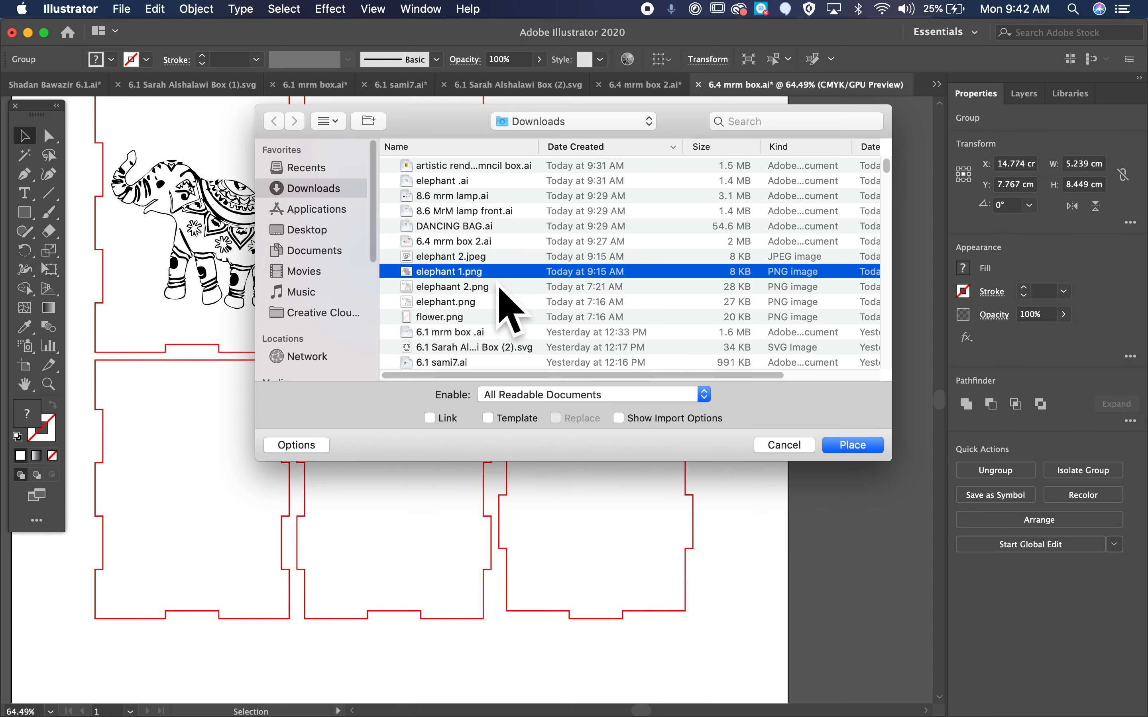
{"action": "key", "text": "Return"}
{"action": "left_click", "coordinate": [575, 138]}
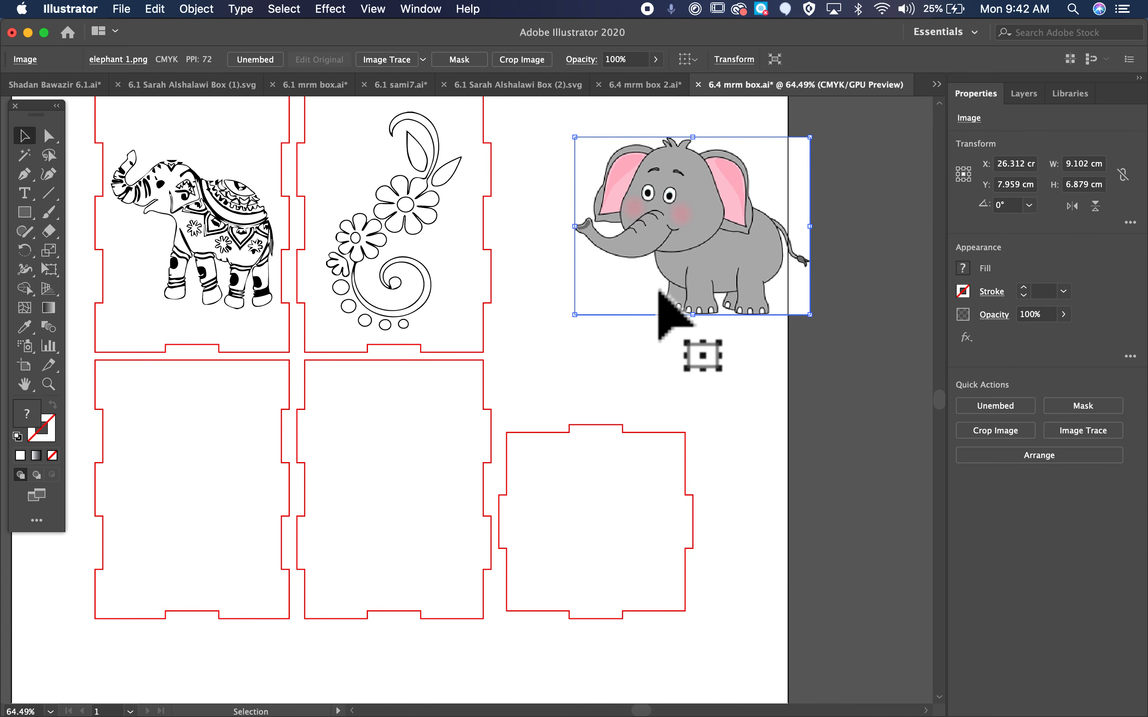
Shift the cartoon elephant image slightly to about X 25 cm, Y 7.9 cm, fully on the artboard
{"action": "scroll", "coordinate": [658, 291], "scroll_direction": "right", "scroll_amount": 5}
{"action": "scroll", "coordinate": [659, 292], "scroll_direction": "up", "scroll_amount": 3}
{"action": "left_click_drag", "start_coordinate": [614, 307], "coordinate": [584, 288]}
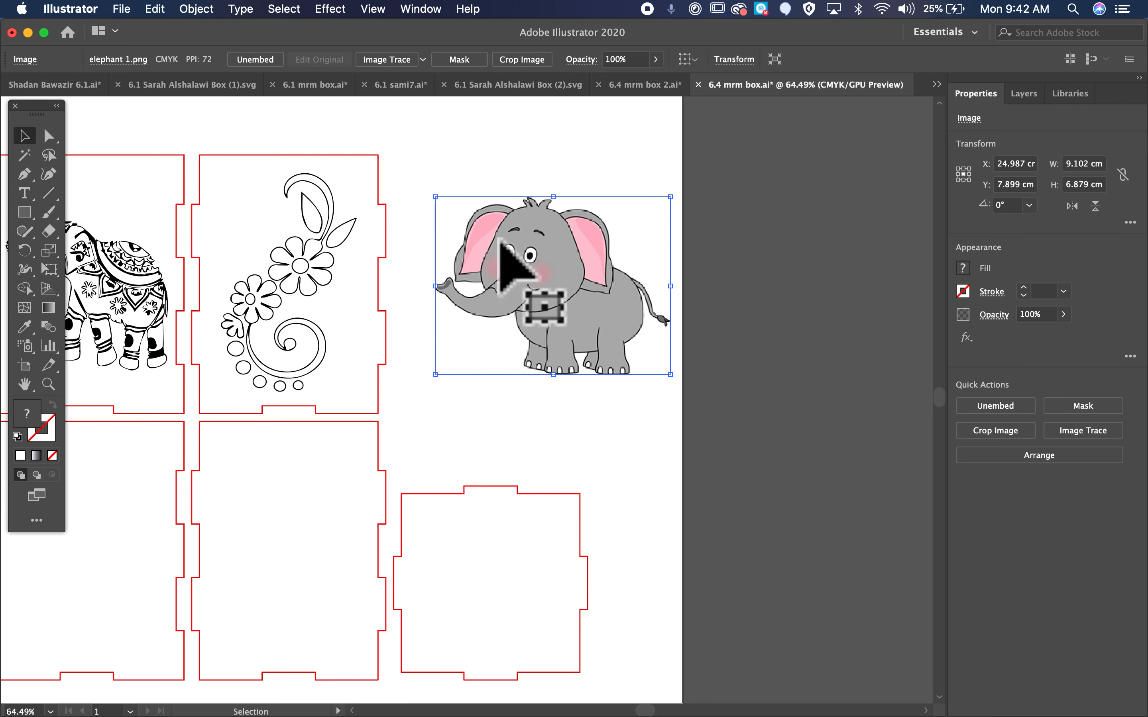
Image Trace the cartoon elephant with the 16 Colors preset, after trying the Default one, and expand the tracing into paths
{"action": "left_click", "coordinate": [401, 63]}
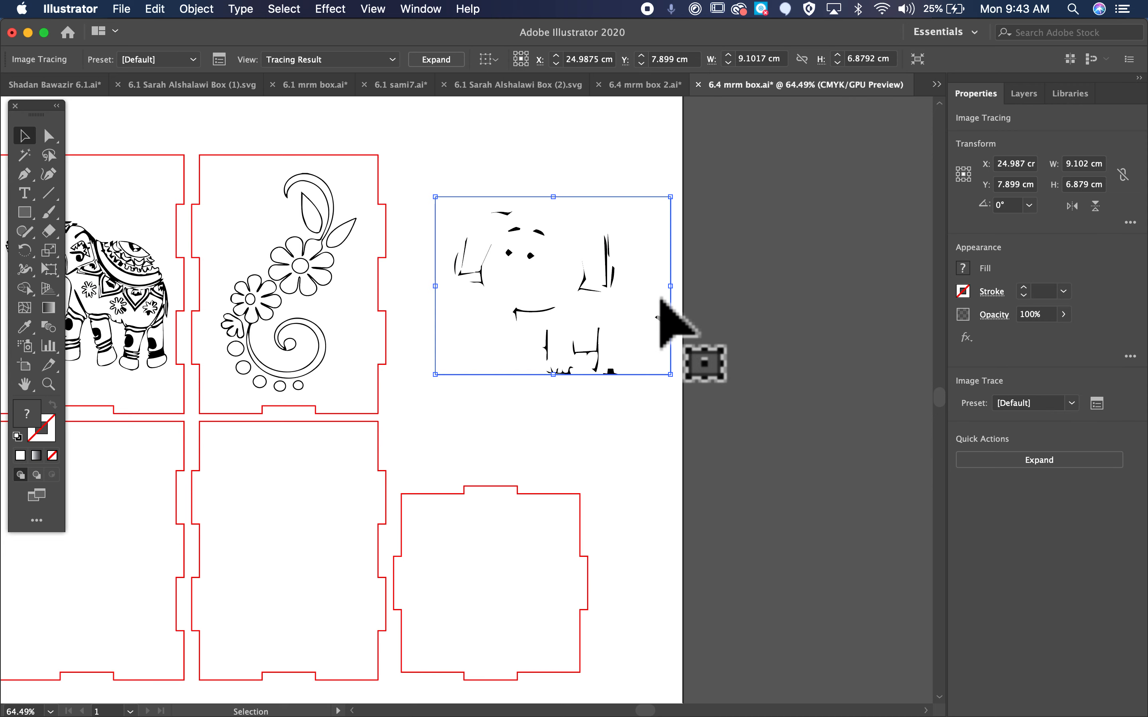
{"action": "key", "text": "super+z"}
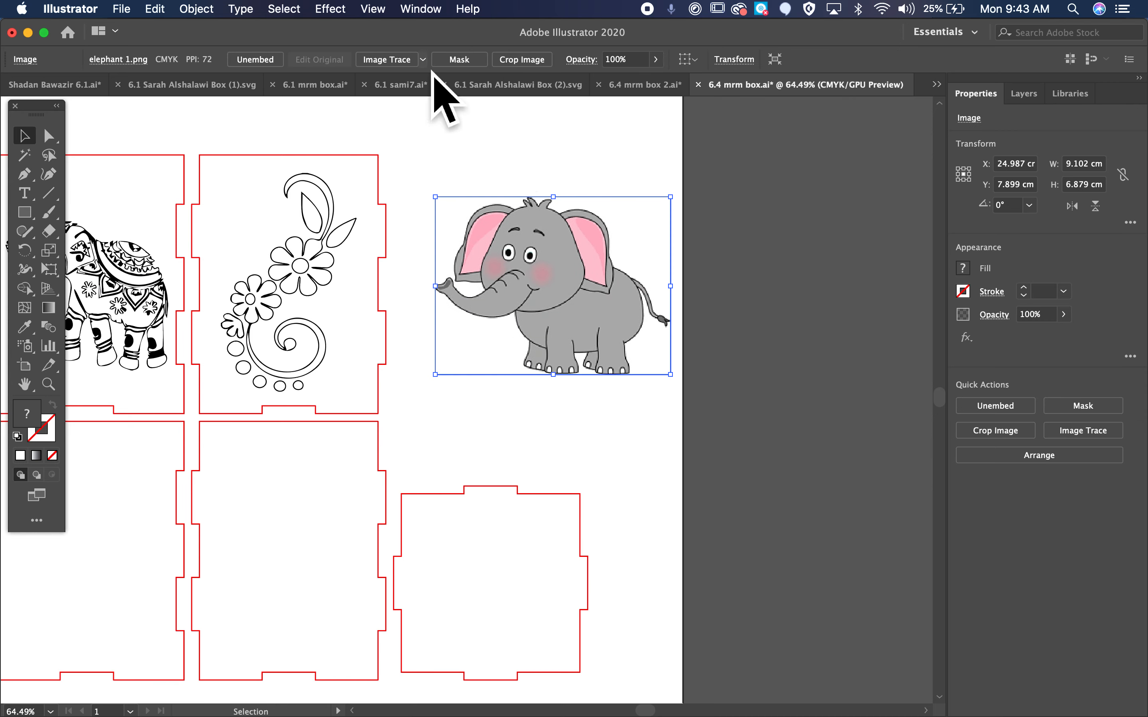
{"action": "left_click", "coordinate": [422, 59]}
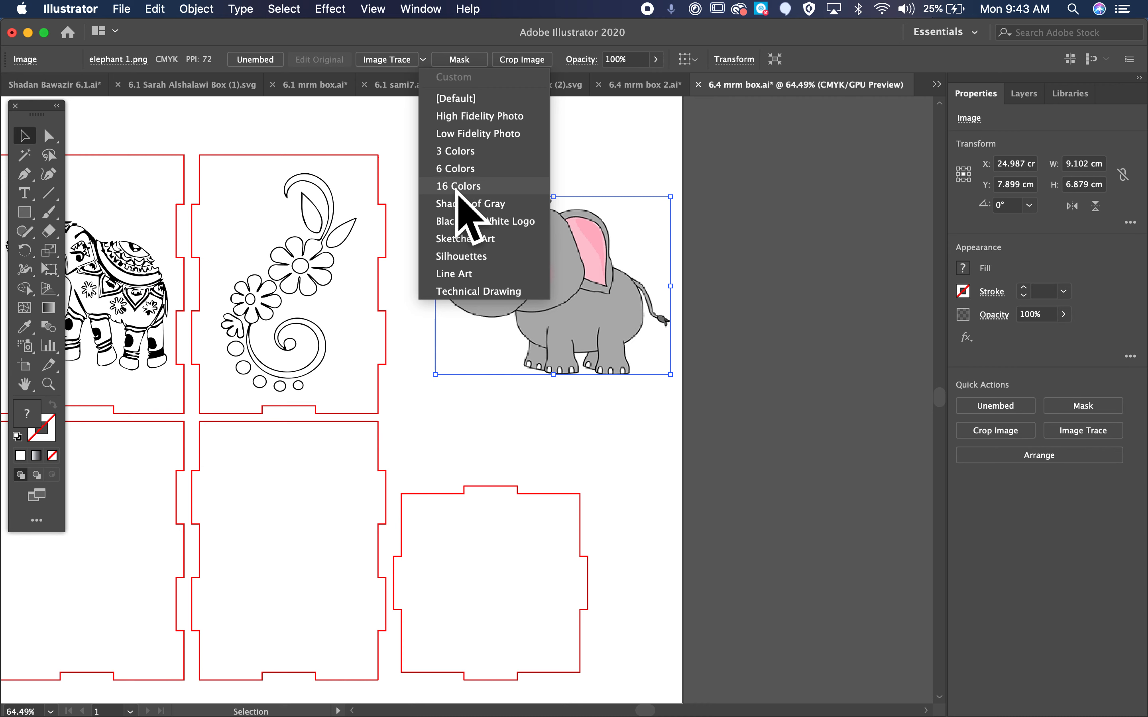
{"action": "left_click", "coordinate": [484, 192]}
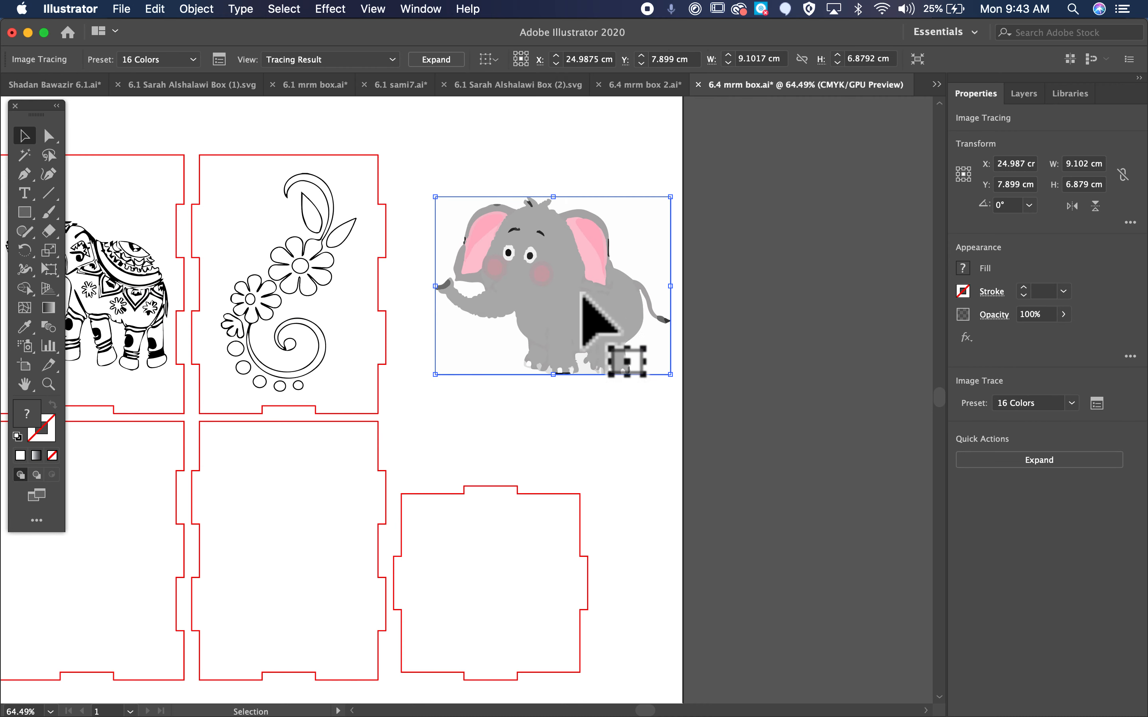
{"action": "left_click", "coordinate": [454, 62]}
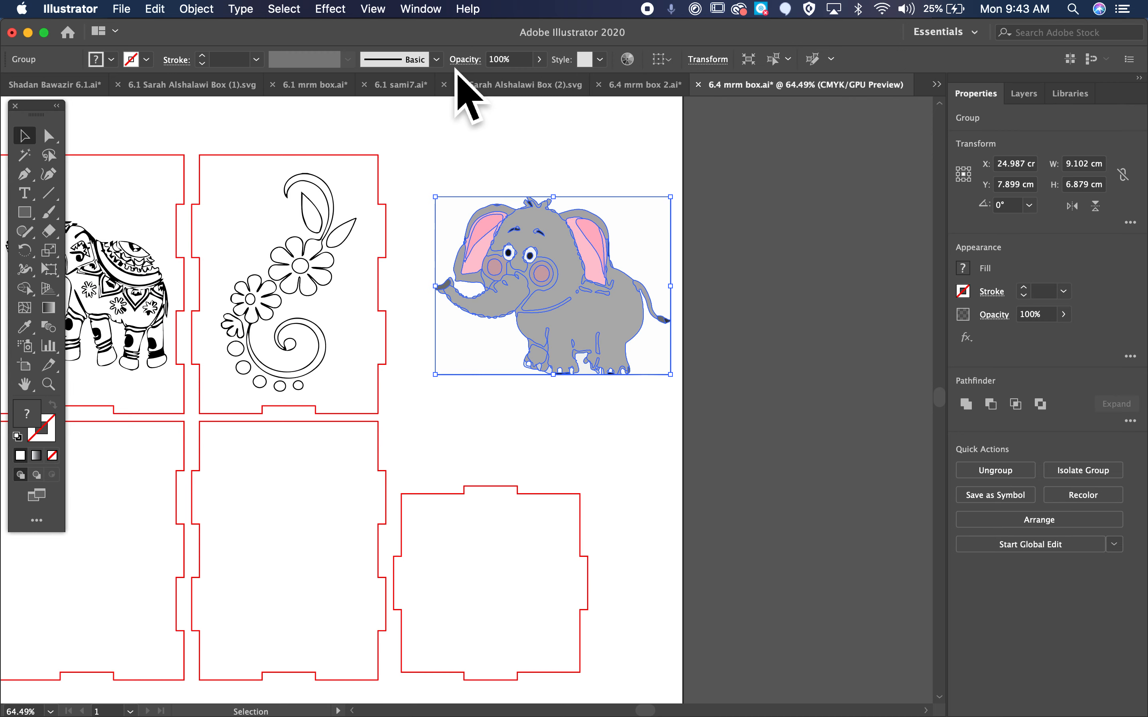
{"action": "left_click", "coordinate": [536, 156]}
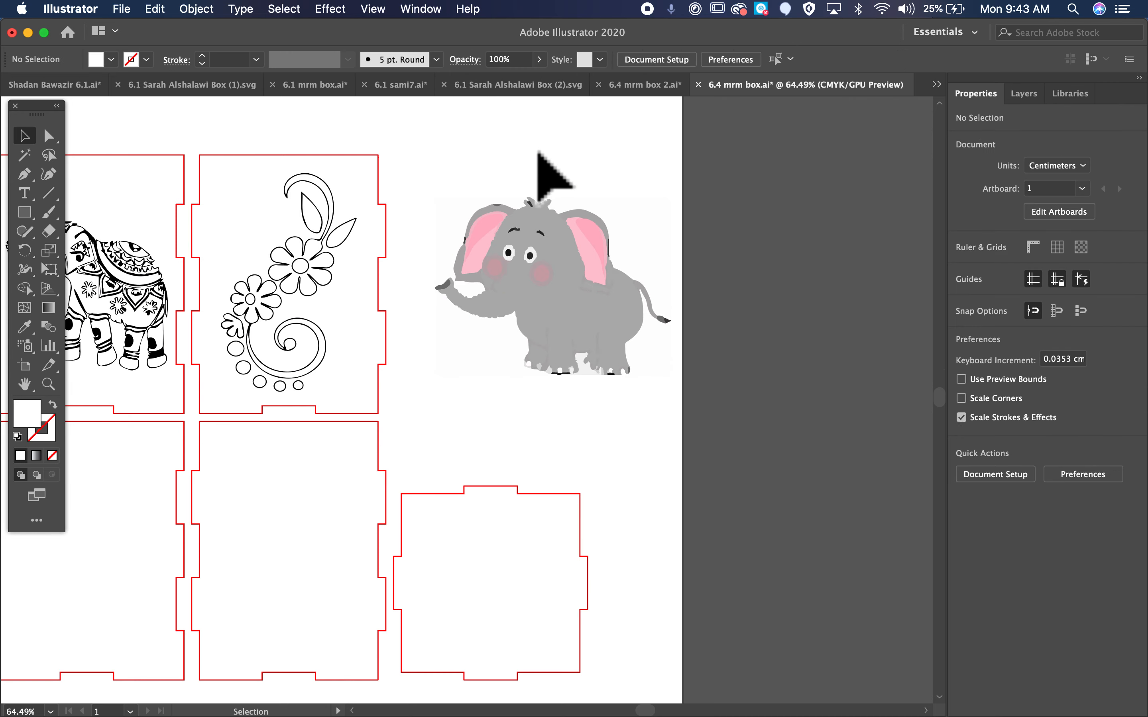
Inspect the expanded cartoon elephant up close and set the fill of the whole group to None
{"action": "left_click", "coordinate": [567, 287]}
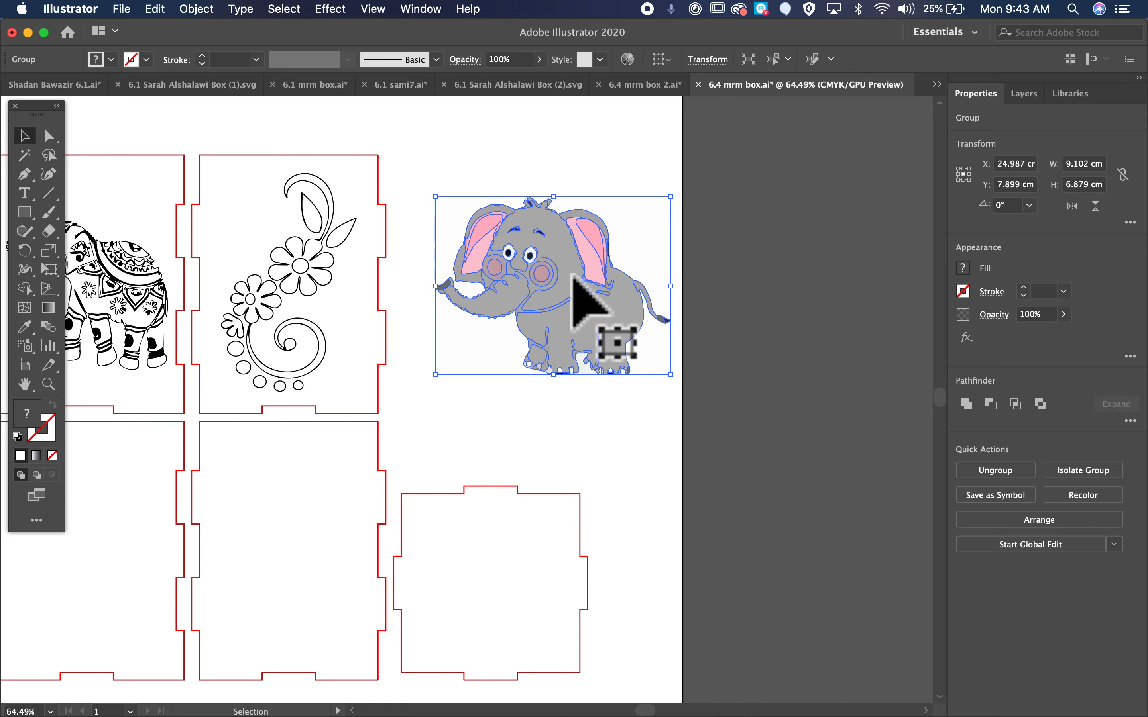
{"action": "scroll", "coordinate": [571, 278], "scroll_direction": "up", "scroll_amount": 10}
{"action": "scroll", "coordinate": [491, 313], "scroll_direction": "down", "scroll_amount": 5}
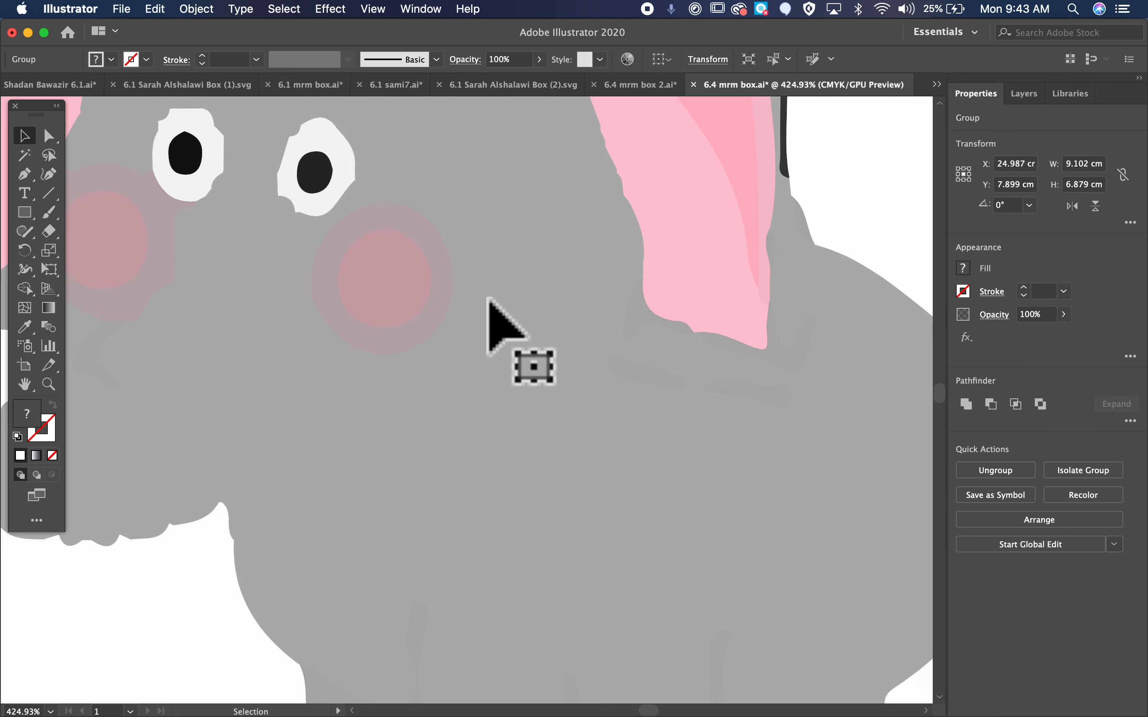
{"action": "scroll", "coordinate": [287, 435], "scroll_direction": "down", "scroll_amount": 2}
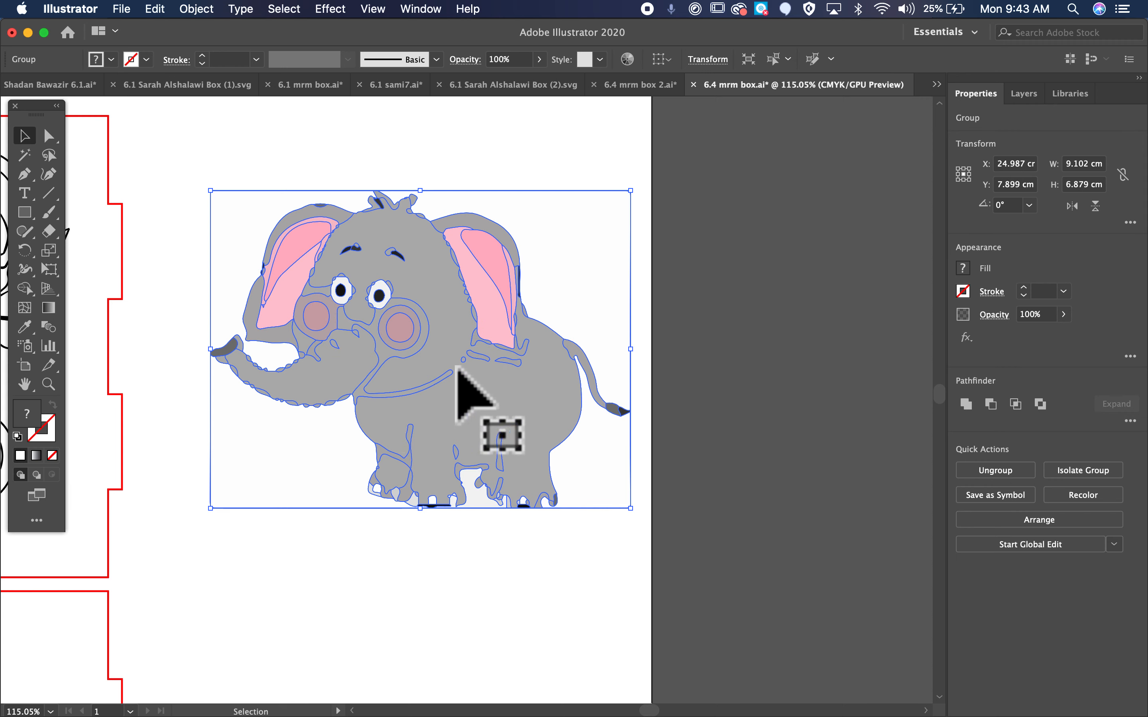
{"action": "left_click", "coordinate": [277, 536]}
{"action": "left_click", "coordinate": [435, 379]}
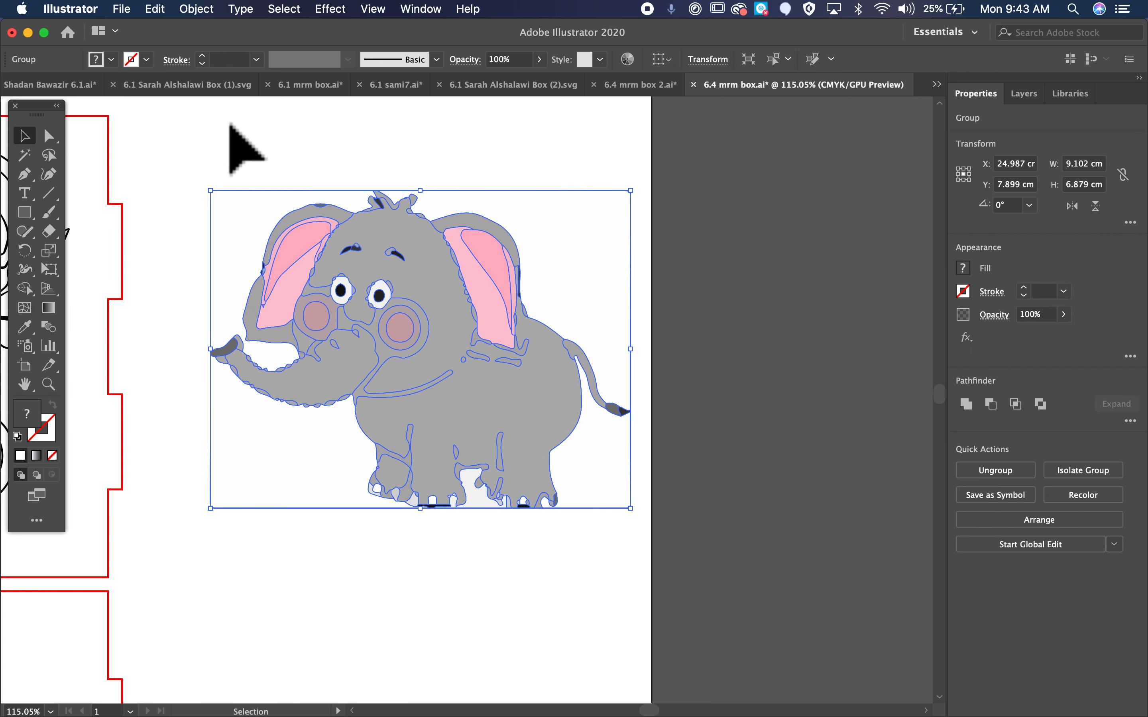
{"action": "left_click", "coordinate": [112, 60]}
{"action": "left_click", "coordinate": [11, 87]}
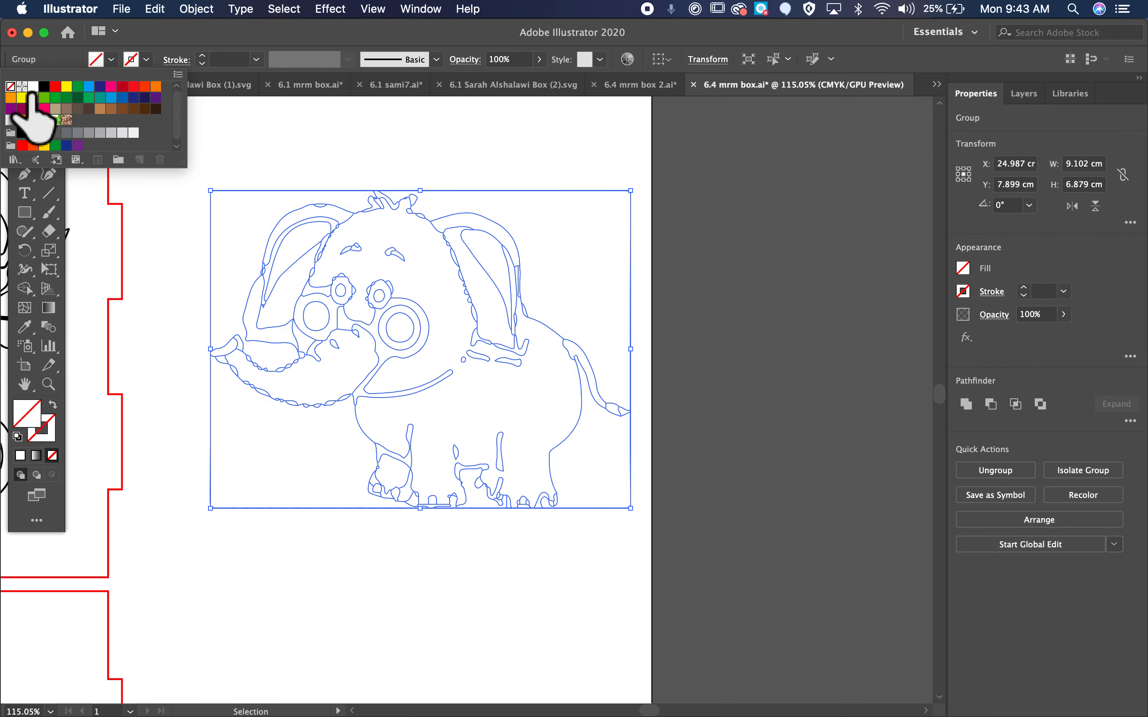
Give all outlines of the cartoon elephant a red 1 pt stroke
{"action": "left_click", "coordinate": [230, 60]}
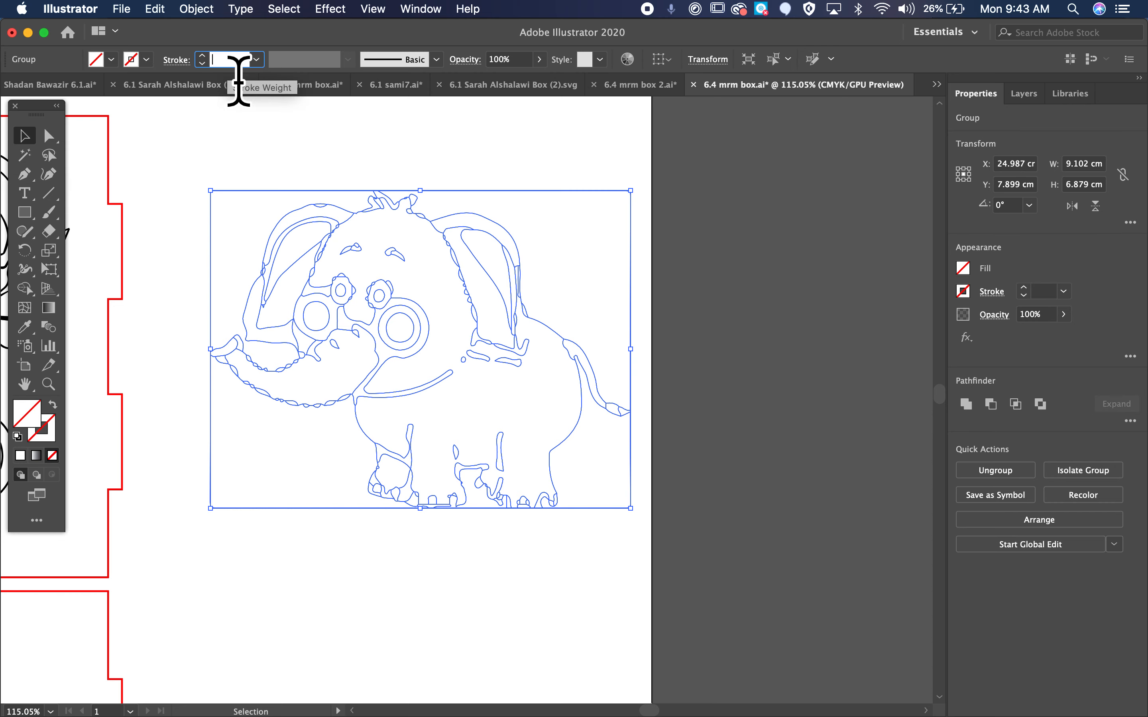
{"action": "type", "text": "1"}
{"action": "key", "text": "Return"}
{"action": "left_click", "coordinate": [446, 588]}
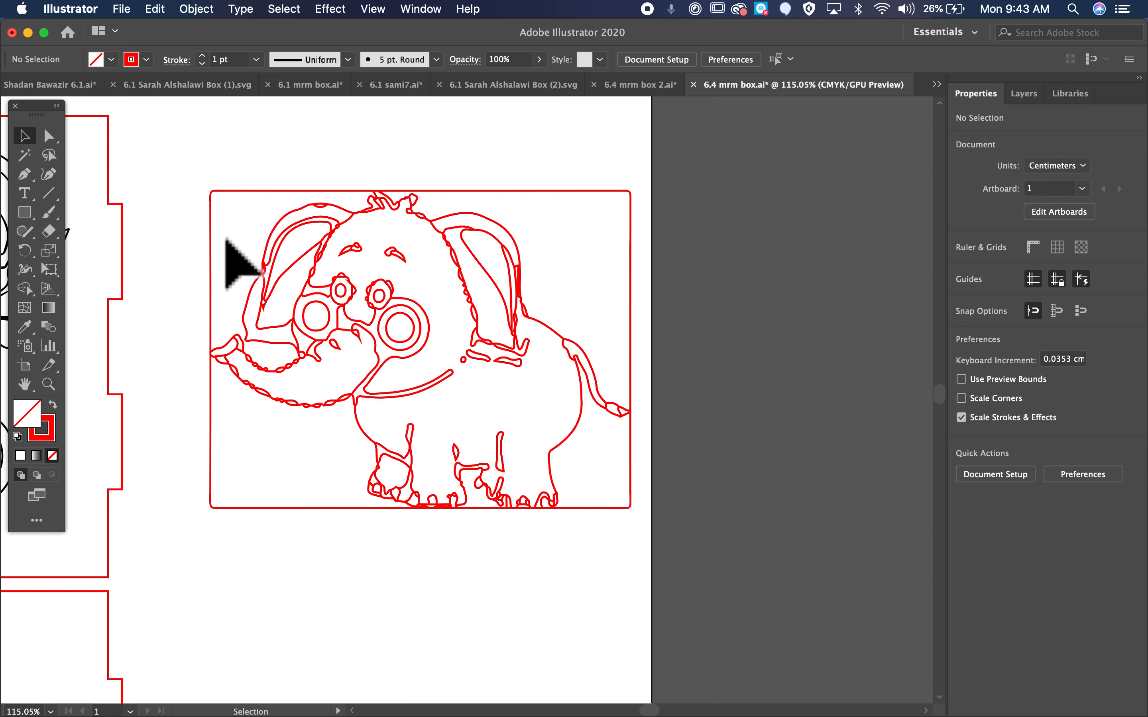
Delete the rectangular background frame around the cartoon elephant piece by piece, leaving only the elephant outlines
{"action": "left_click", "coordinate": [54, 136]}
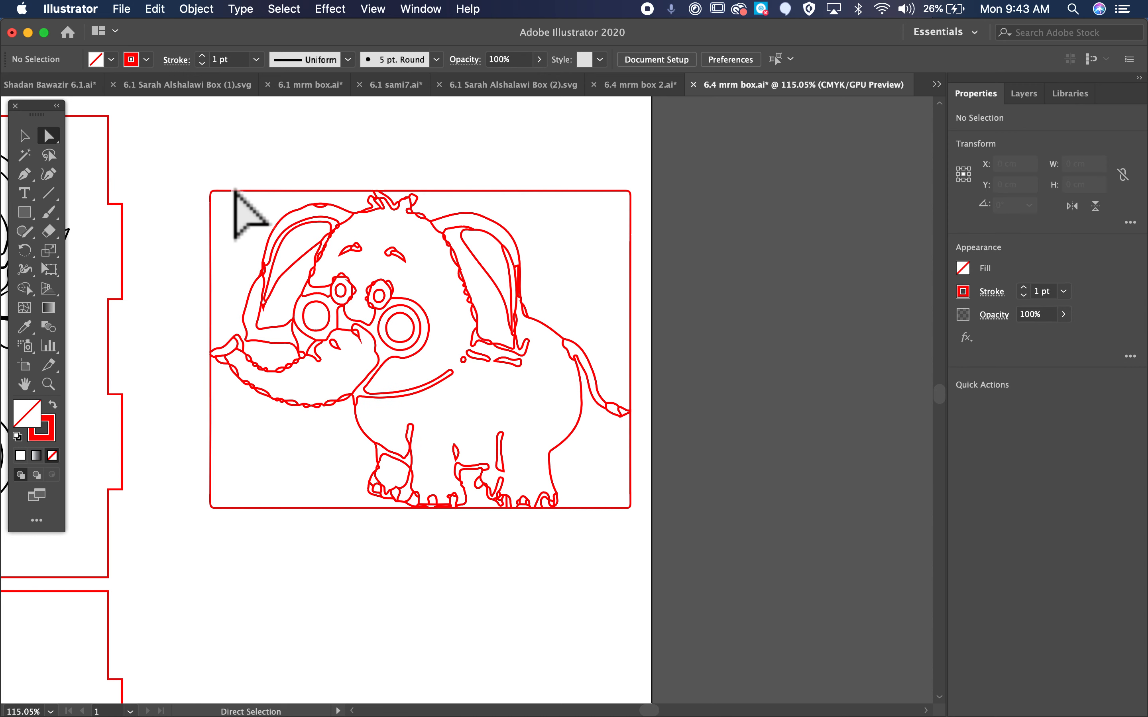
{"action": "left_click", "coordinate": [230, 202]}
{"action": "left_click", "coordinate": [505, 197]}
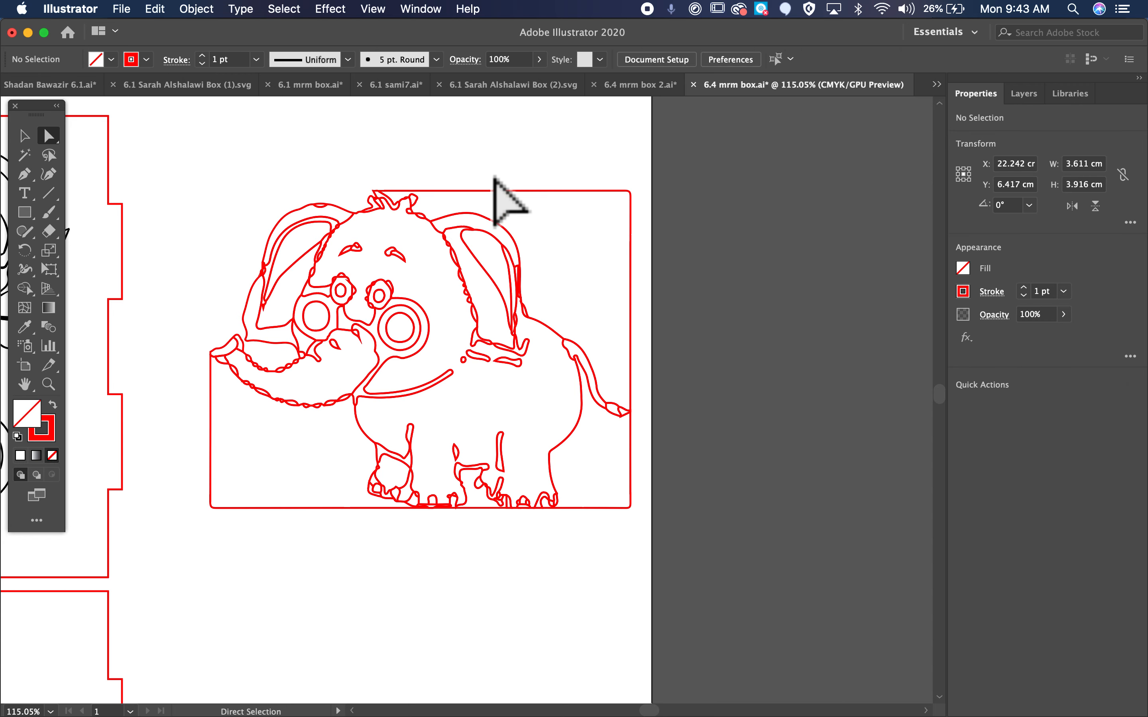
{"action": "left_click", "coordinate": [610, 511]}
{"action": "key", "text": "Delete"}
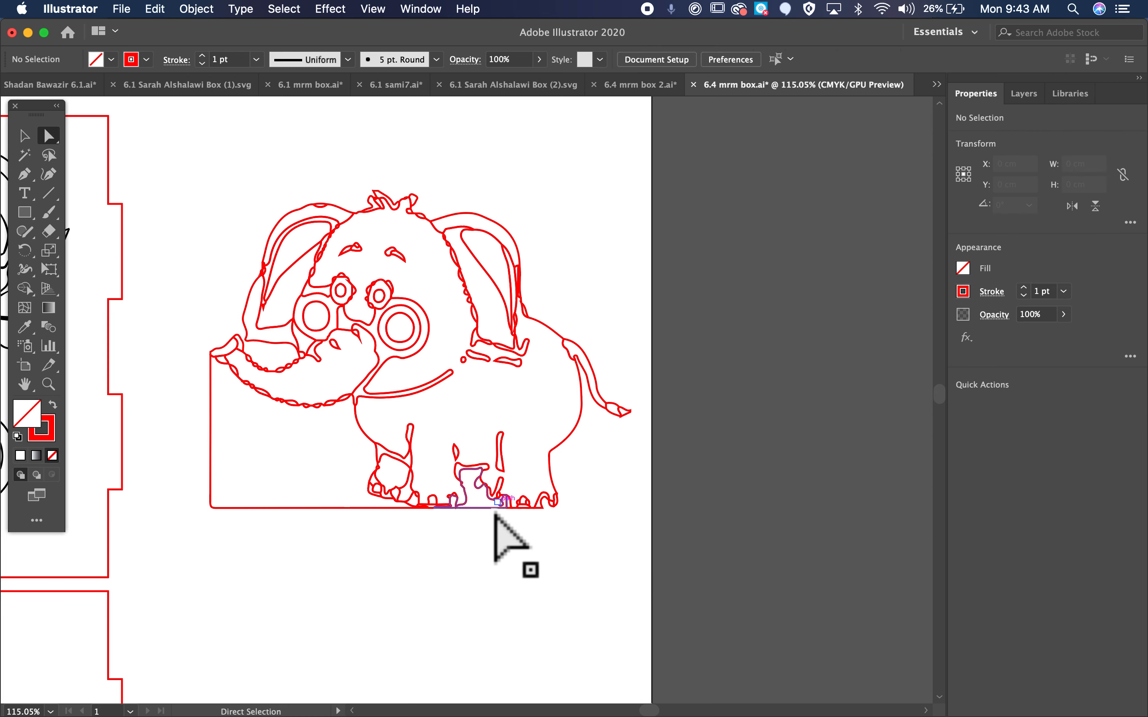
{"action": "left_click", "coordinate": [490, 511]}
{"action": "key", "text": "Delete"}
{"action": "left_click", "coordinate": [343, 508]}
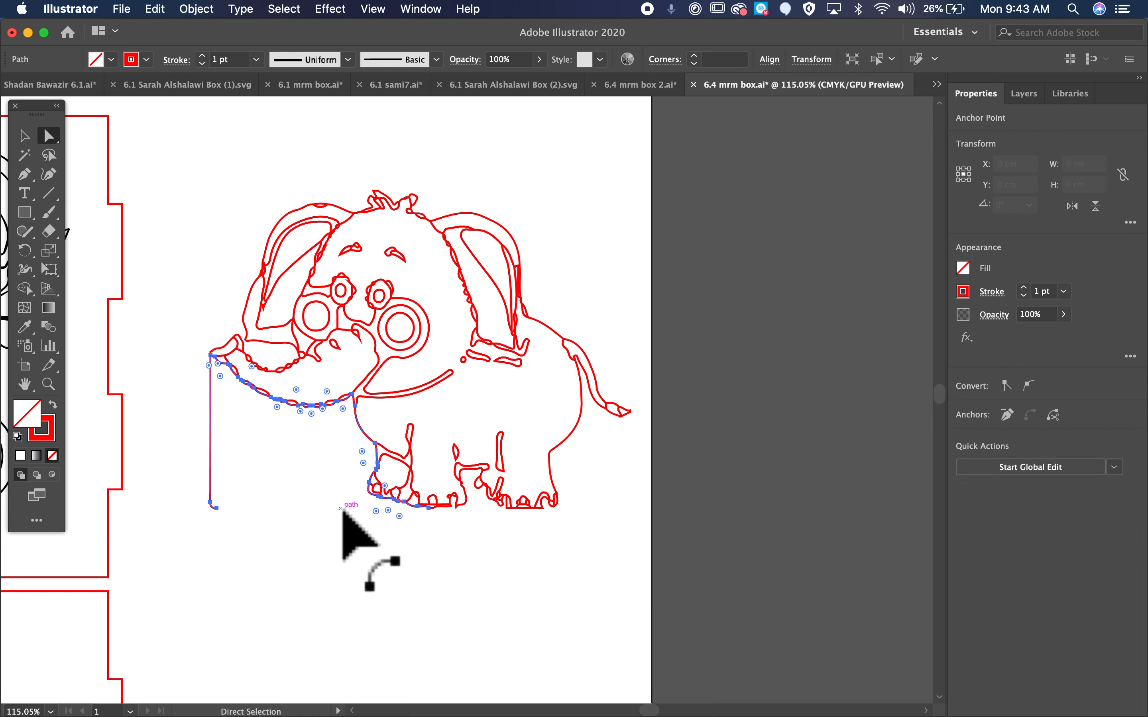
{"action": "key", "text": "Delete"}
Move the red elephant group into the second lower box panel and scale it to about 6.3 by 4.8 cm
{"action": "scroll", "coordinate": [370, 539], "scroll_direction": "down", "scroll_amount": 5}
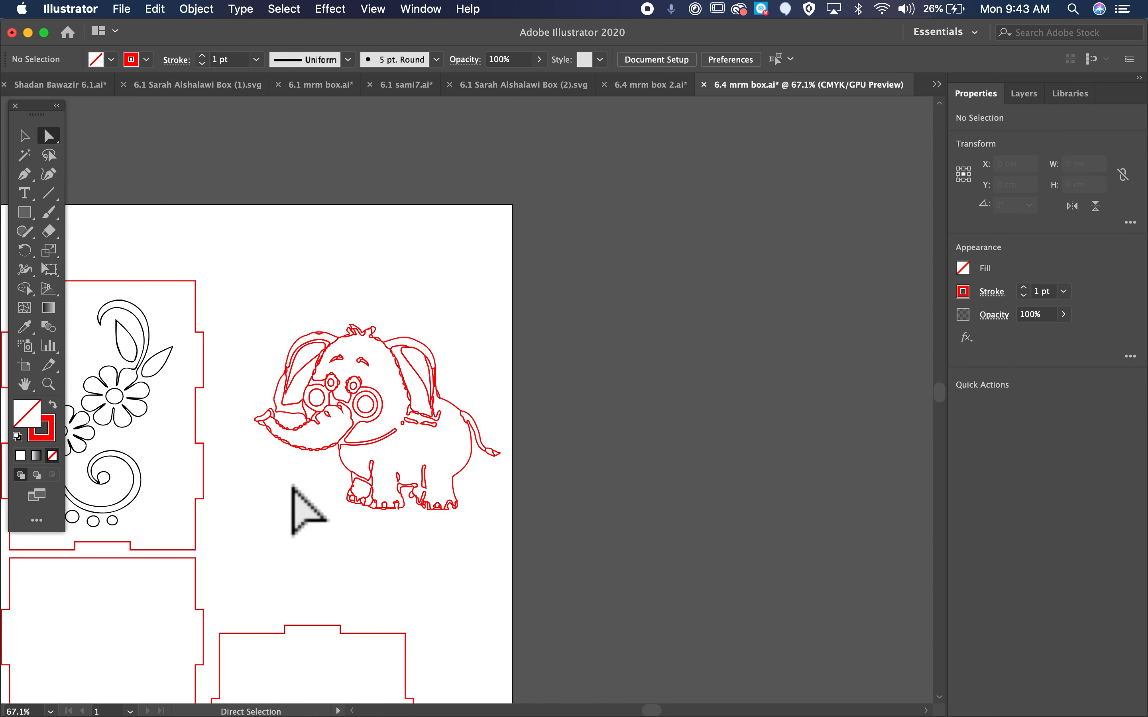
{"action": "left_click", "coordinate": [23, 136]}
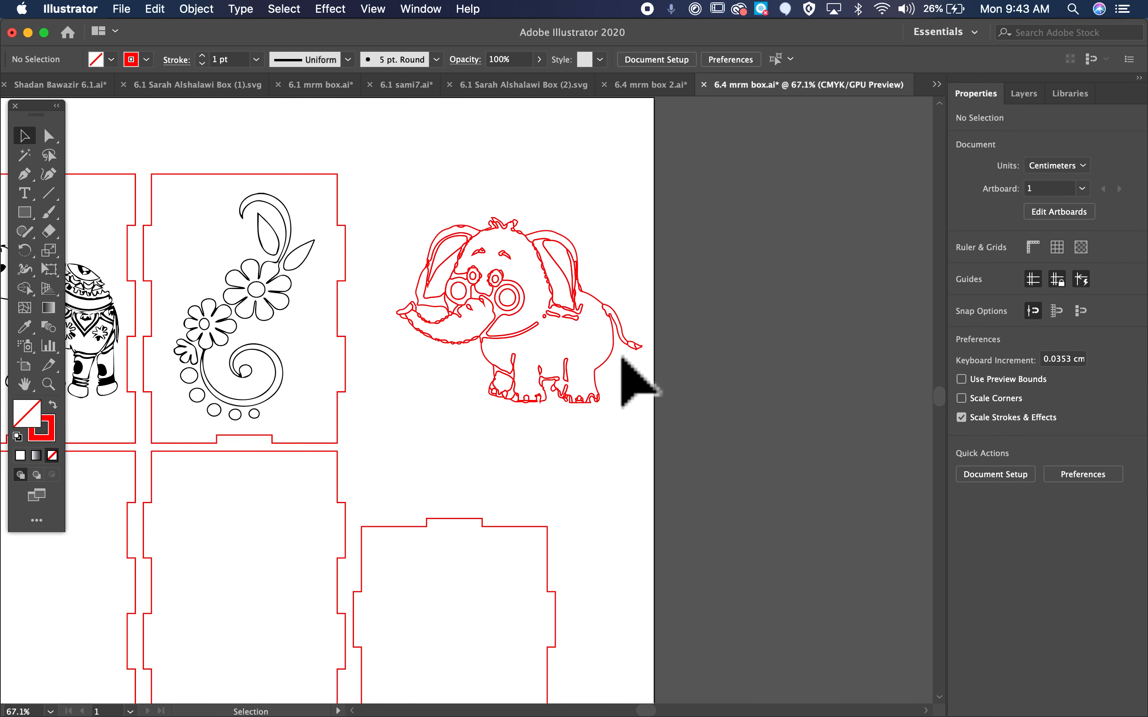
{"action": "left_click_drag", "start_coordinate": [512, 318], "coordinate": [352, 612]}
{"action": "scroll", "coordinate": [360, 630], "scroll_direction": "down", "scroll_amount": 5}
{"action": "scroll", "coordinate": [360, 631], "scroll_direction": "left", "scroll_amount": 4}
{"action": "mouse_move", "coordinate": [482, 573]}
{"action": "left_mouse_down"}
{"action": "mouse_move", "coordinate": [474, 493]}
{"action": "mouse_move", "coordinate": [408, 518]}
{"action": "left_mouse_up"}
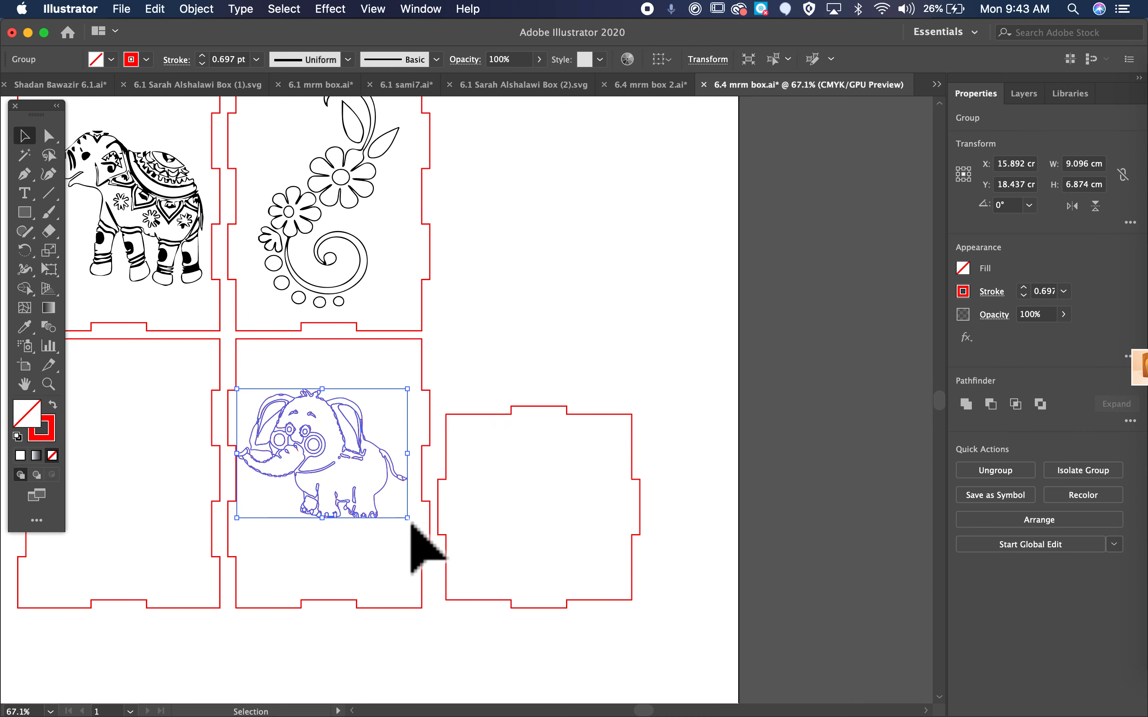
{"action": "left_click", "coordinate": [509, 243]}
{"action": "scroll", "coordinate": [493, 271], "scroll_direction": "left", "scroll_amount": 5}
{"action": "left_click_drag", "start_coordinate": [404, 451], "coordinate": [411, 464]}
Switch to the browser, look through the Google Images results for elephant clipart and return to Illustrator
{"action": "key", "text": "ctrl+Right"}
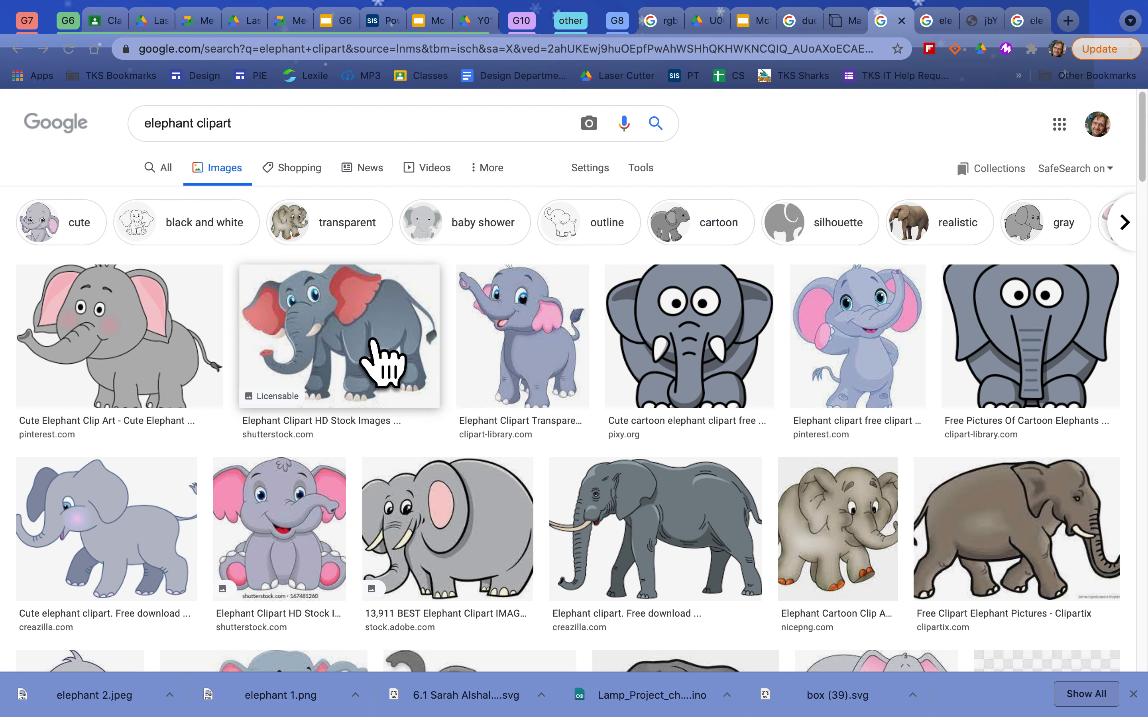
{"action": "scroll", "coordinate": [377, 360], "scroll_direction": "down", "scroll_amount": 5}
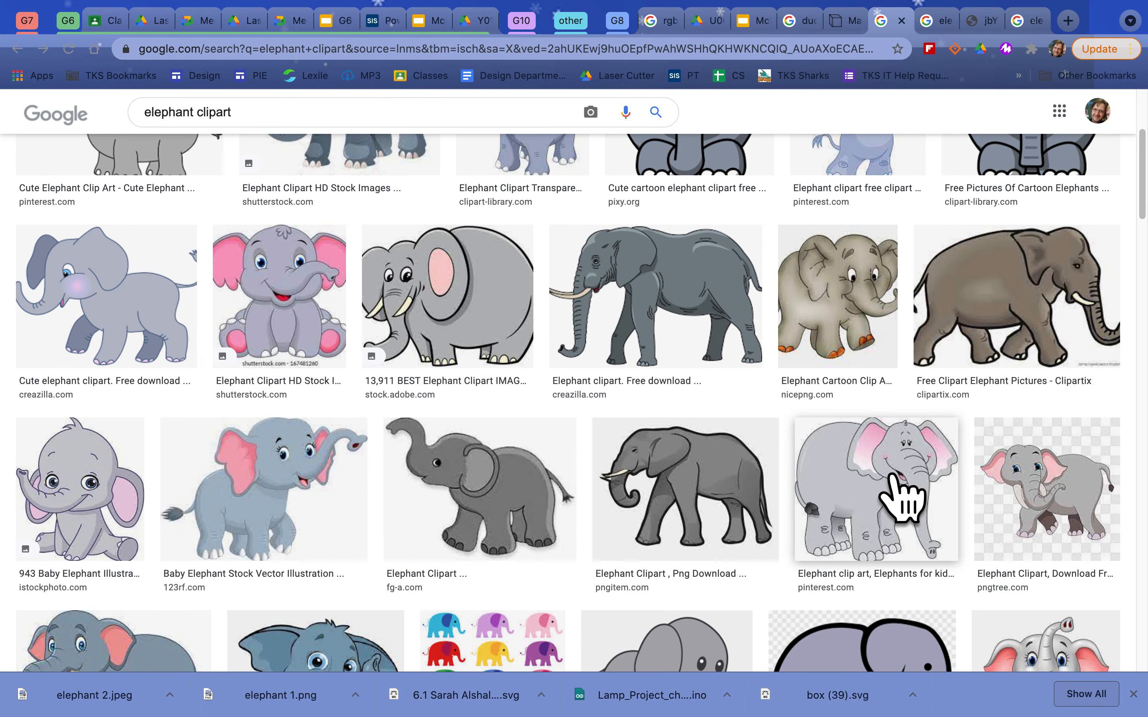
{"action": "key", "text": "ctrl+Left"}
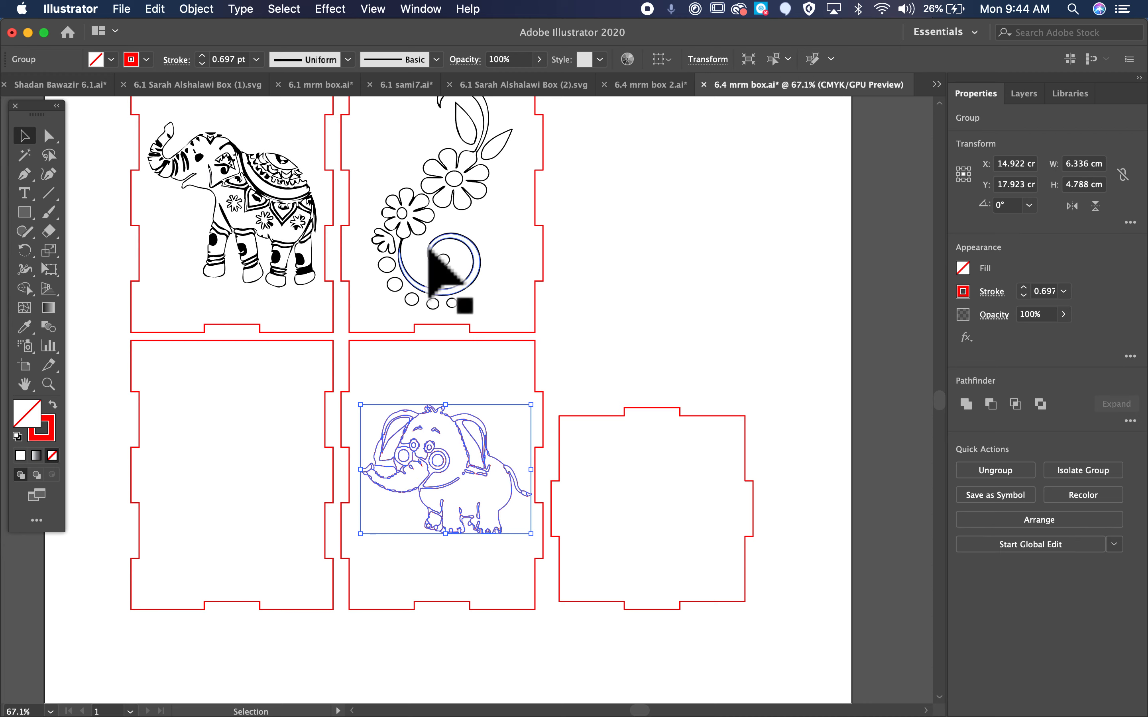
Preview elephant 2.jpeg in Downloads and place it in the box document
{"action": "left_click", "coordinate": [122, 10]}
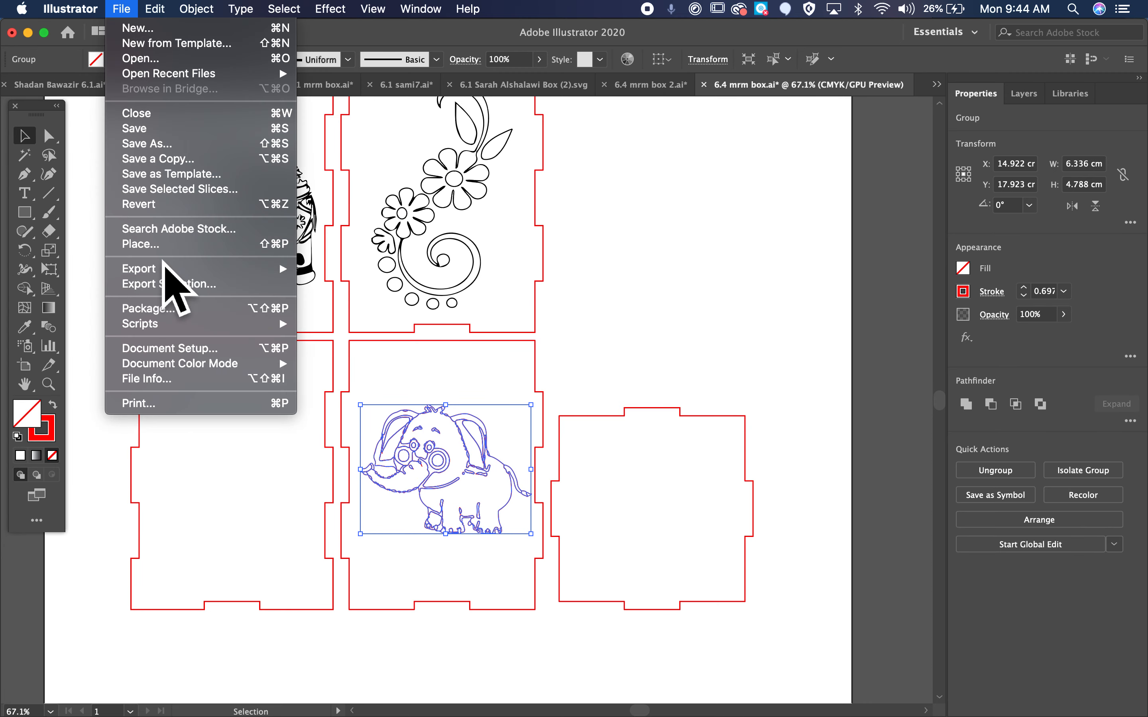
{"action": "left_click", "coordinate": [156, 243]}
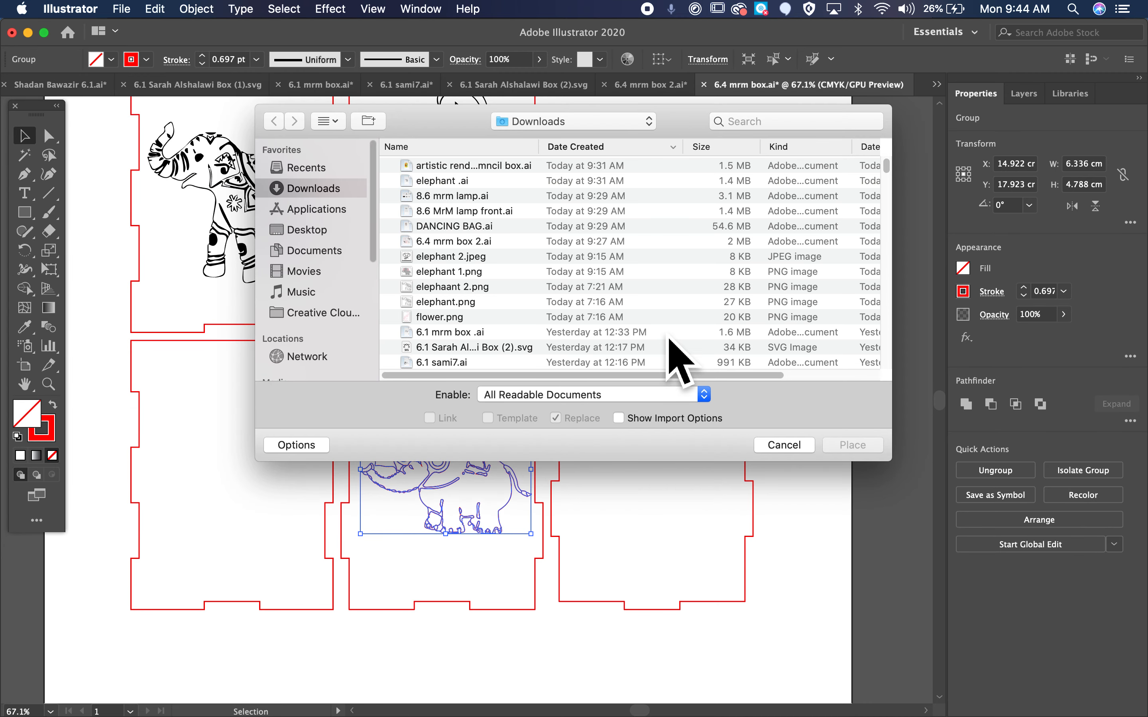
{"action": "left_click", "coordinate": [486, 275]}
{"action": "key", "text": "space"}
{"action": "key", "text": "Up"}
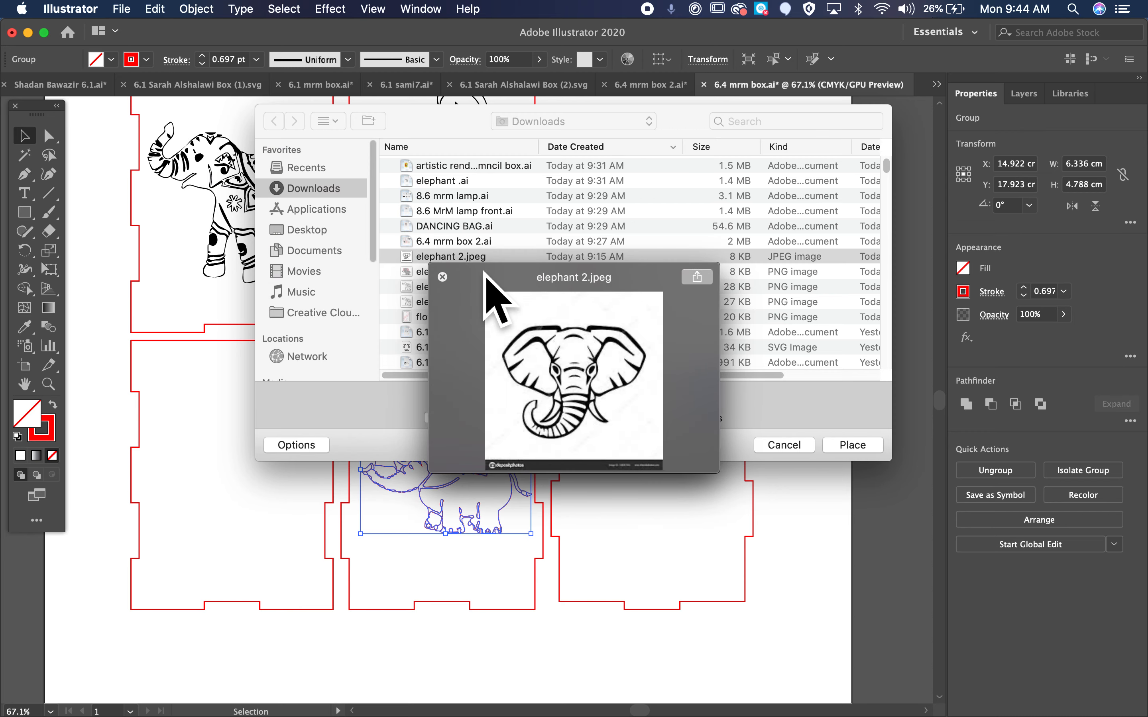
{"action": "key", "text": "space"}
{"action": "key", "text": "Return"}
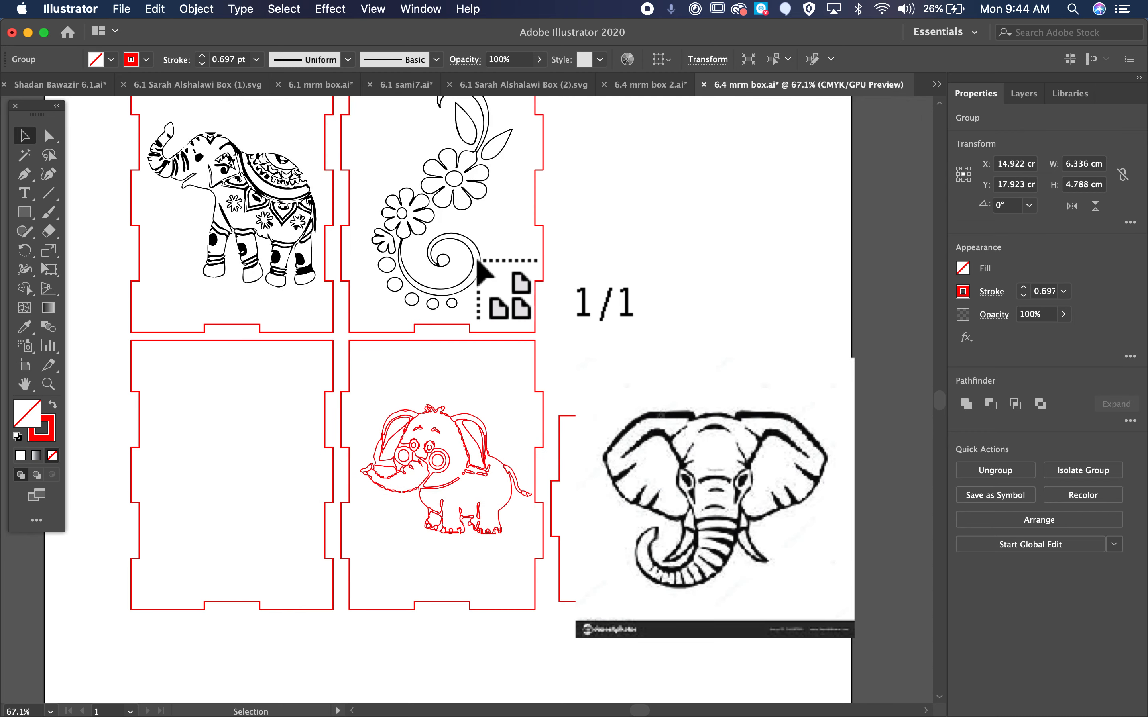
{"action": "left_click", "coordinate": [427, 178]}
Move the elephant head image to the empty area beside the flower panel, at about X 26.3 cm, Y 10.5 cm
{"action": "left_click_drag", "start_coordinate": [588, 320], "coordinate": [807, 305]}
{"action": "scroll", "coordinate": [807, 305], "scroll_direction": "right", "scroll_amount": 2}
{"action": "scroll", "coordinate": [806, 305], "scroll_direction": "right", "scroll_amount": 2}
Check the elephant head's line detail and Image Trace it with the Default preset
{"action": "scroll", "coordinate": [697, 313], "scroll_direction": "up", "scroll_amount": 6}
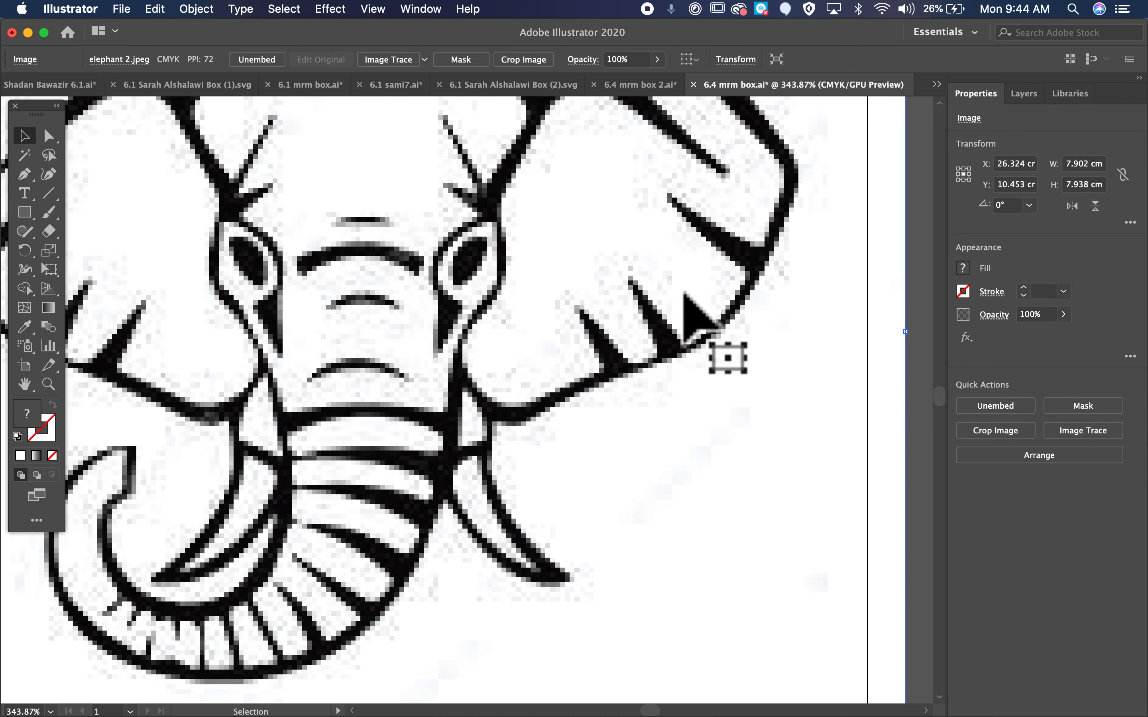
{"action": "scroll", "coordinate": [681, 306], "scroll_direction": "down", "scroll_amount": 3}
{"action": "left_click", "coordinate": [397, 60]}
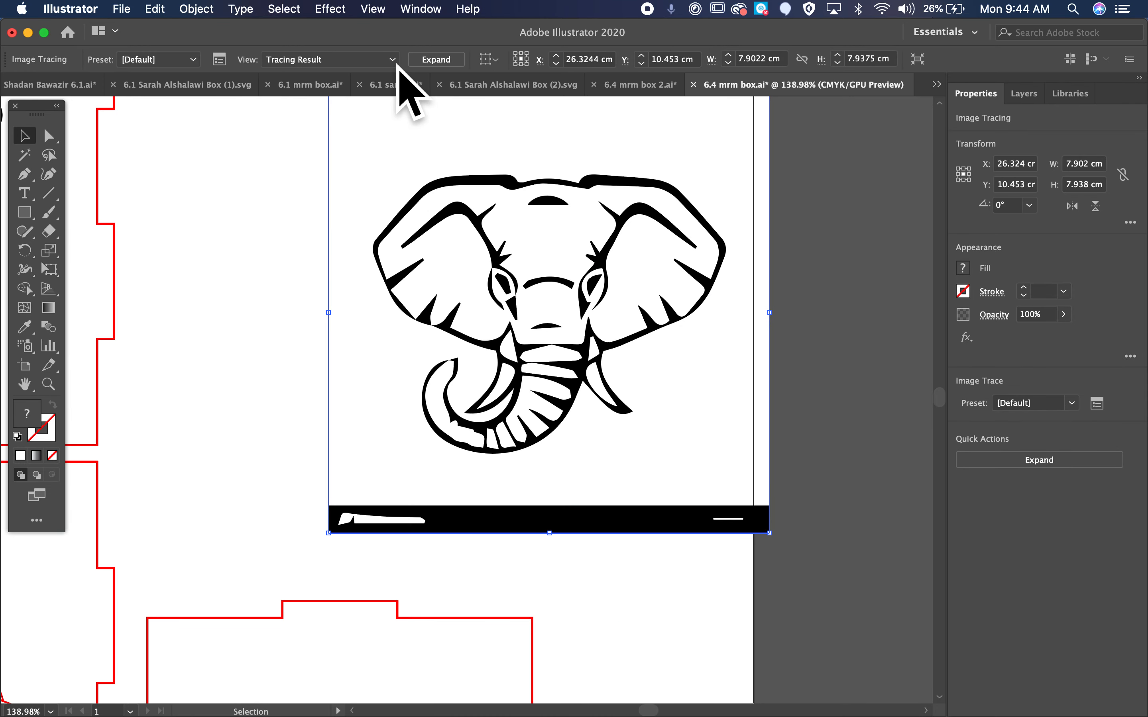
Expand the traced elephant head and move it sideways so its background extends beyond the artboard's edge
{"action": "left_click", "coordinate": [455, 60]}
{"action": "left_click_drag", "start_coordinate": [631, 204], "coordinate": [897, 203]}
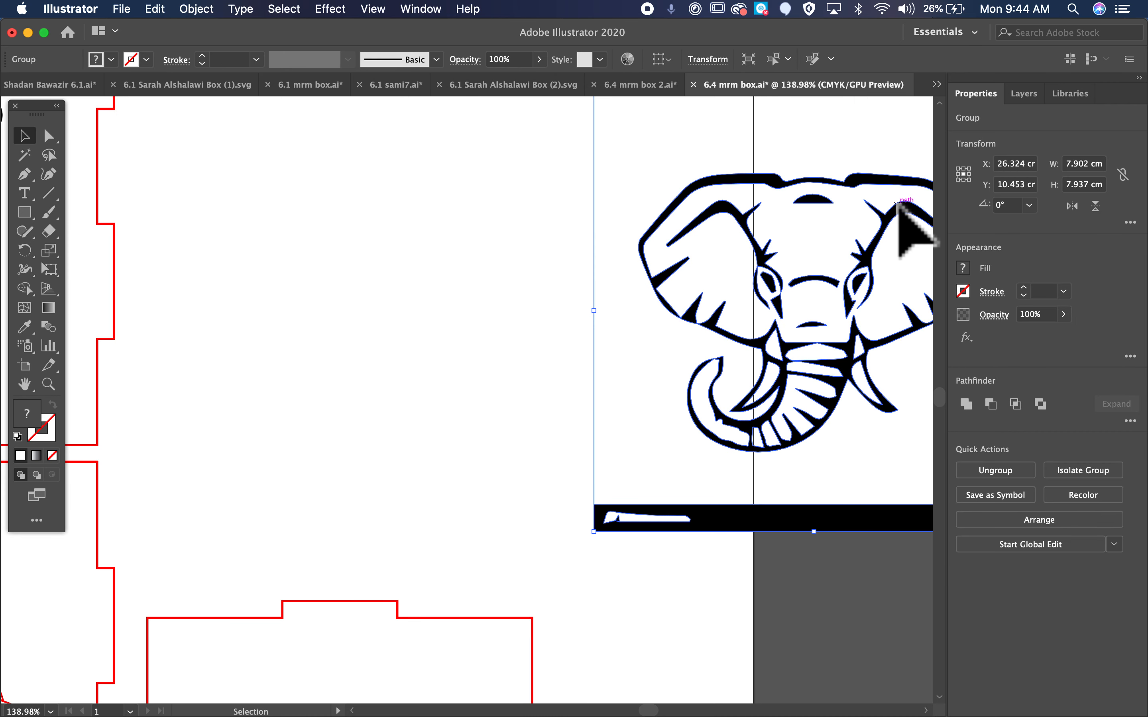
{"action": "scroll", "coordinate": [896, 204], "scroll_direction": "right", "scroll_amount": 5}
{"action": "scroll", "coordinate": [896, 204], "scroll_direction": "up", "scroll_amount": 2}
{"action": "left_click", "coordinate": [125, 155]}
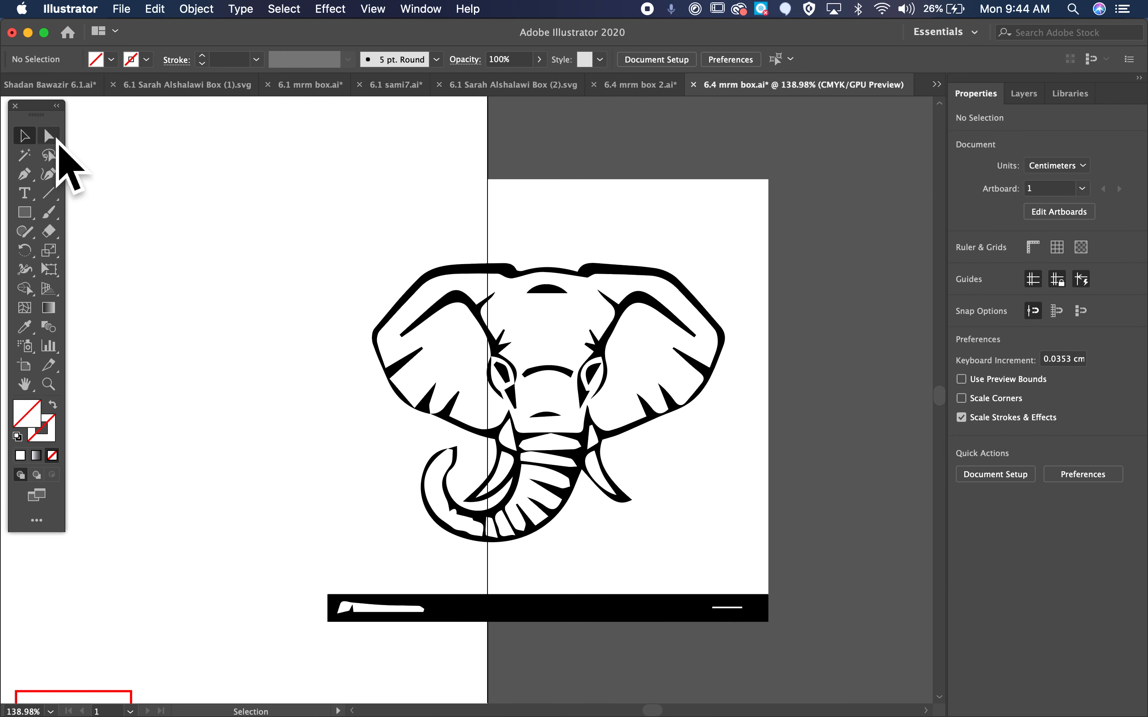
Delete the white background shape and the black watermark bar with its white marks from the elephant head group using Direct Selection
{"action": "left_click", "coordinate": [55, 138]}
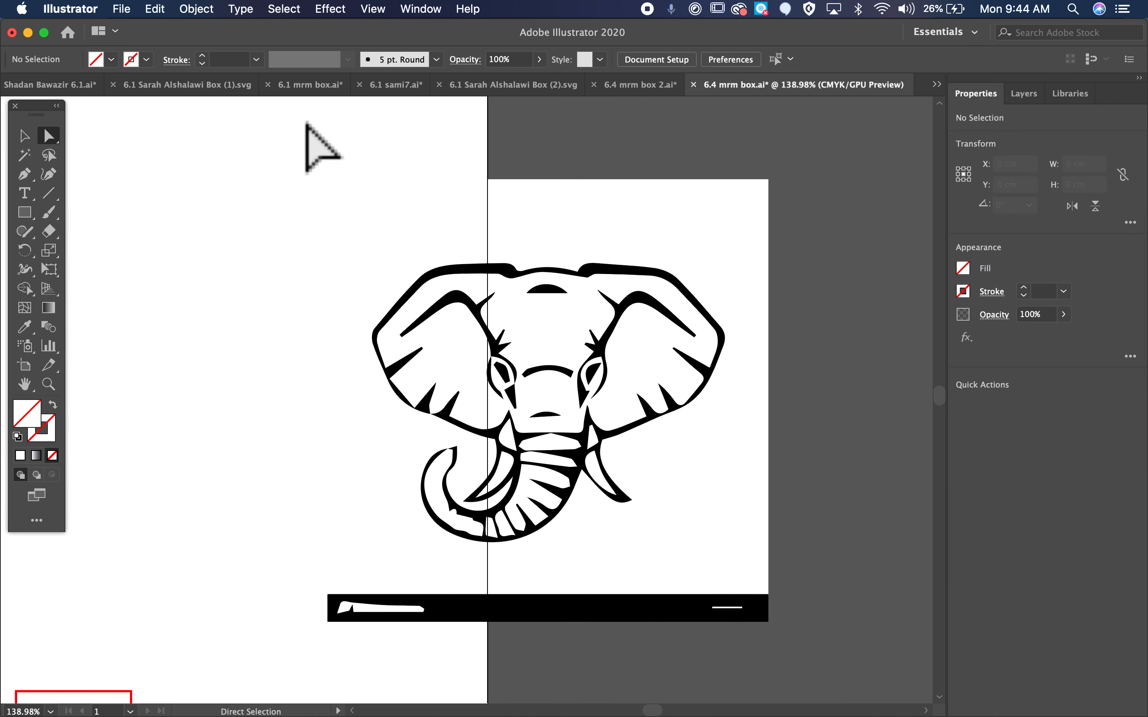
{"action": "left_click", "coordinate": [658, 180]}
{"action": "left_click", "coordinate": [766, 179]}
{"action": "key", "text": "Delete"}
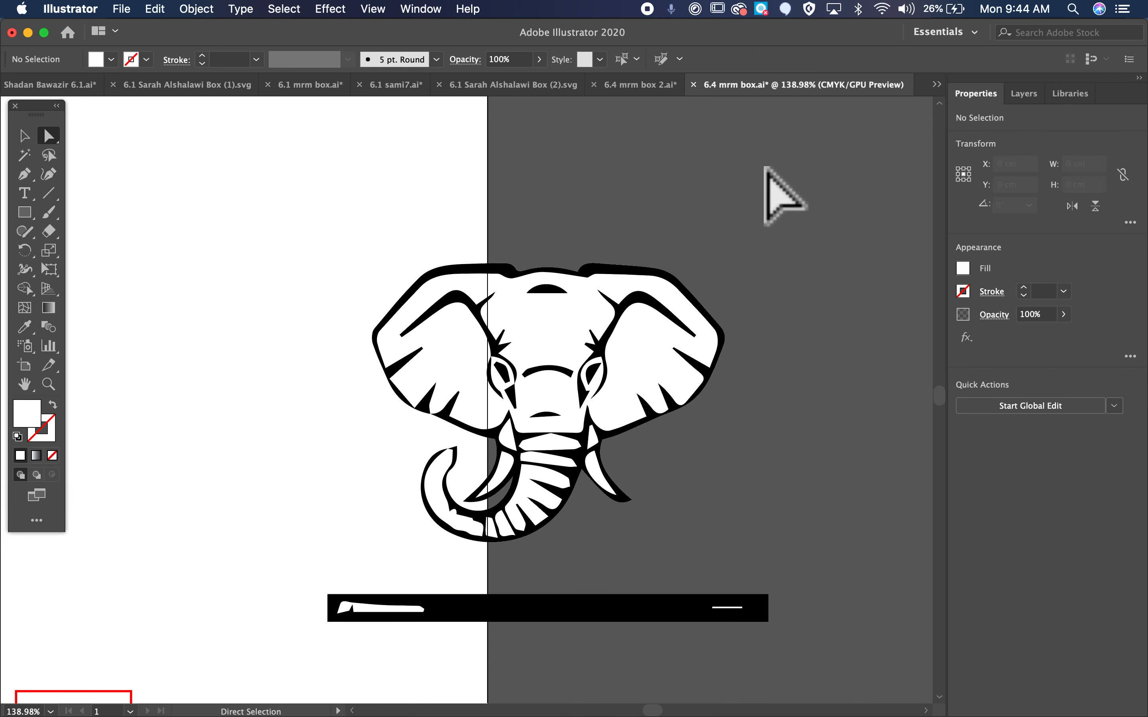
{"action": "scroll", "coordinate": [802, 427], "scroll_direction": "down", "scroll_amount": 3}
{"action": "scroll", "coordinate": [802, 427], "scroll_direction": "left", "scroll_amount": 1}
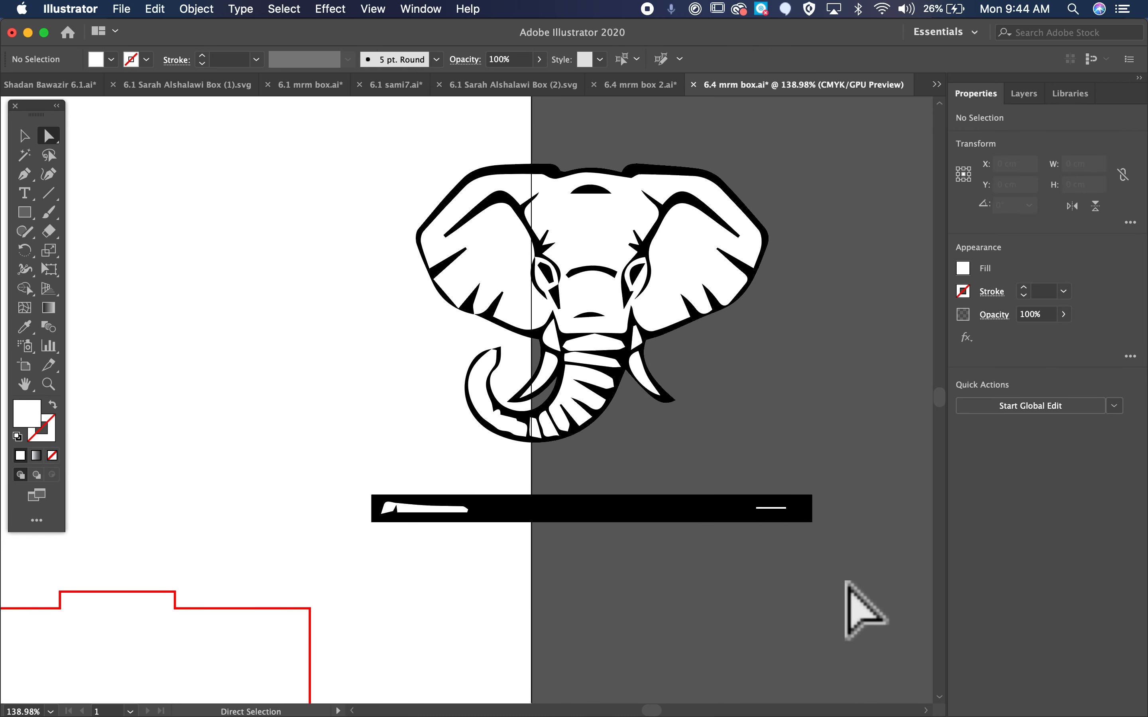
{"action": "left_click", "coordinate": [334, 483]}
{"action": "key", "text": "Delete"}
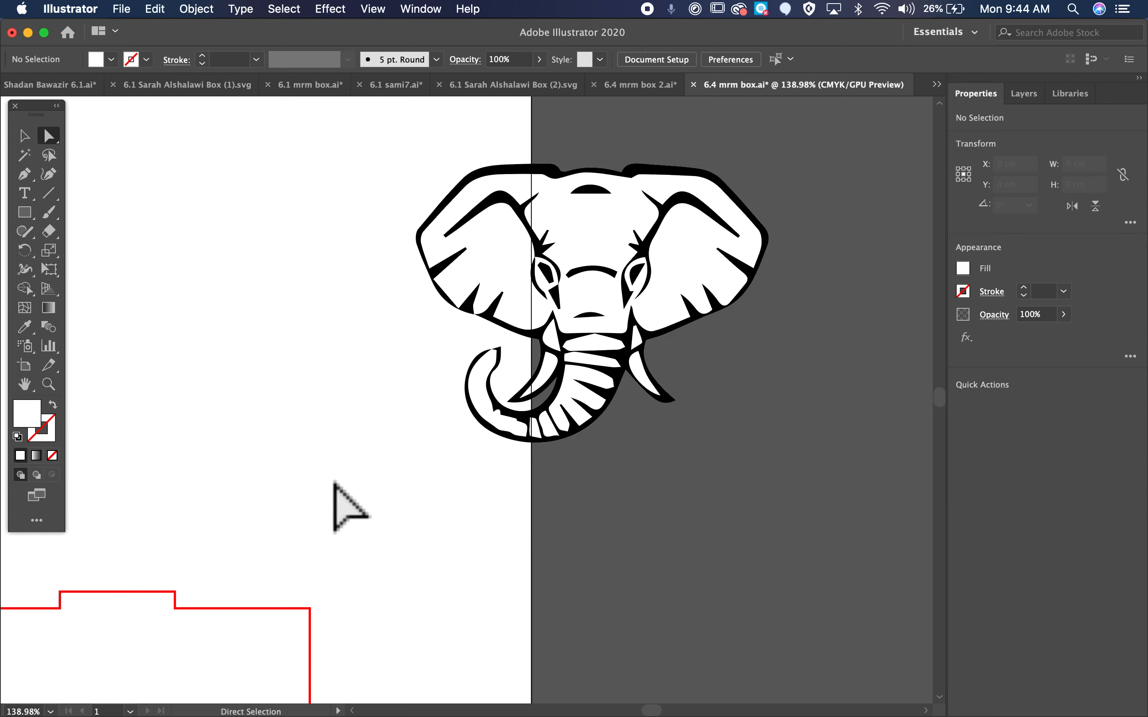
Move the elephant head onto the empty panel beside the red baby elephant, at about X 7.0 cm, Y 18.3 cm
{"action": "left_click", "coordinate": [33, 141]}
{"action": "left_click_drag", "start_coordinate": [647, 237], "coordinate": [349, 423]}
{"action": "scroll", "coordinate": [350, 423], "scroll_direction": "left", "scroll_amount": 5}
{"action": "scroll", "coordinate": [349, 423], "scroll_direction": "down", "scroll_amount": 4}
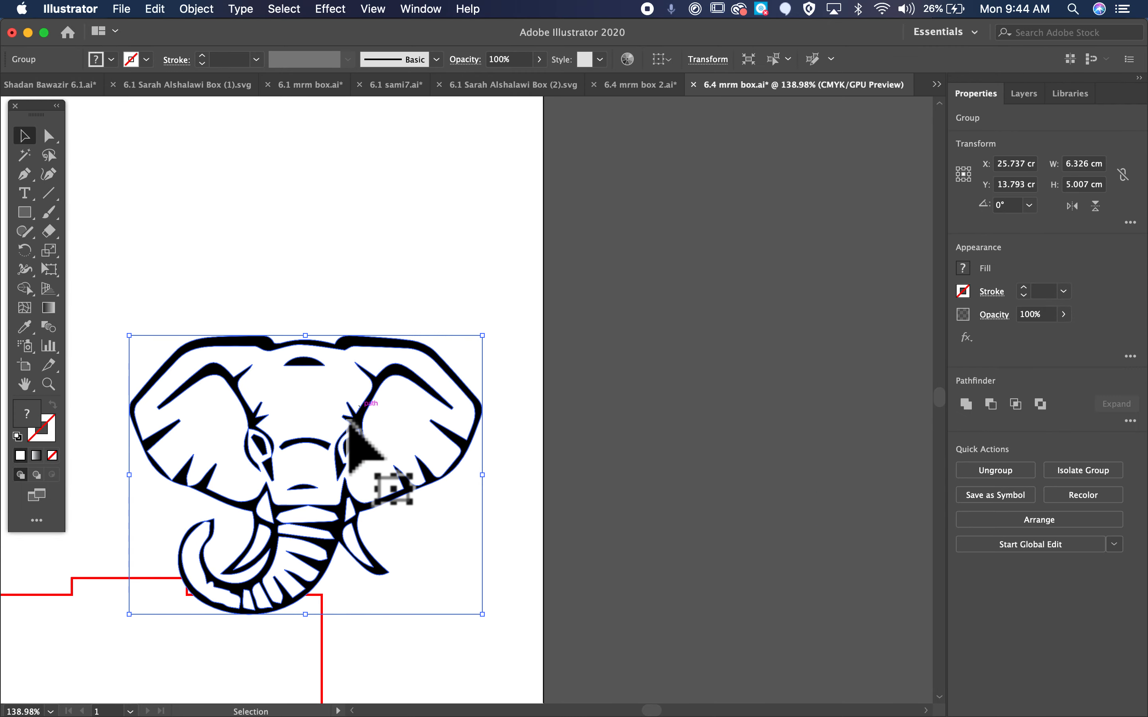
{"action": "scroll", "coordinate": [615, 231], "scroll_direction": "down", "scroll_amount": 2}
{"action": "scroll", "coordinate": [614, 231], "scroll_direction": "left", "scroll_amount": 7}
{"action": "left_click_drag", "start_coordinate": [743, 218], "coordinate": [199, 460]}
{"action": "scroll", "coordinate": [200, 467], "scroll_direction": "left", "scroll_amount": 7}
{"action": "scroll", "coordinate": [199, 467], "scroll_direction": "down", "scroll_amount": 1}
{"action": "left_click_drag", "start_coordinate": [612, 399], "coordinate": [115, 408]}
{"action": "scroll", "coordinate": [115, 408], "scroll_direction": "left", "scroll_amount": 8}
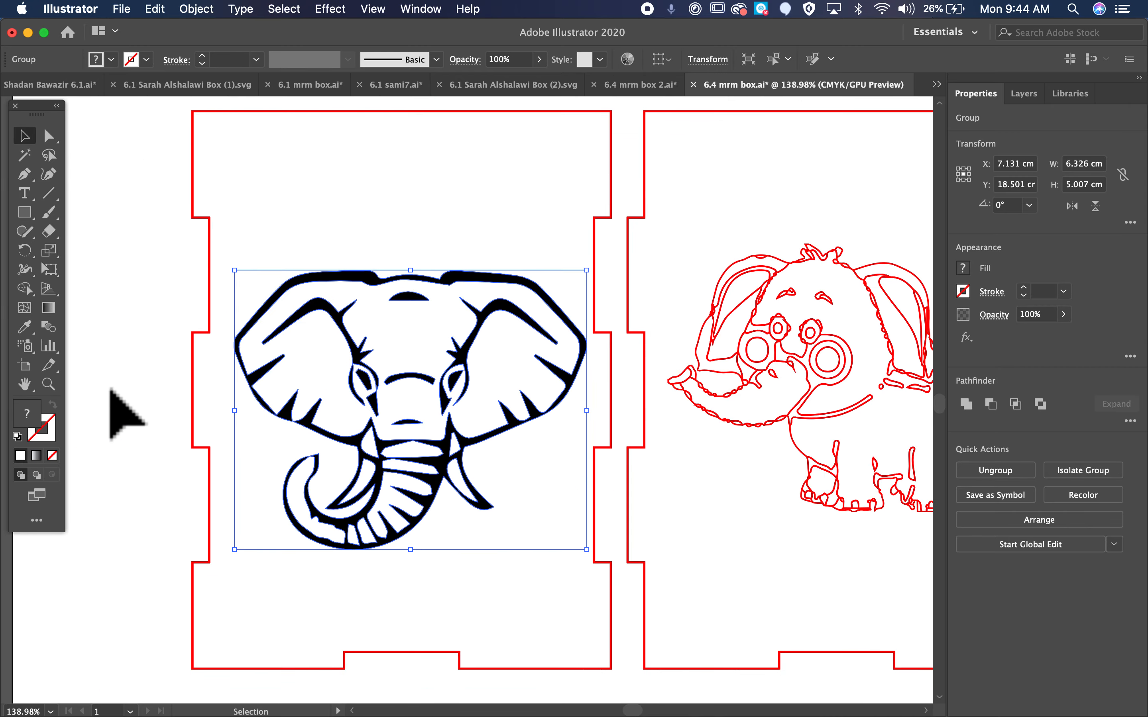
{"action": "left_click_drag", "start_coordinate": [364, 396], "coordinate": [359, 387]}
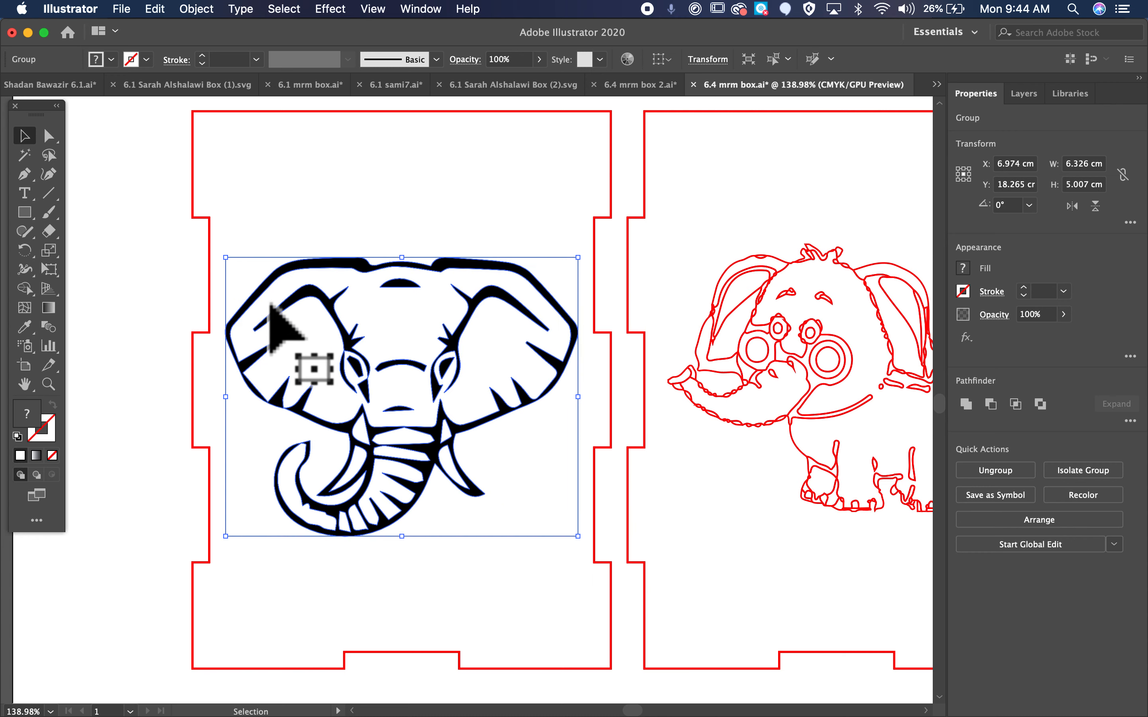
{"action": "scroll", "coordinate": [282, 328], "scroll_direction": "down", "scroll_amount": 5}
{"action": "scroll", "coordinate": [281, 328], "scroll_direction": "up", "scroll_amount": 2}
{"action": "left_click", "coordinate": [638, 221]}
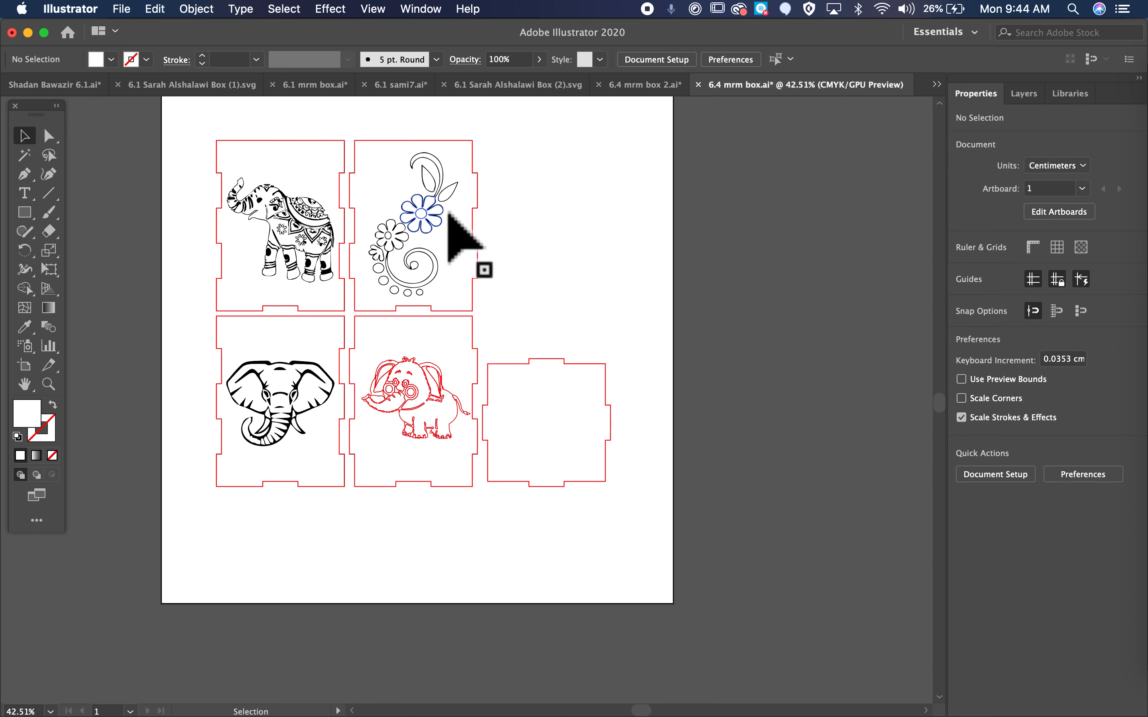
Look through 6.4 mrm box 2.ai and the DICE logo box SVG, inspecting the logo and crest paths and the lettering
{"action": "left_click", "coordinate": [630, 93]}
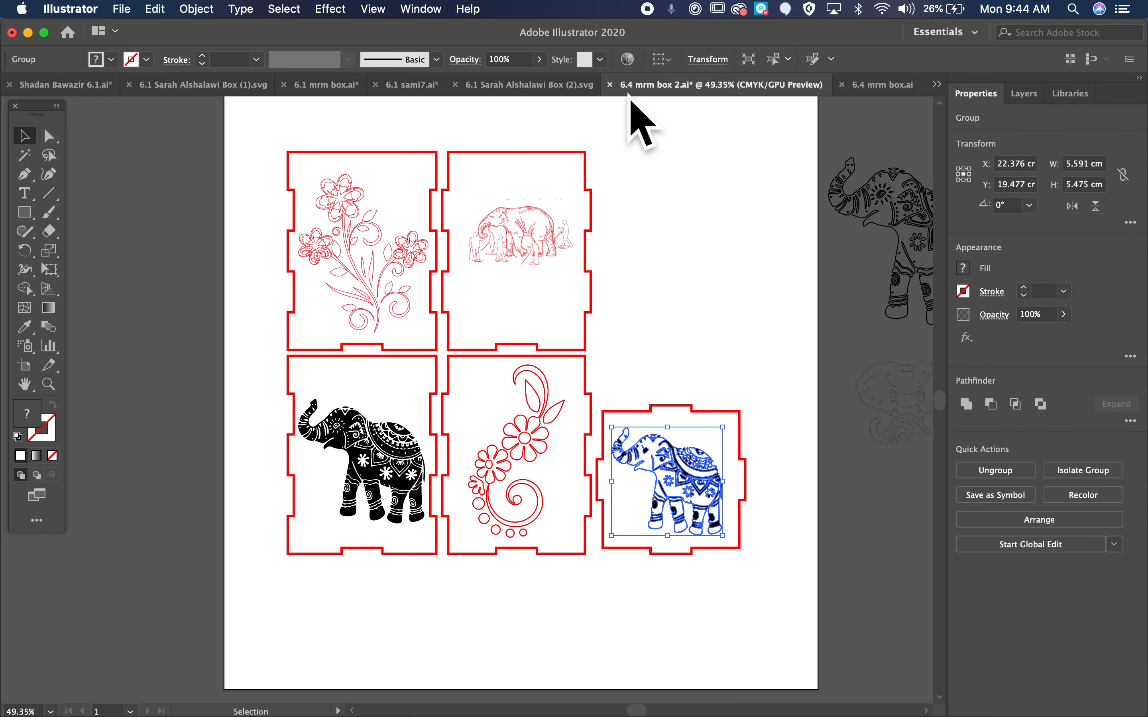
{"action": "left_click", "coordinate": [544, 104]}
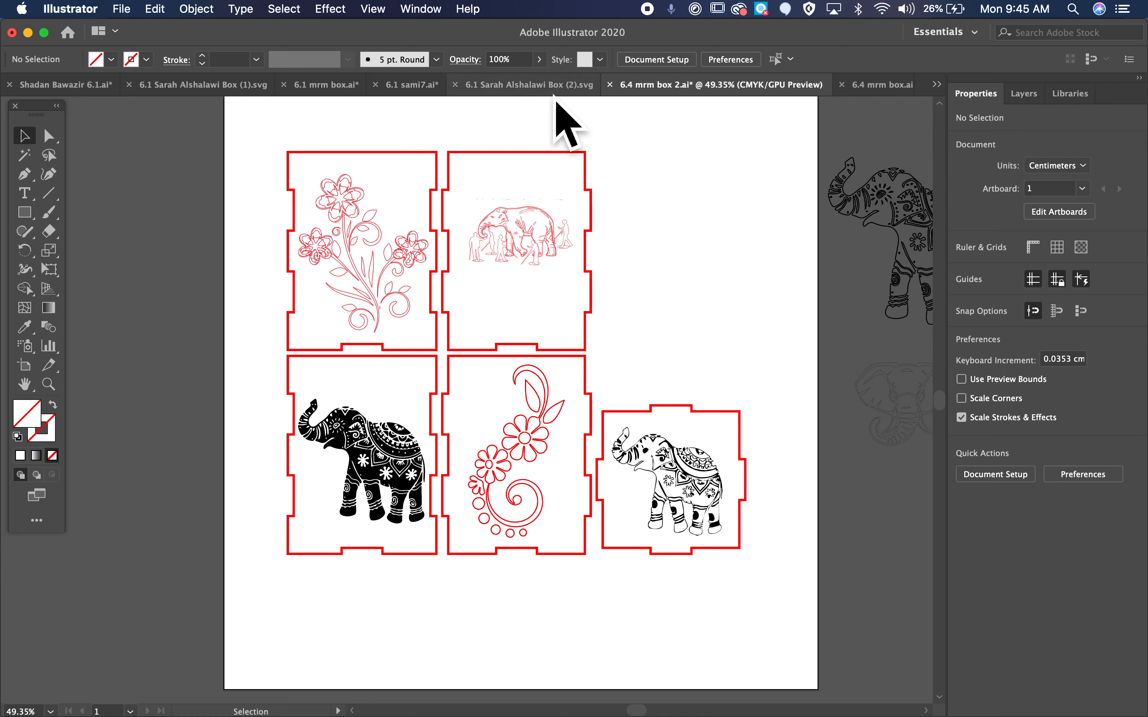
{"action": "left_click", "coordinate": [554, 87]}
{"action": "scroll", "coordinate": [545, 311], "scroll_direction": "left", "scroll_amount": 3}
{"action": "left_click", "coordinate": [387, 270]}
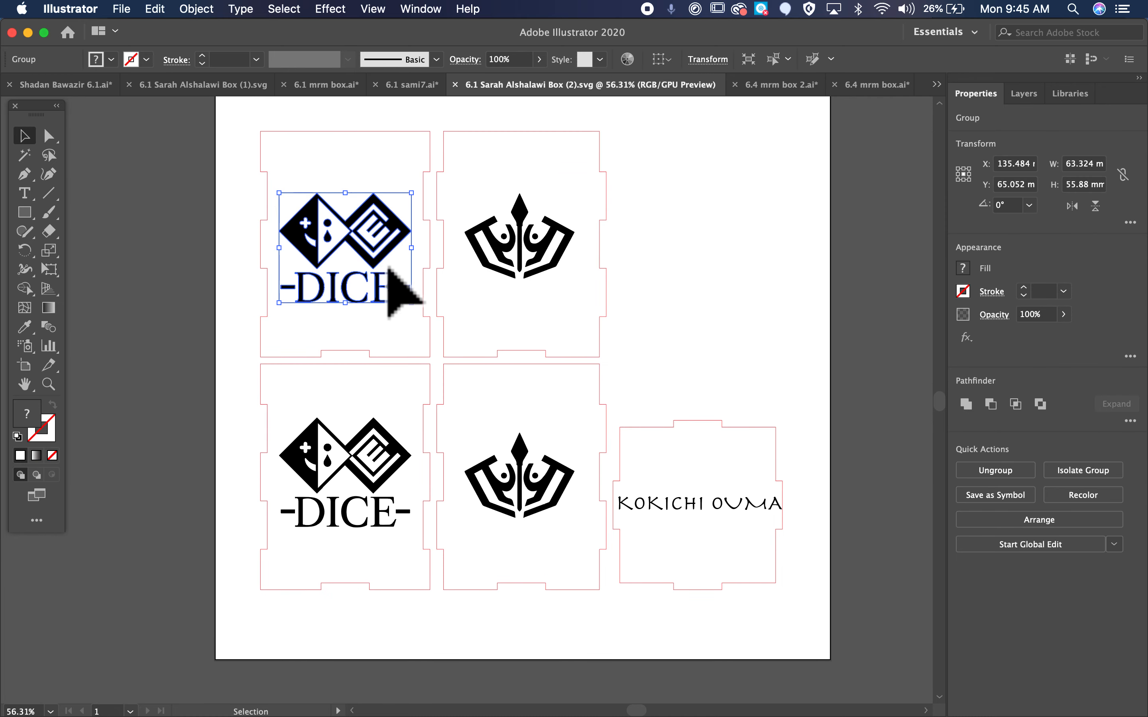
{"action": "left_click", "coordinate": [48, 135]}
{"action": "left_click", "coordinate": [387, 495]}
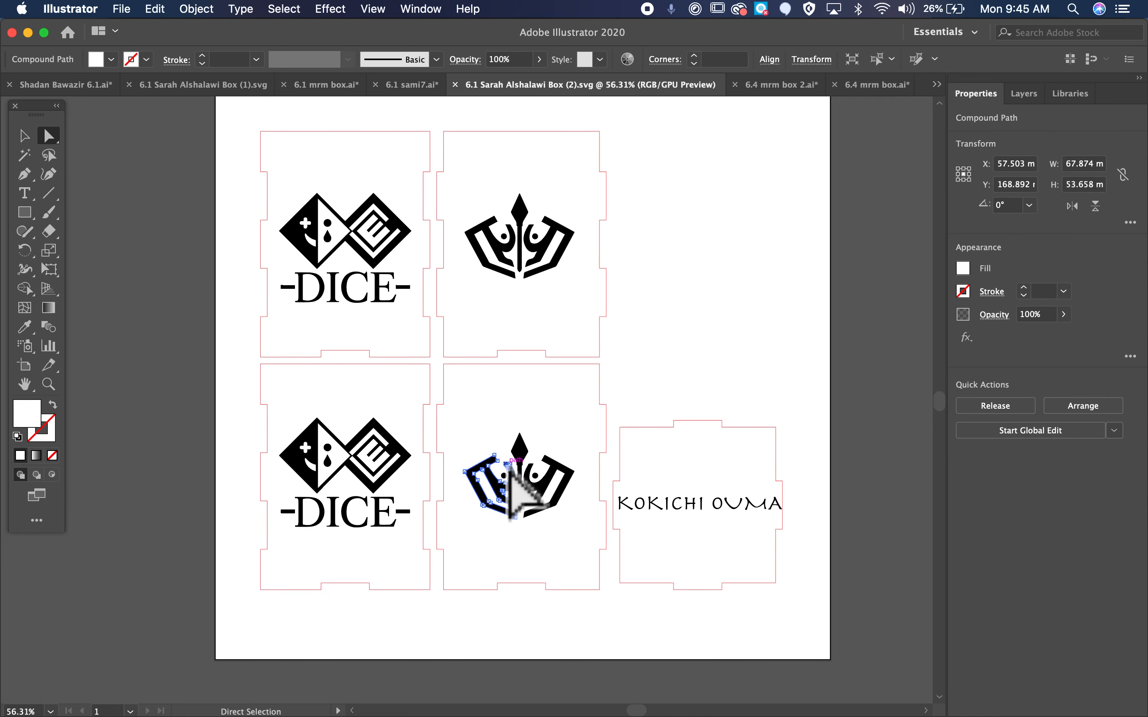
{"action": "left_click", "coordinate": [674, 496]}
{"action": "left_click", "coordinate": [671, 531]}
Switch to the box document containing Lorem ipsum and inspect whether its Lorem ipsum, 7 and lol ok lettering consists of paths
{"action": "left_click", "coordinate": [412, 89]}
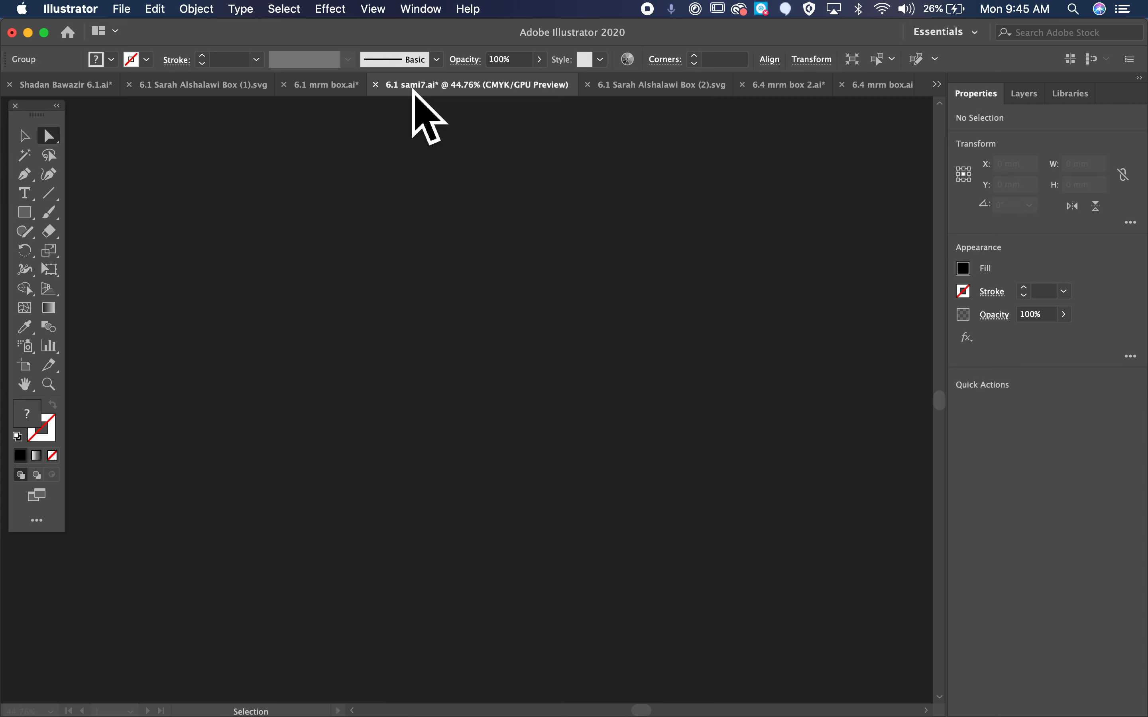
{"action": "left_click", "coordinate": [356, 408]}
{"action": "left_click", "coordinate": [316, 251]}
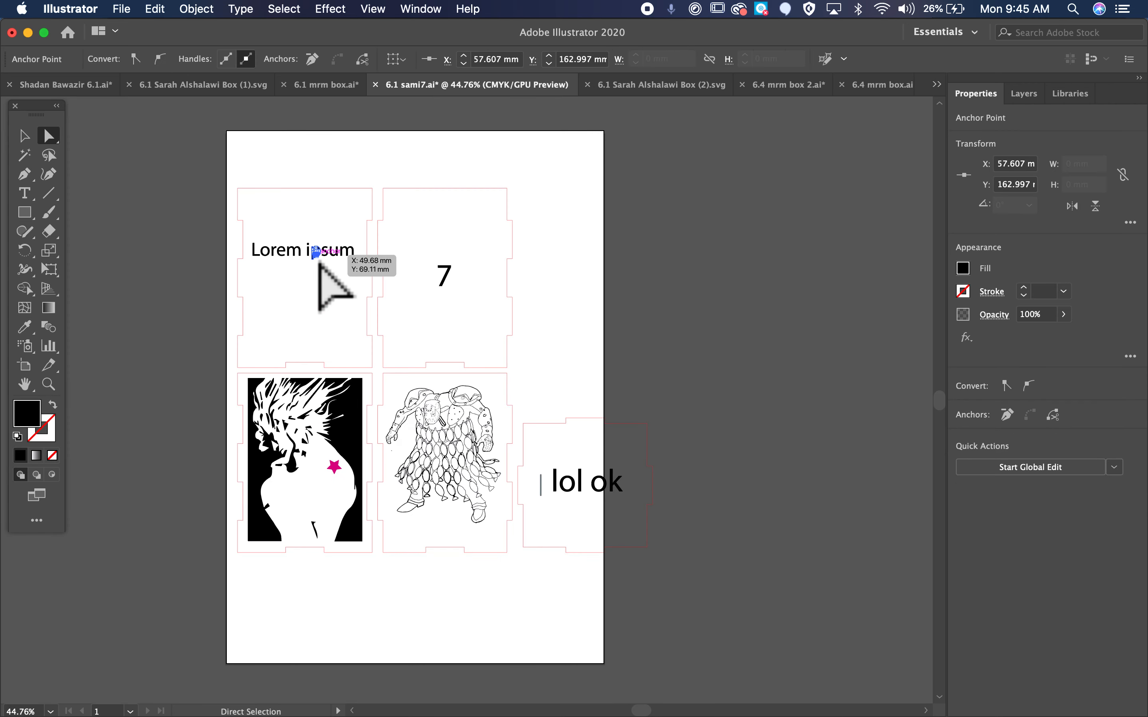
{"action": "left_click", "coordinate": [445, 279]}
{"action": "left_click", "coordinate": [568, 483]}
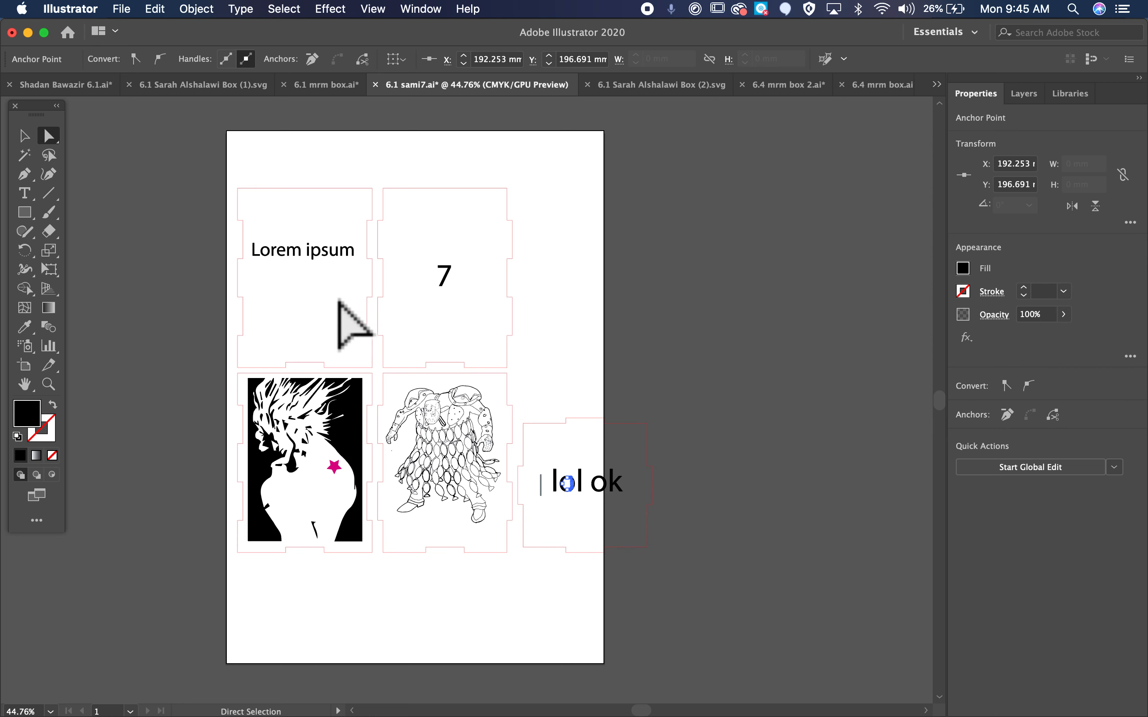
{"action": "left_click", "coordinate": [129, 205]}
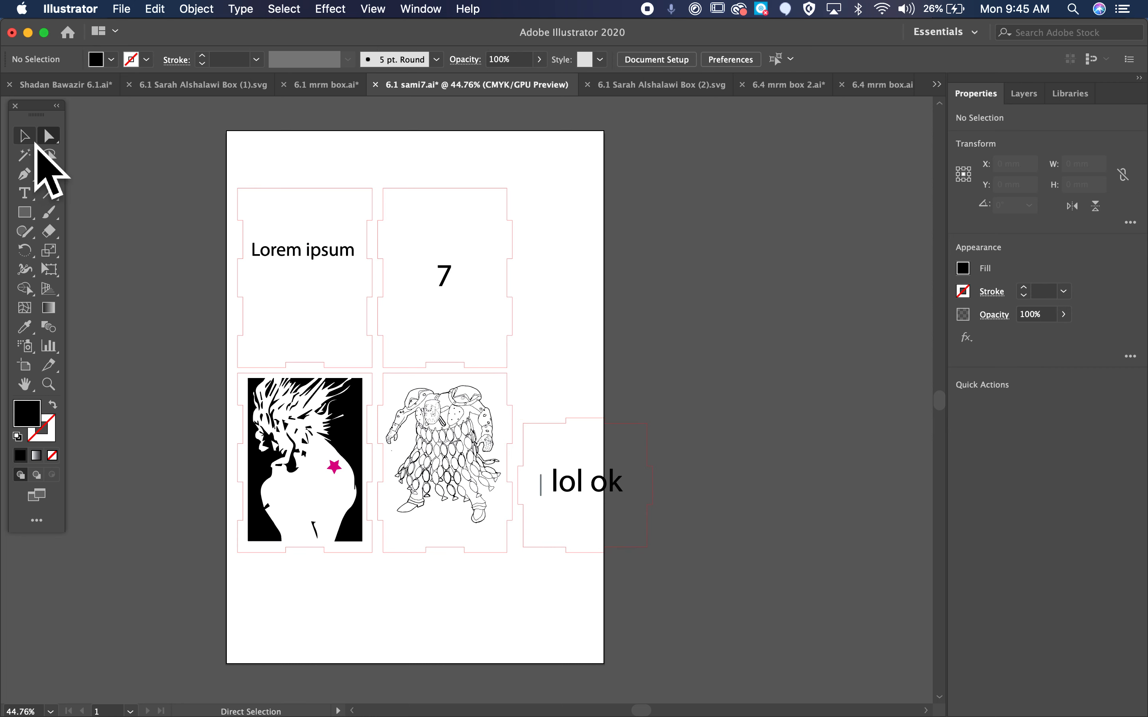
Add the text YEET beside the artboard, enlarge it to about 75 mm wide and place it across the artboard's edge
{"action": "left_click", "coordinate": [33, 199]}
{"action": "left_click", "coordinate": [659, 284]}
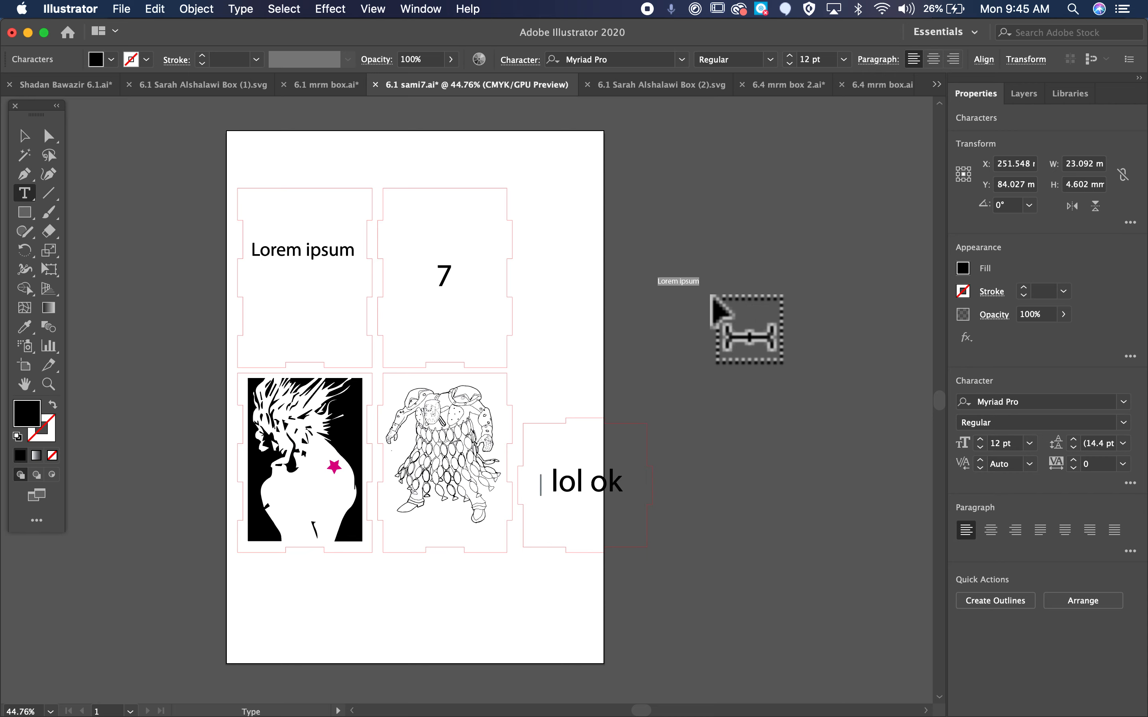
{"action": "type", "text": "YEET"}
{"action": "left_click", "coordinate": [25, 137]}
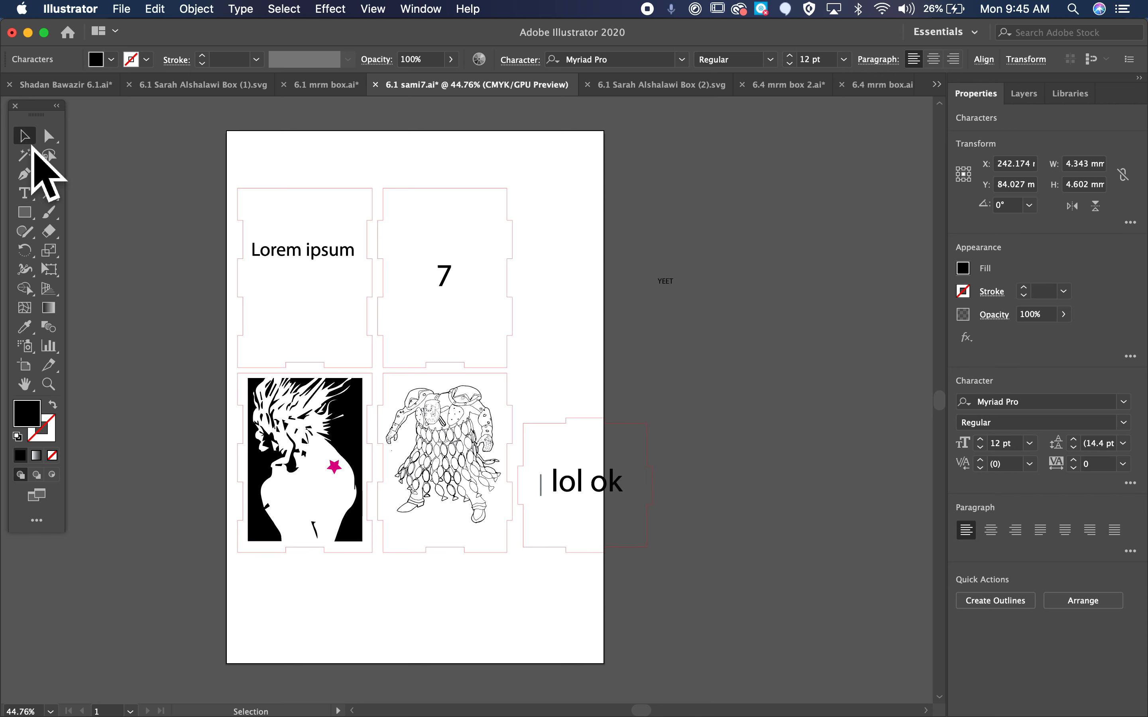
{"action": "left_click_drag", "start_coordinate": [700, 316], "coordinate": [792, 384]}
{"action": "left_click", "coordinate": [768, 404]}
{"action": "left_click", "coordinate": [746, 300]}
{"action": "left_click_drag", "start_coordinate": [746, 300], "coordinate": [651, 250]}
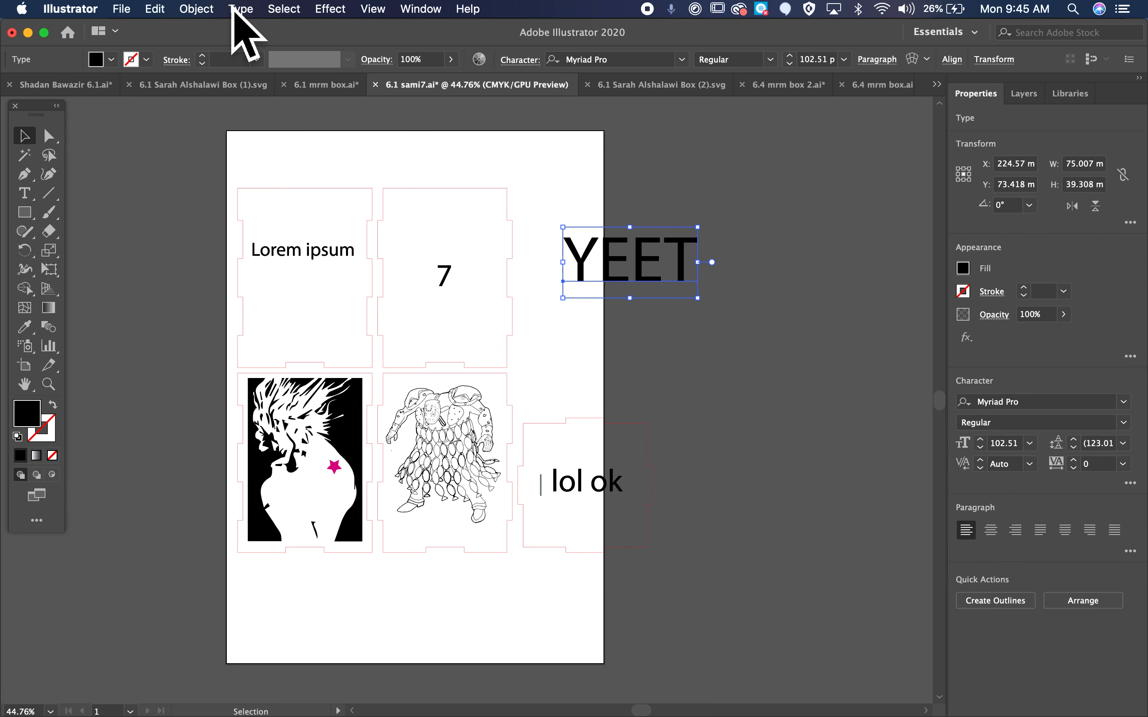
Convert the YEET text to outlines
{"action": "left_click", "coordinate": [195, 8]}
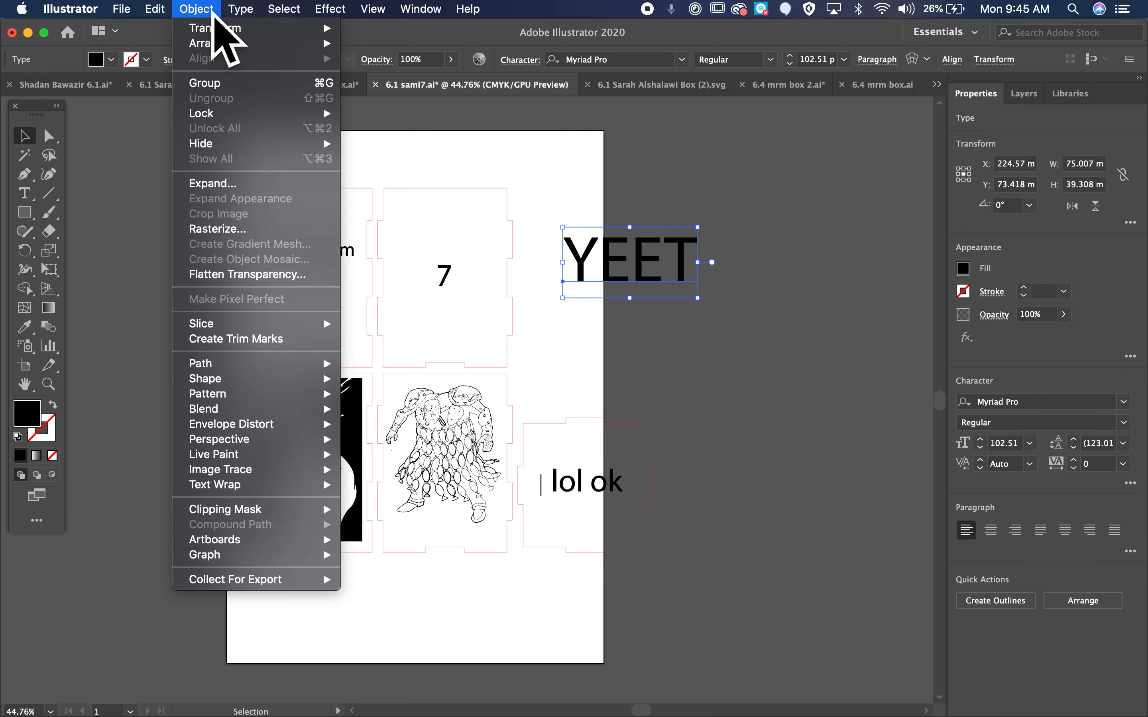
{"action": "left_click", "coordinate": [212, 10]}
{"action": "left_click", "coordinate": [247, 10]}
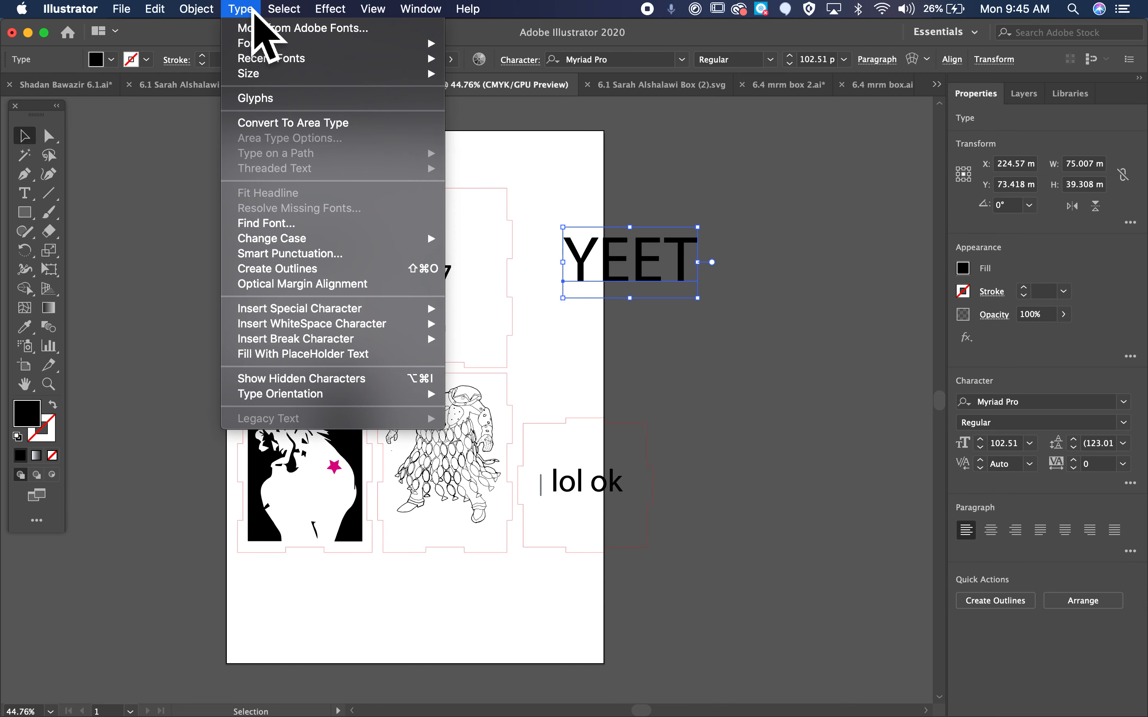
{"action": "mouse_move", "coordinate": [284, 9]}
{"action": "mouse_move", "coordinate": [249, 10]}
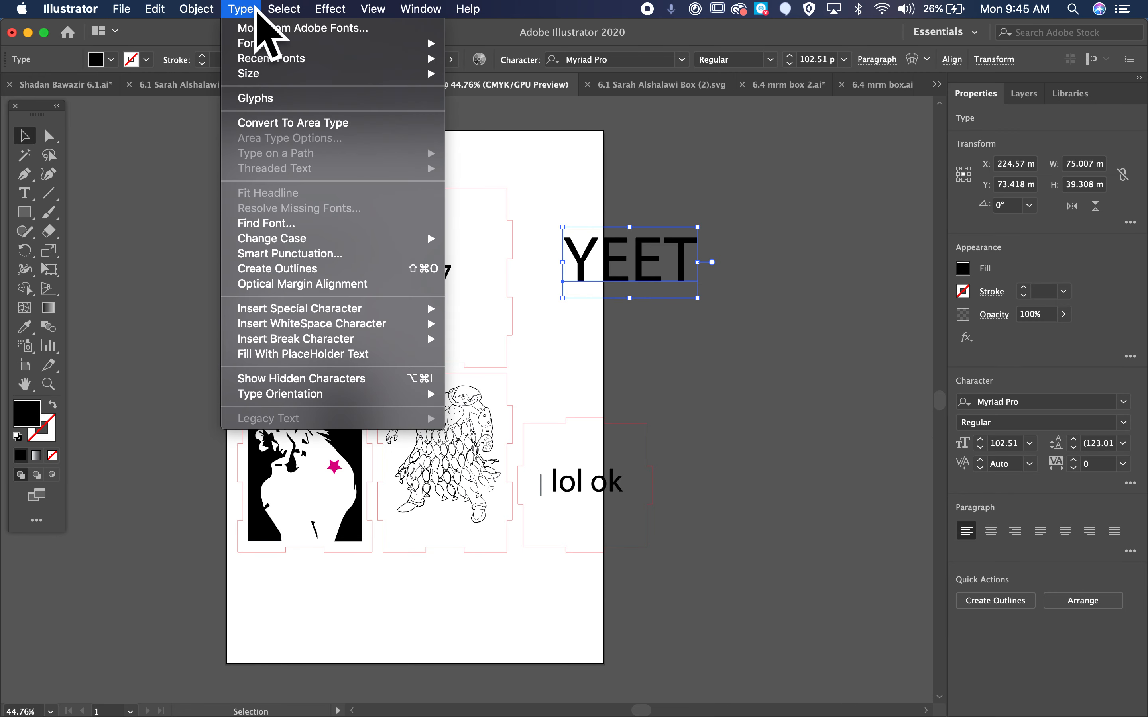
{"action": "left_click", "coordinate": [295, 269]}
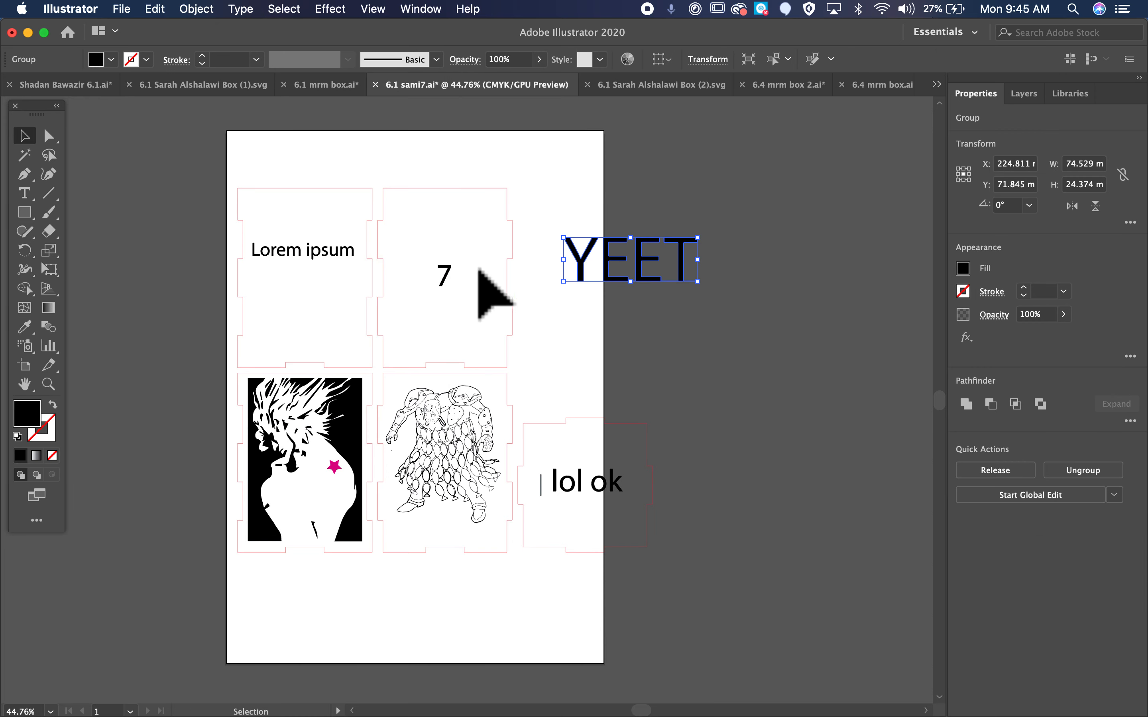
Move the YEET outlines beneath Lorem ipsum and undo a trial shift of the outlines together with the panel
{"action": "left_click_drag", "start_coordinate": [569, 274], "coordinate": [309, 293]}
{"action": "left_click_drag", "start_coordinate": [266, 306], "coordinate": [172, 287]}
{"action": "left_click_drag", "start_coordinate": [269, 321], "coordinate": [265, 295]}
{"action": "key", "text": "super+z"}
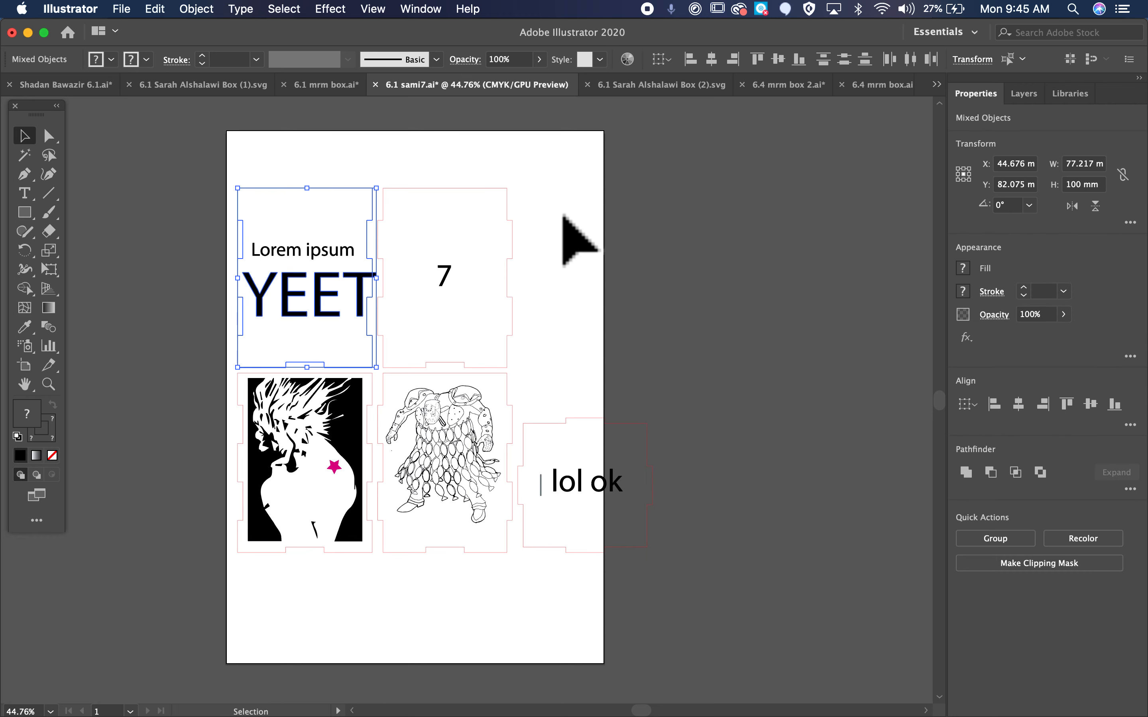
Delete the YEET outlines from the Lorem ipsum panel
{"action": "left_click", "coordinate": [562, 215]}
{"action": "left_click", "coordinate": [291, 284]}
{"action": "key", "text": "Delete"}
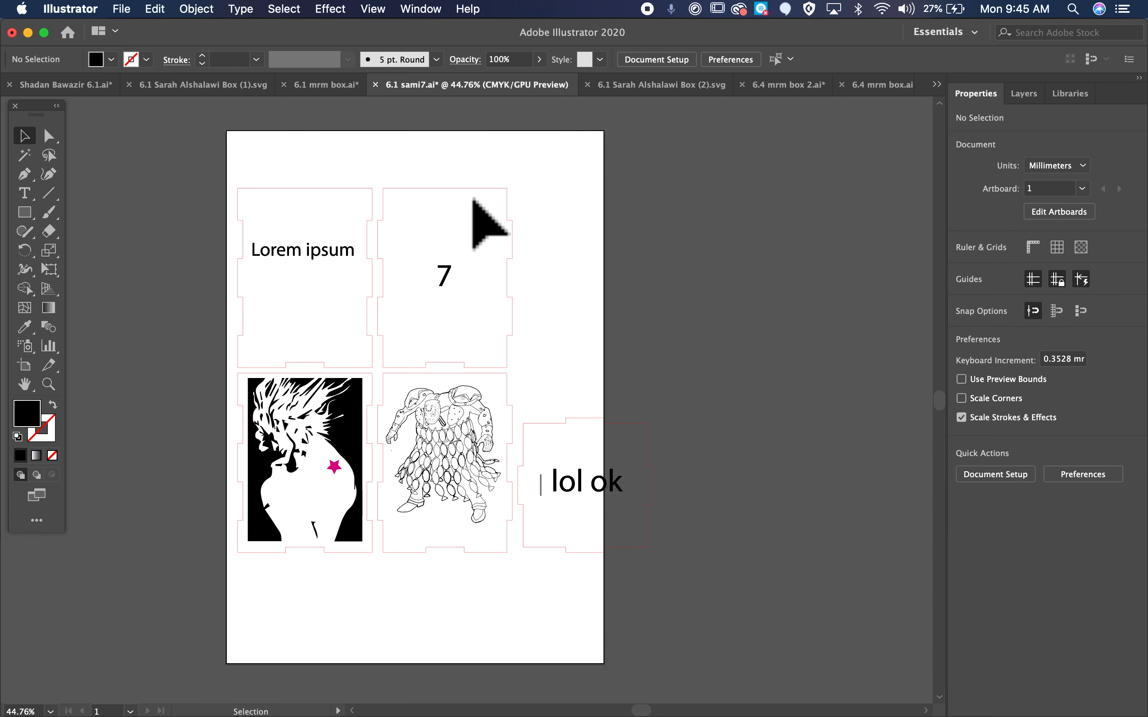
Switch to 6.1 mrm box.ai, open its Save As dialog and cancel without saving
{"action": "left_click", "coordinate": [226, 87]}
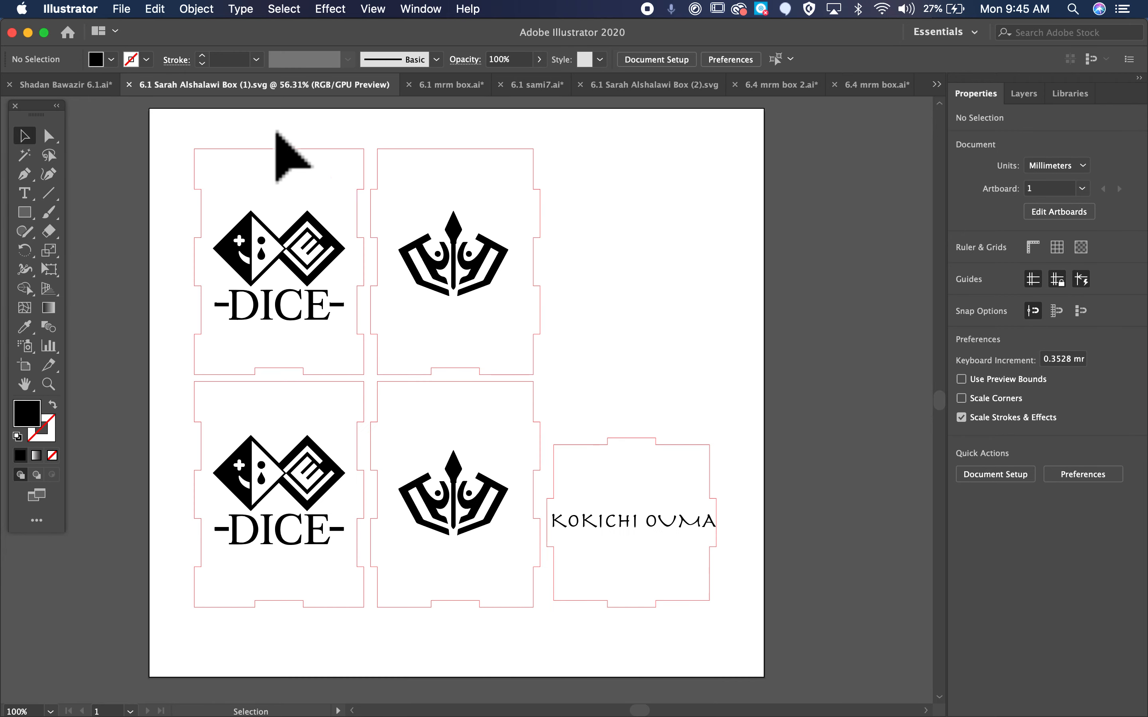
{"action": "left_click", "coordinate": [460, 86]}
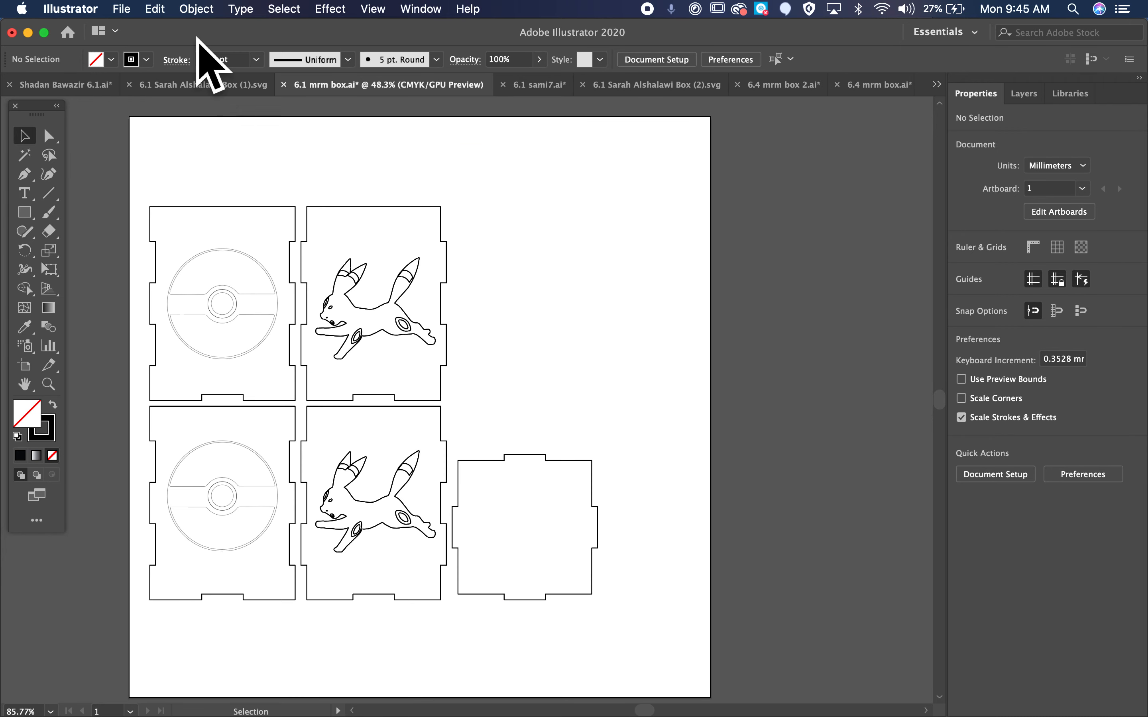
{"action": "left_click", "coordinate": [42, 10]}
{"action": "mouse_move", "coordinate": [120, 9]}
{"action": "left_click", "coordinate": [169, 144]}
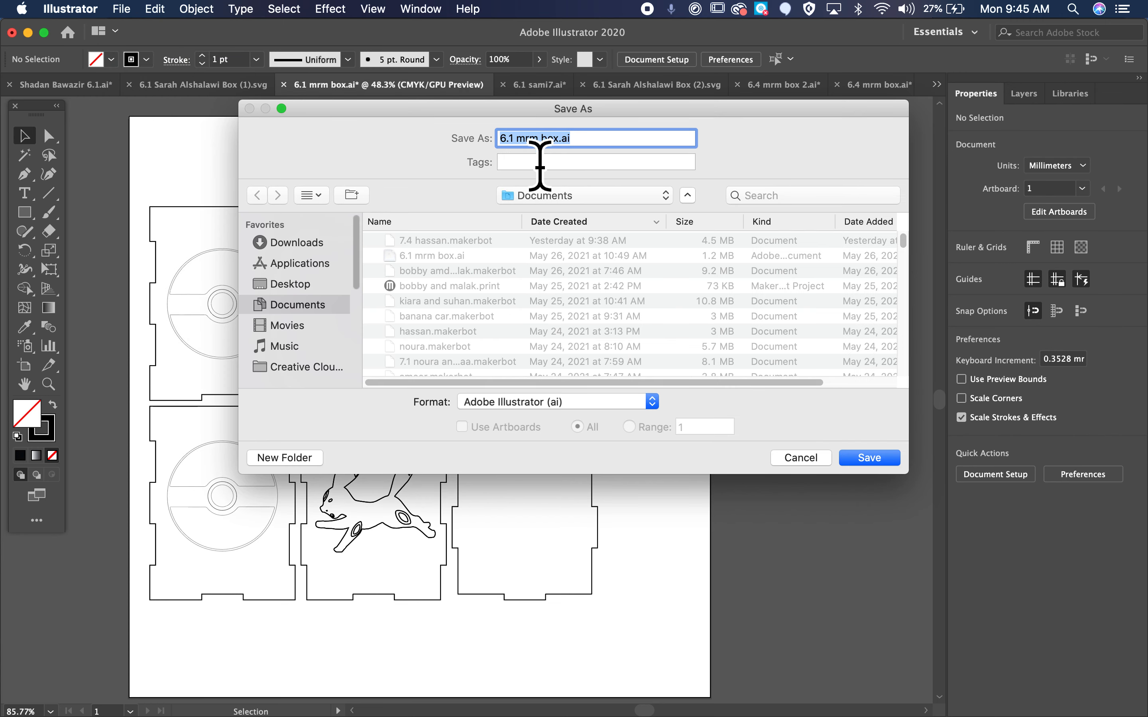
{"action": "left_click", "coordinate": [812, 462]}
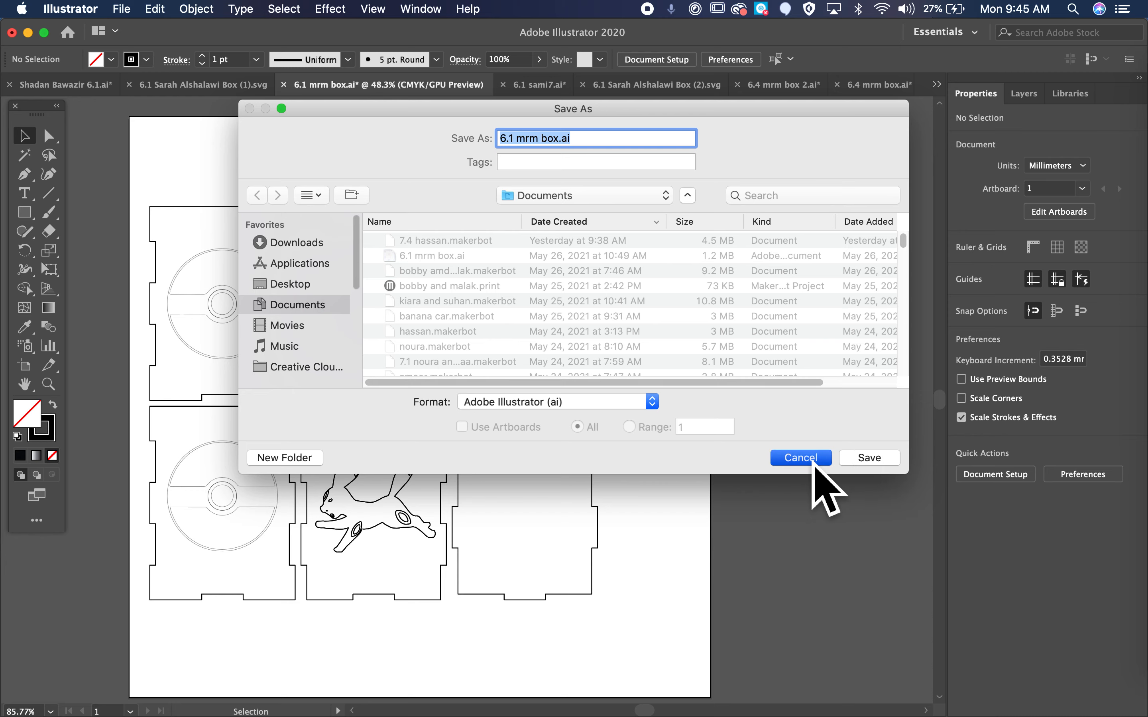